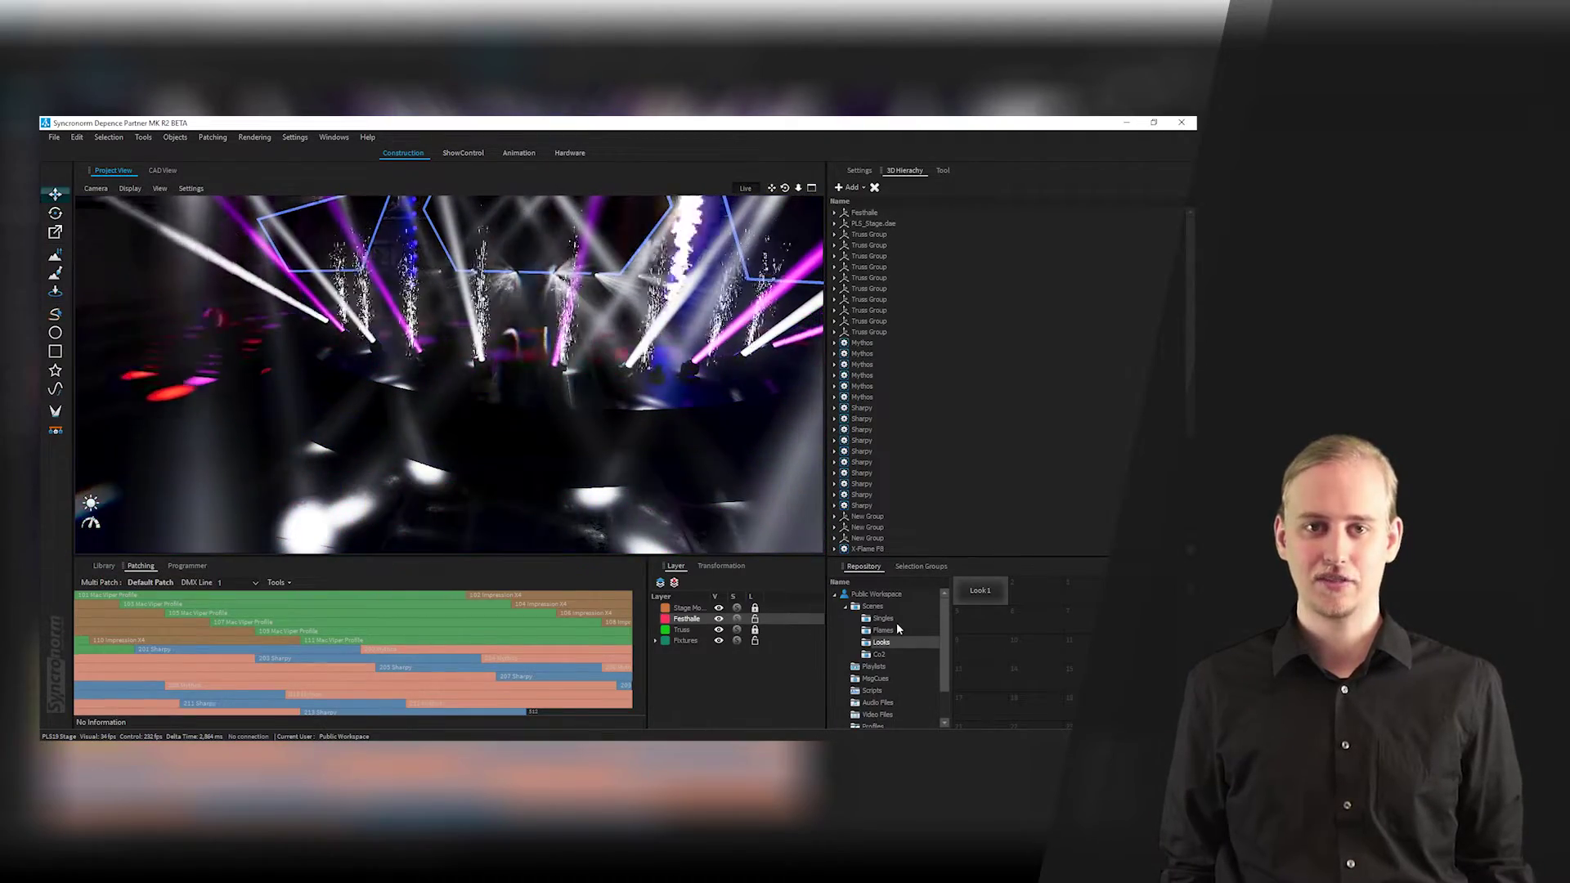
Show the cues in the Repository's Singles folder
{"action": "left_click", "coordinate": [901, 619]}
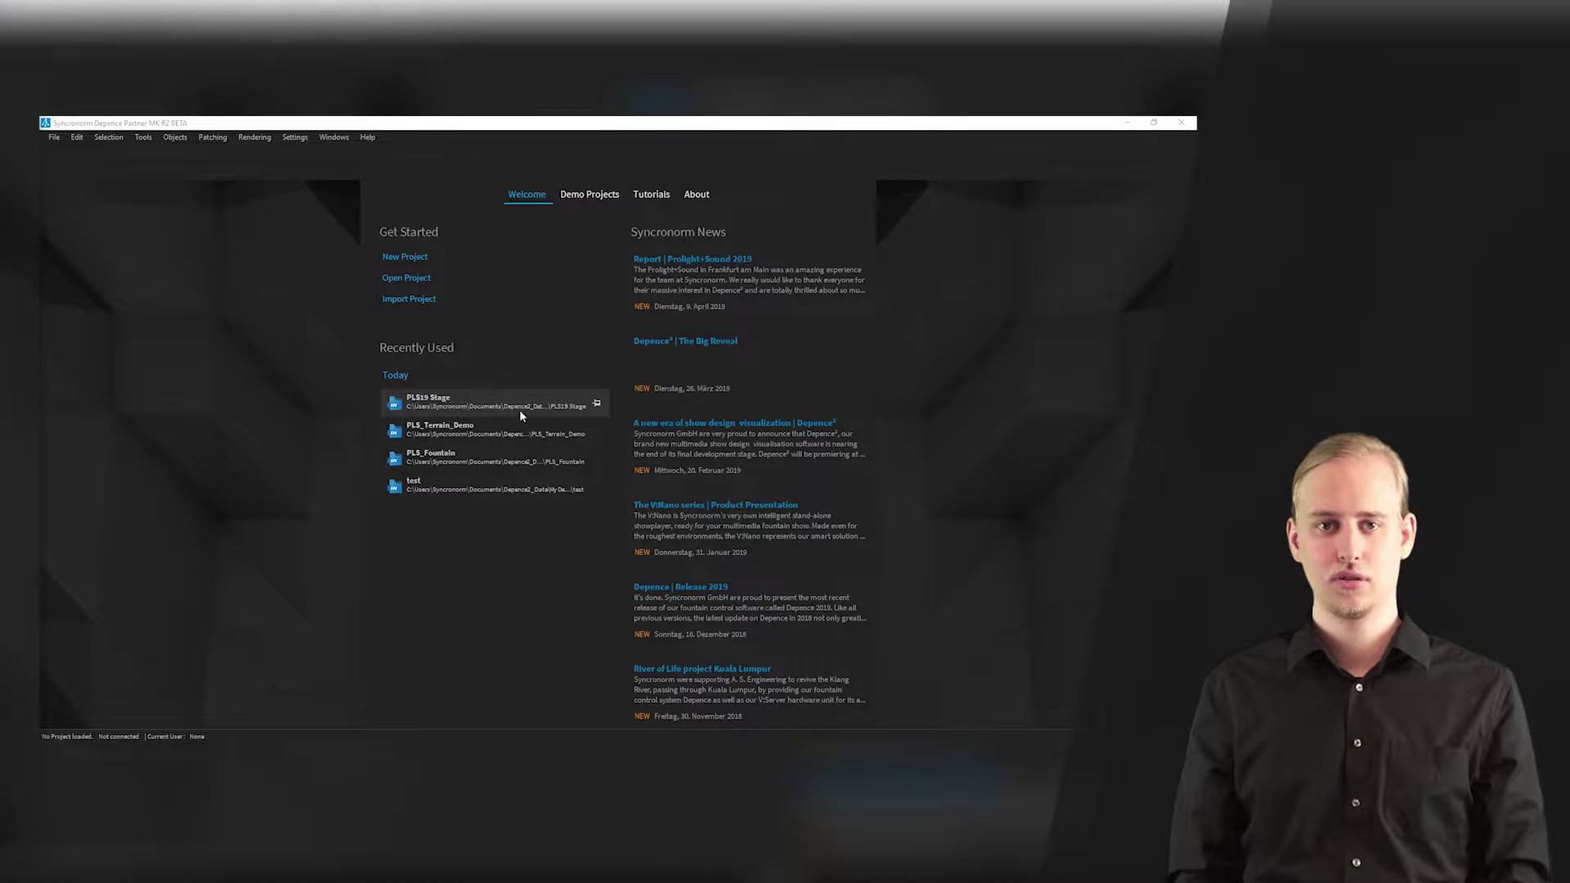
Pin PLS19 Stage in Recently Used, unpin it again, then pin the test project
{"action": "left_click", "coordinate": [596, 404]}
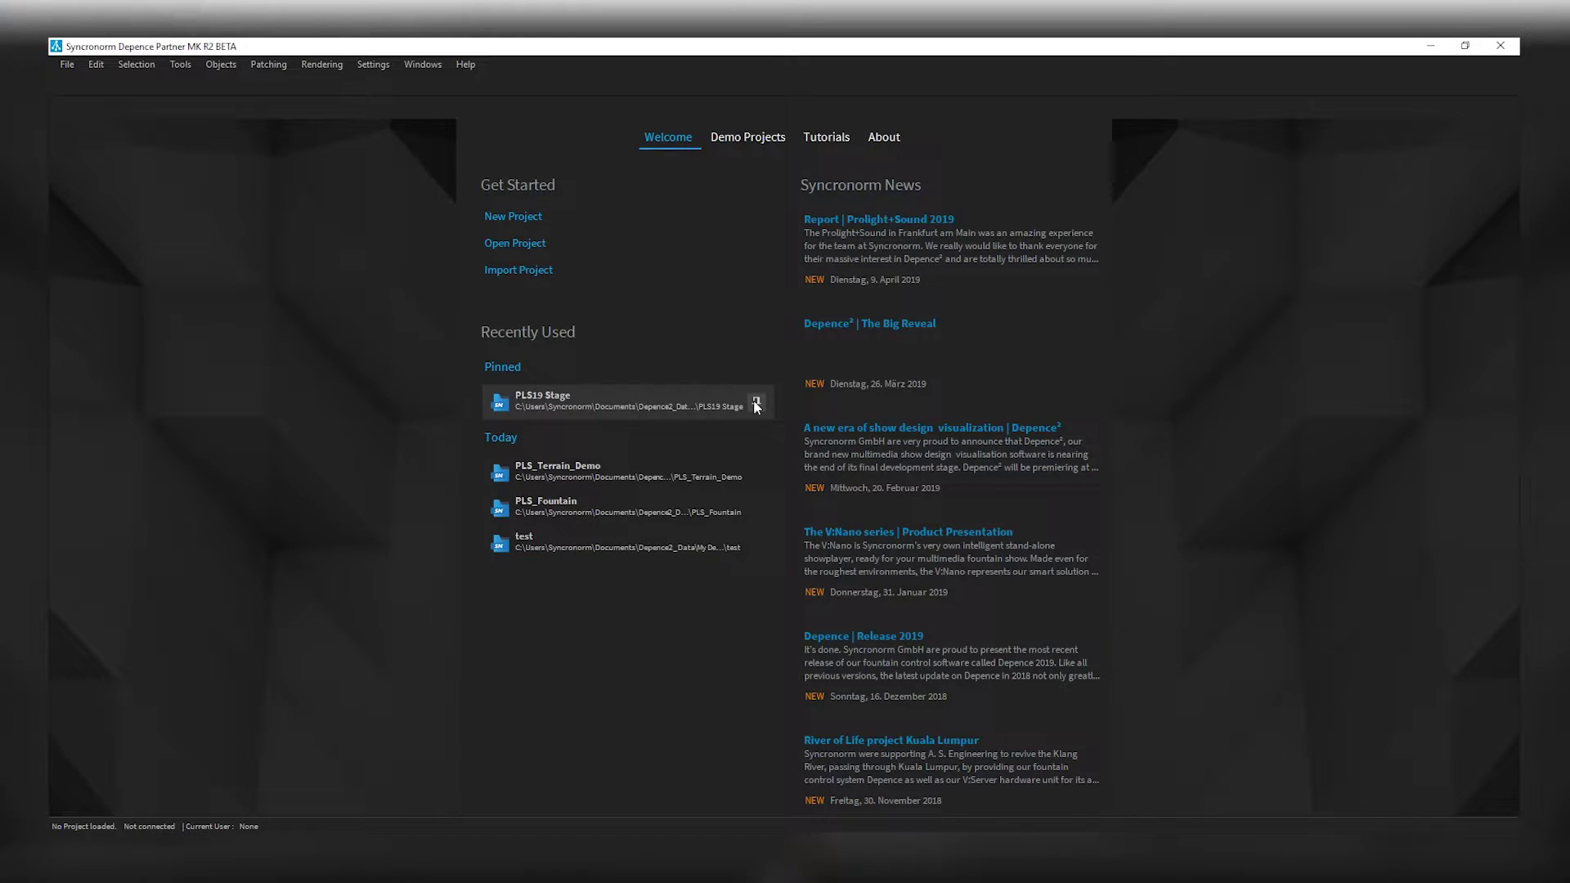
{"action": "left_click", "coordinate": [757, 403]}
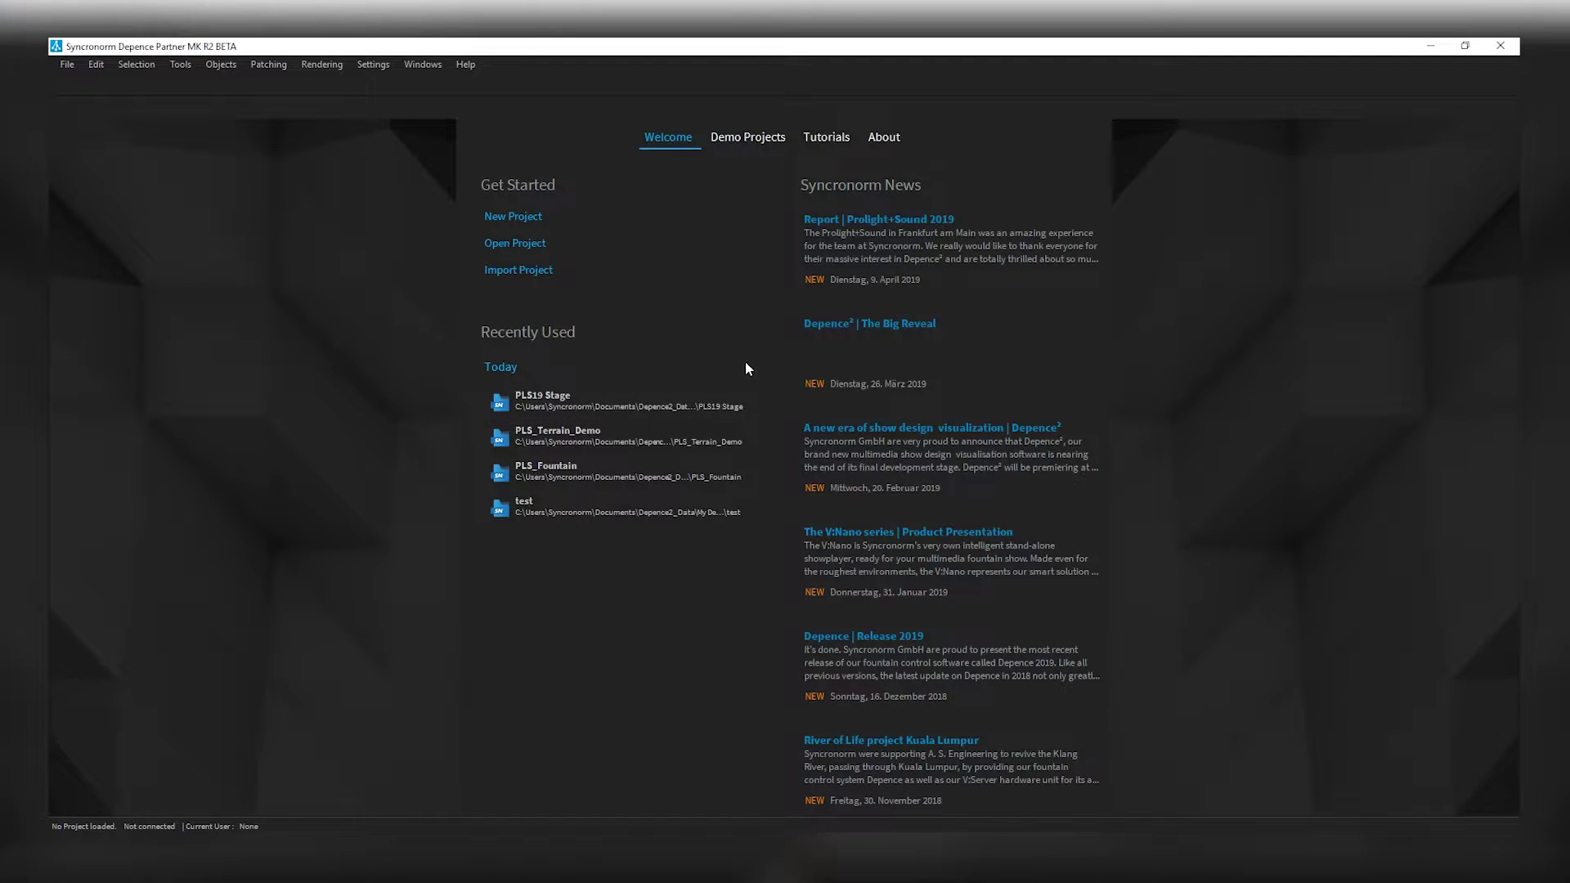
{"action": "left_click", "coordinate": [757, 508]}
Start a new project named 'Test Project', check saved locations, and dismiss the folder picker
{"action": "left_click", "coordinate": [512, 216]}
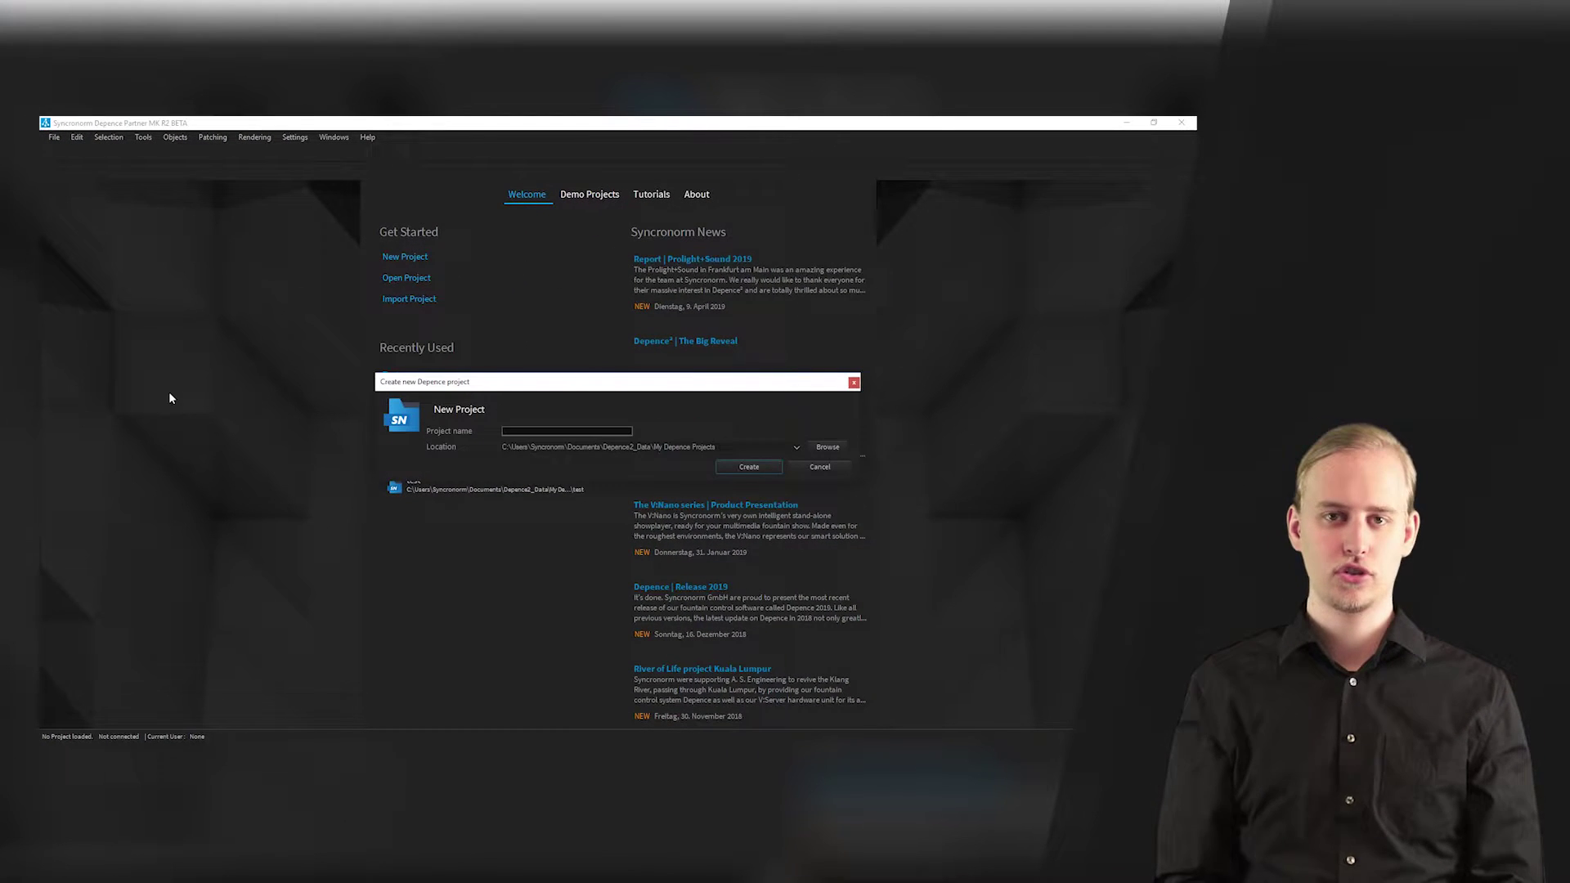
{"action": "type", "text": "Test "}
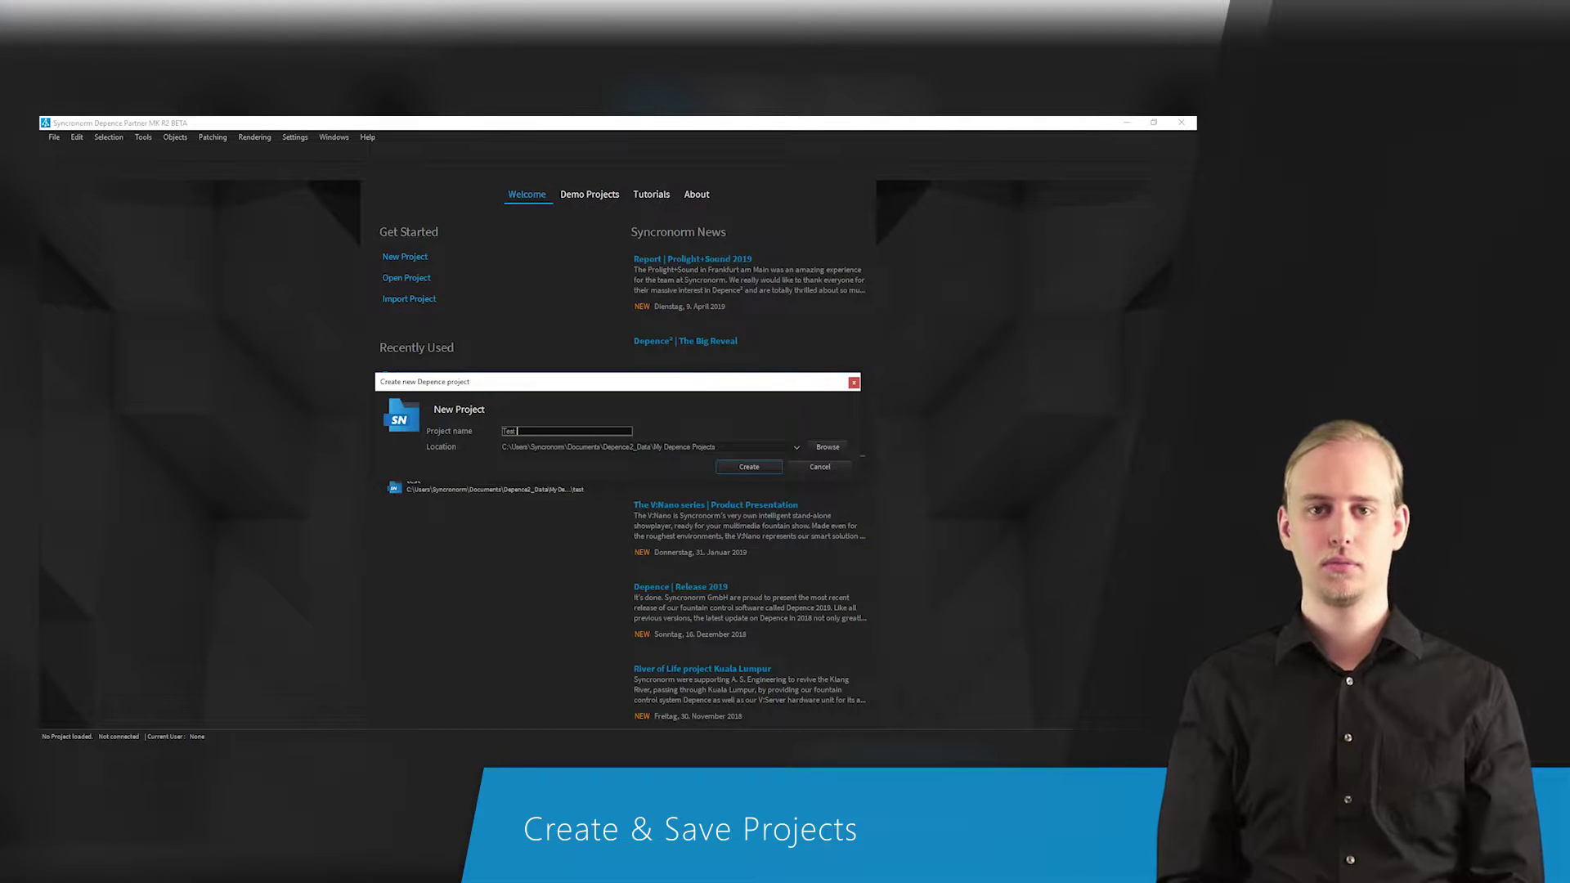
{"action": "type", "text": "Project"}
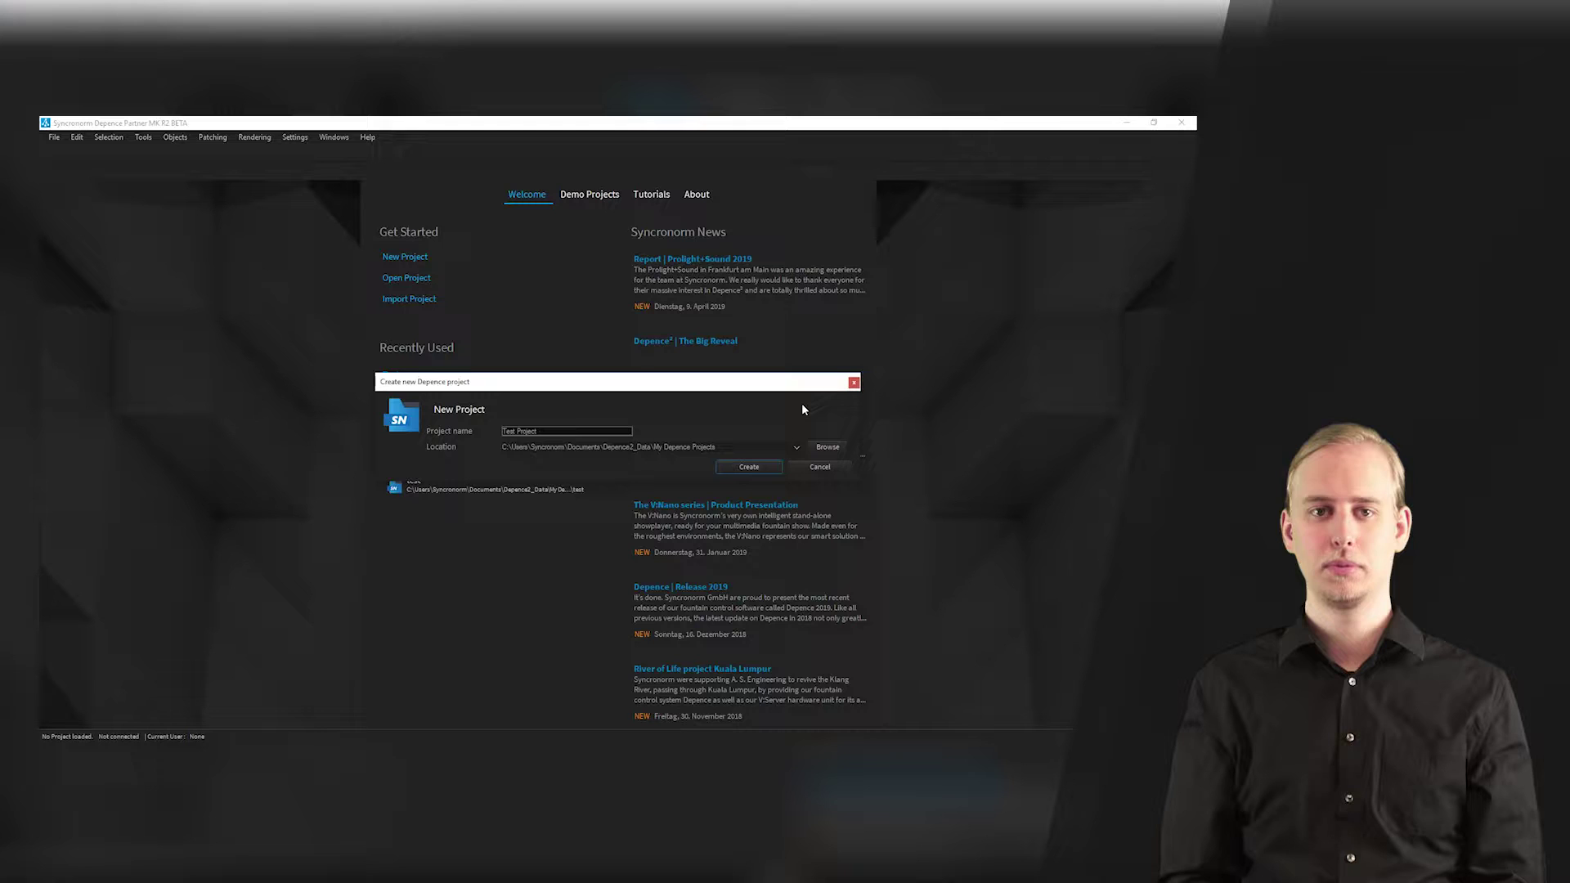
{"action": "left_click", "coordinate": [795, 448]}
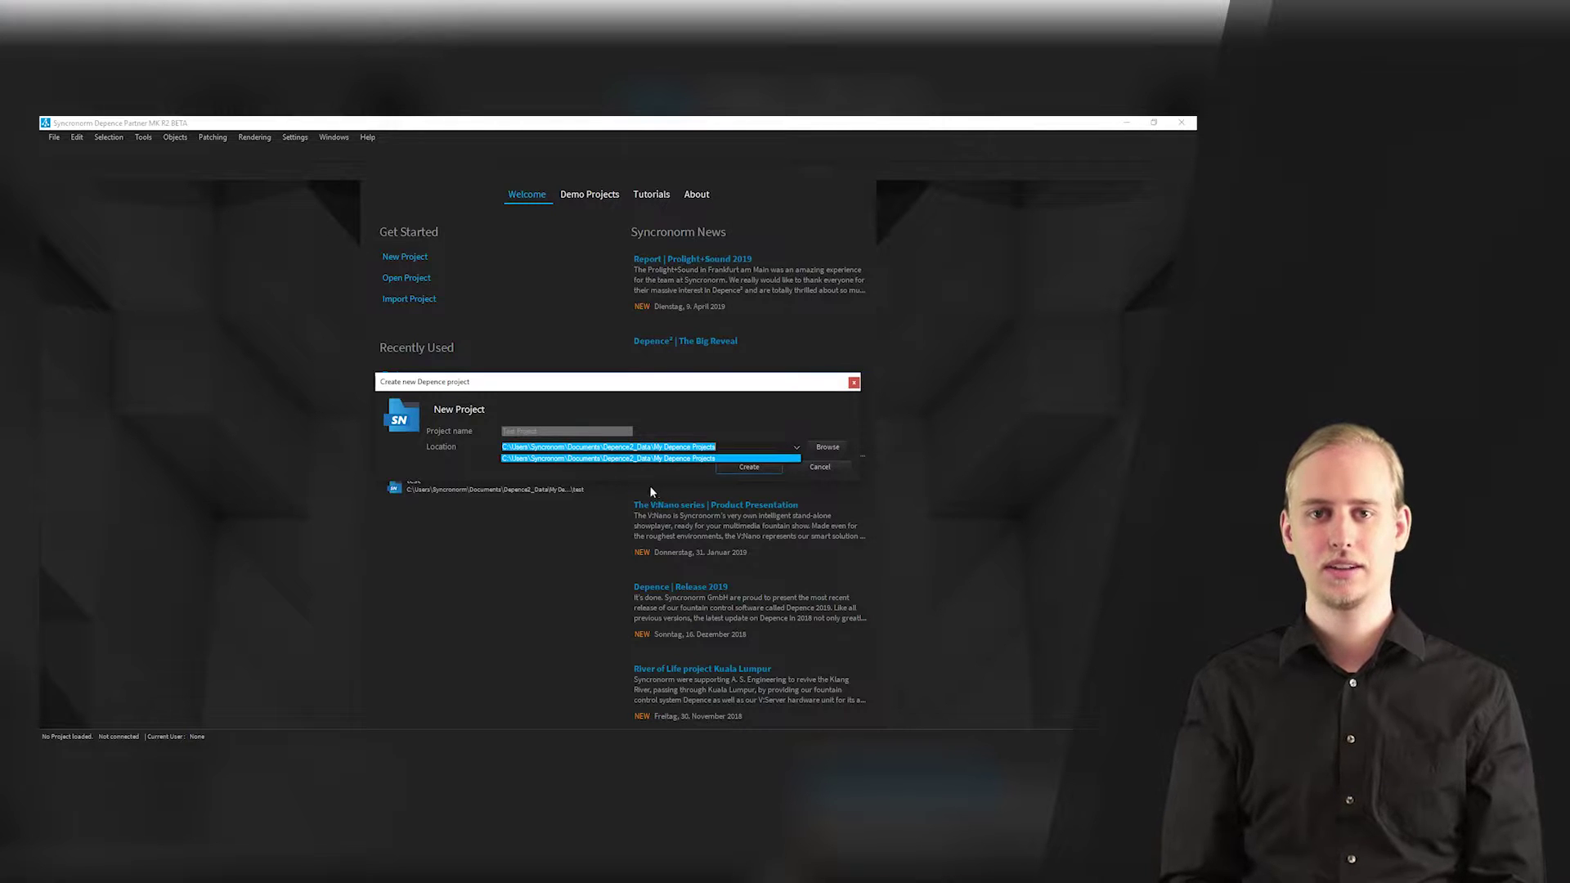
{"action": "left_click", "coordinate": [668, 459]}
{"action": "left_click", "coordinate": [840, 444]}
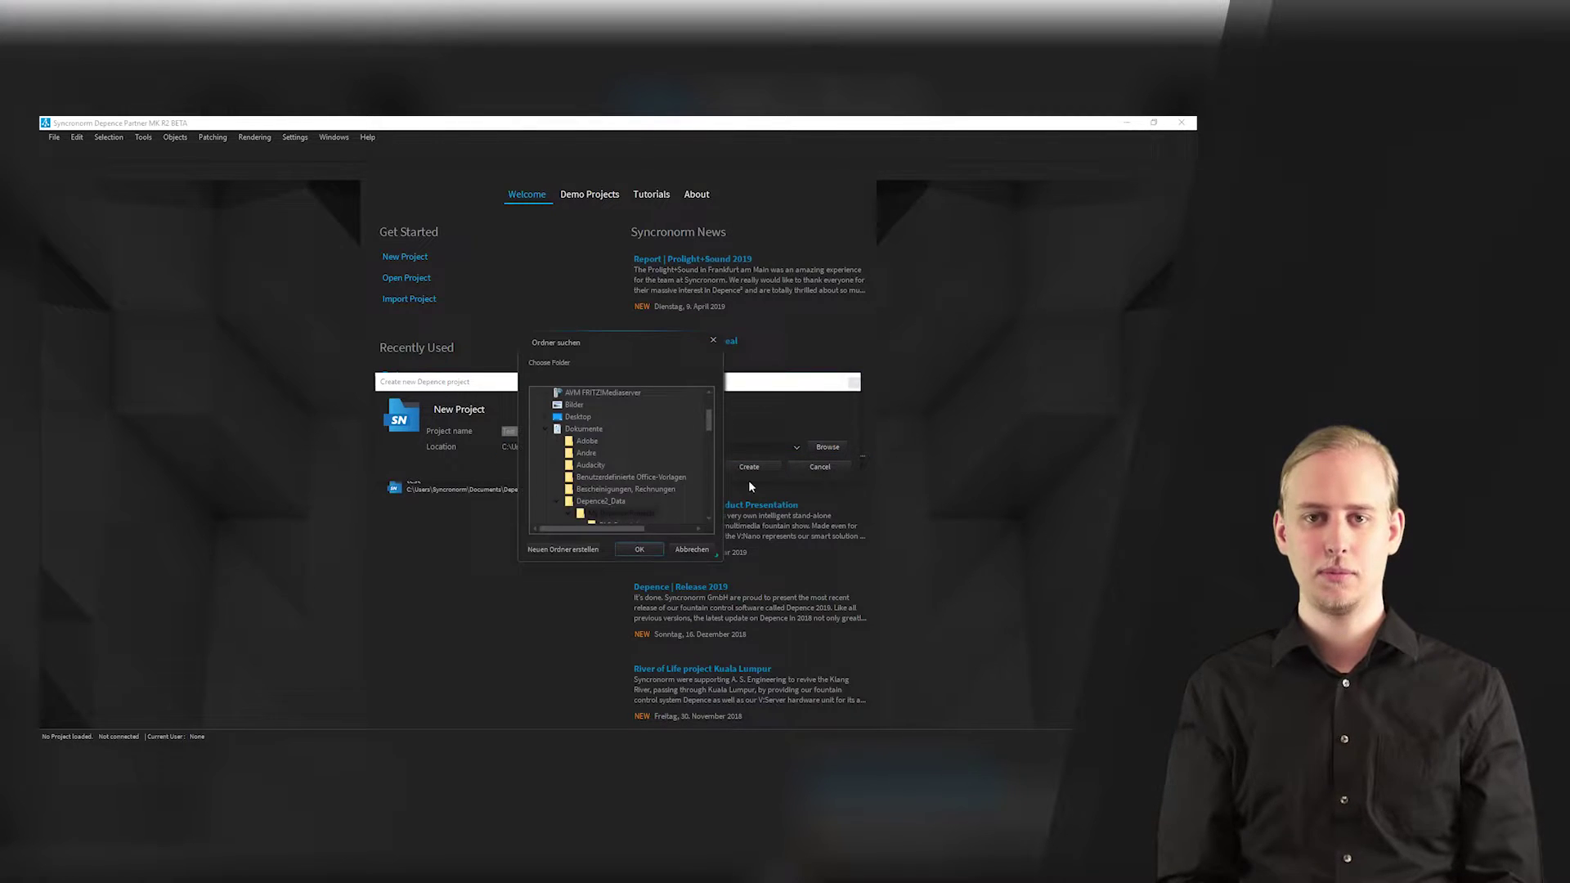
{"action": "scroll", "coordinate": [709, 439], "scroll_direction": "down", "scroll_amount": 5}
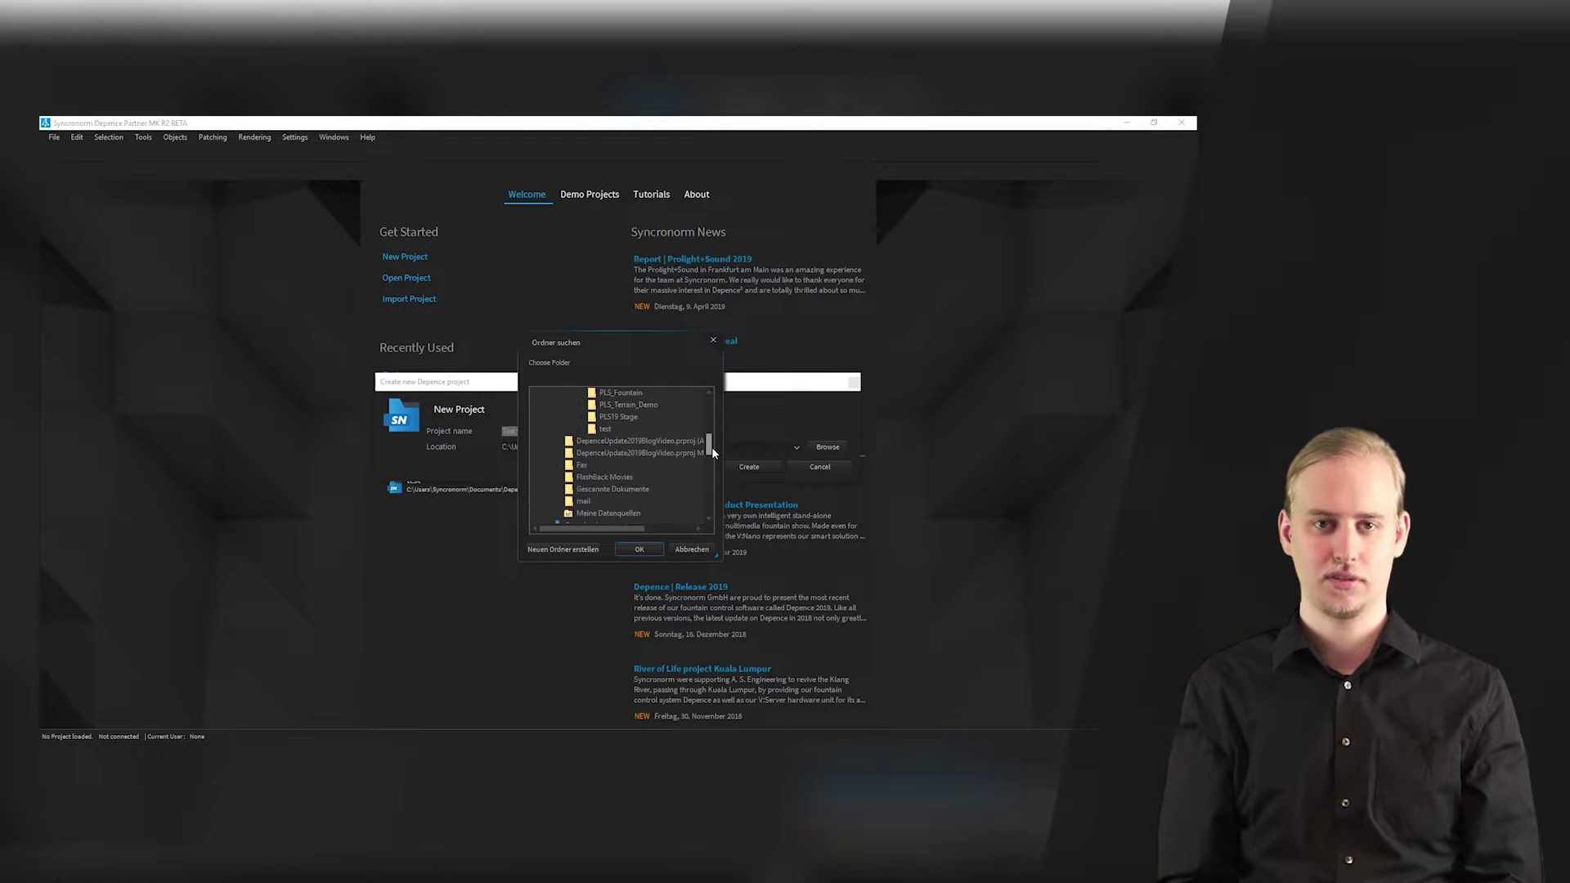
{"action": "left_click", "coordinate": [691, 549]}
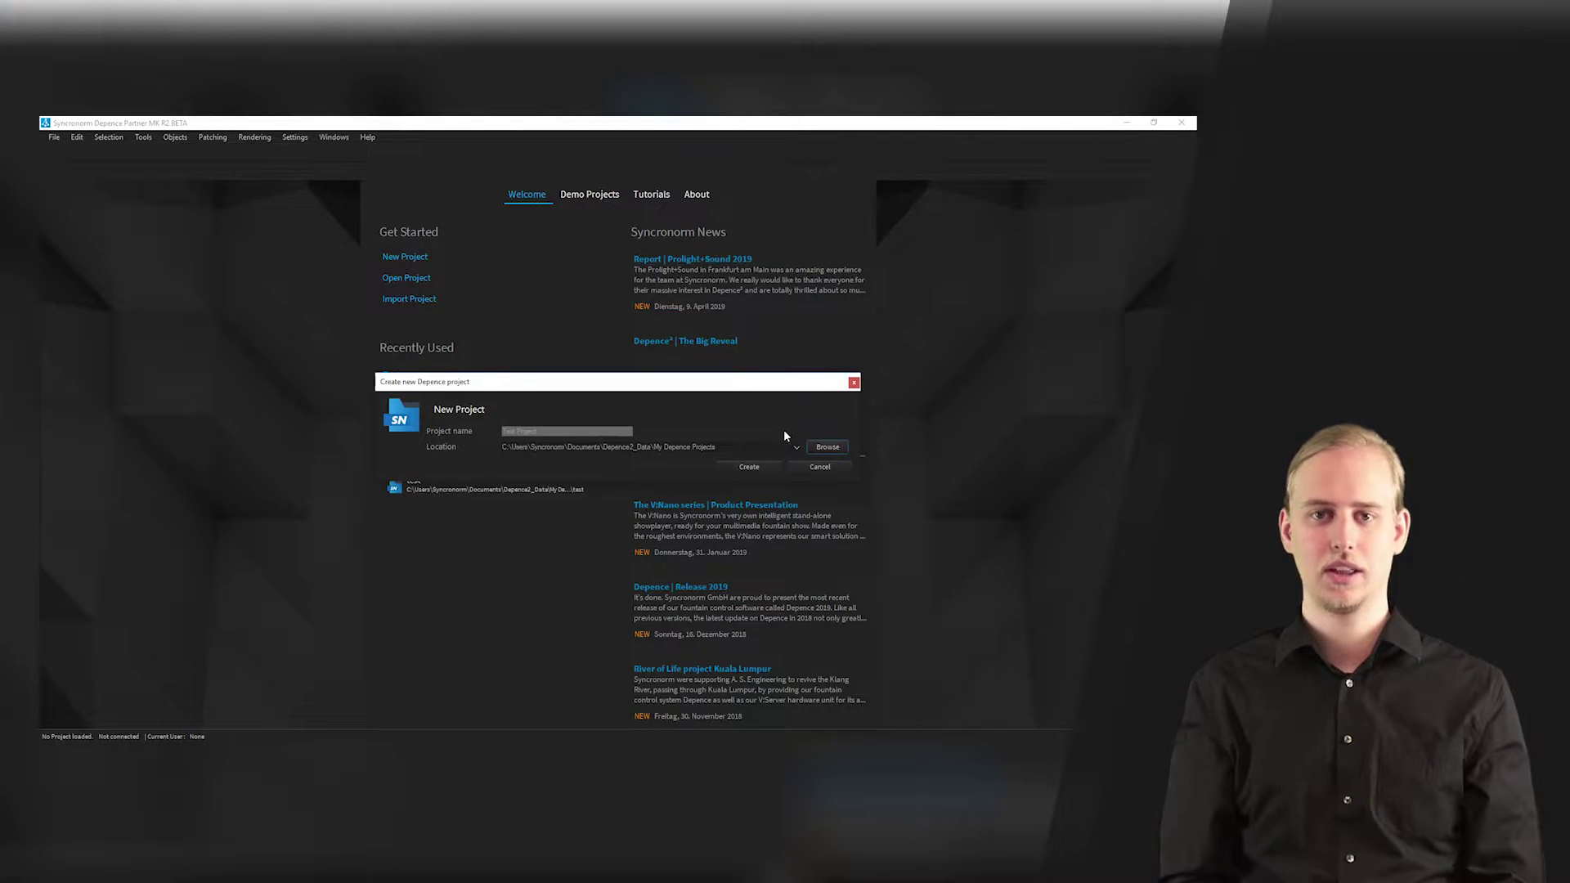
Cancel the new project and open project.depence from the test project folder
{"action": "left_click", "coordinate": [819, 466]}
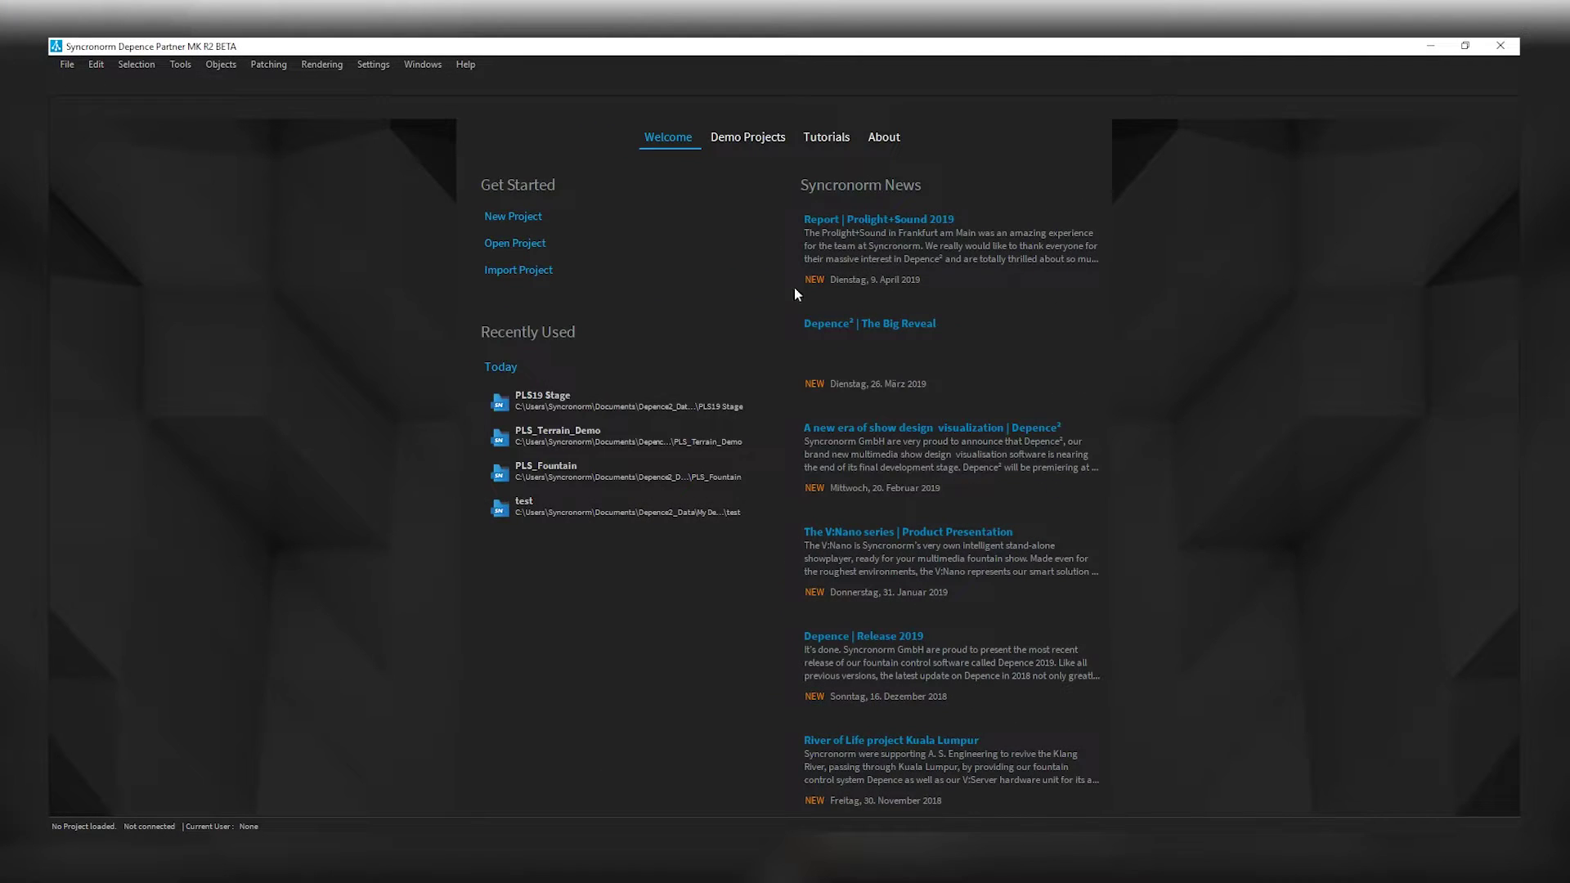
{"action": "left_click", "coordinate": [540, 248]}
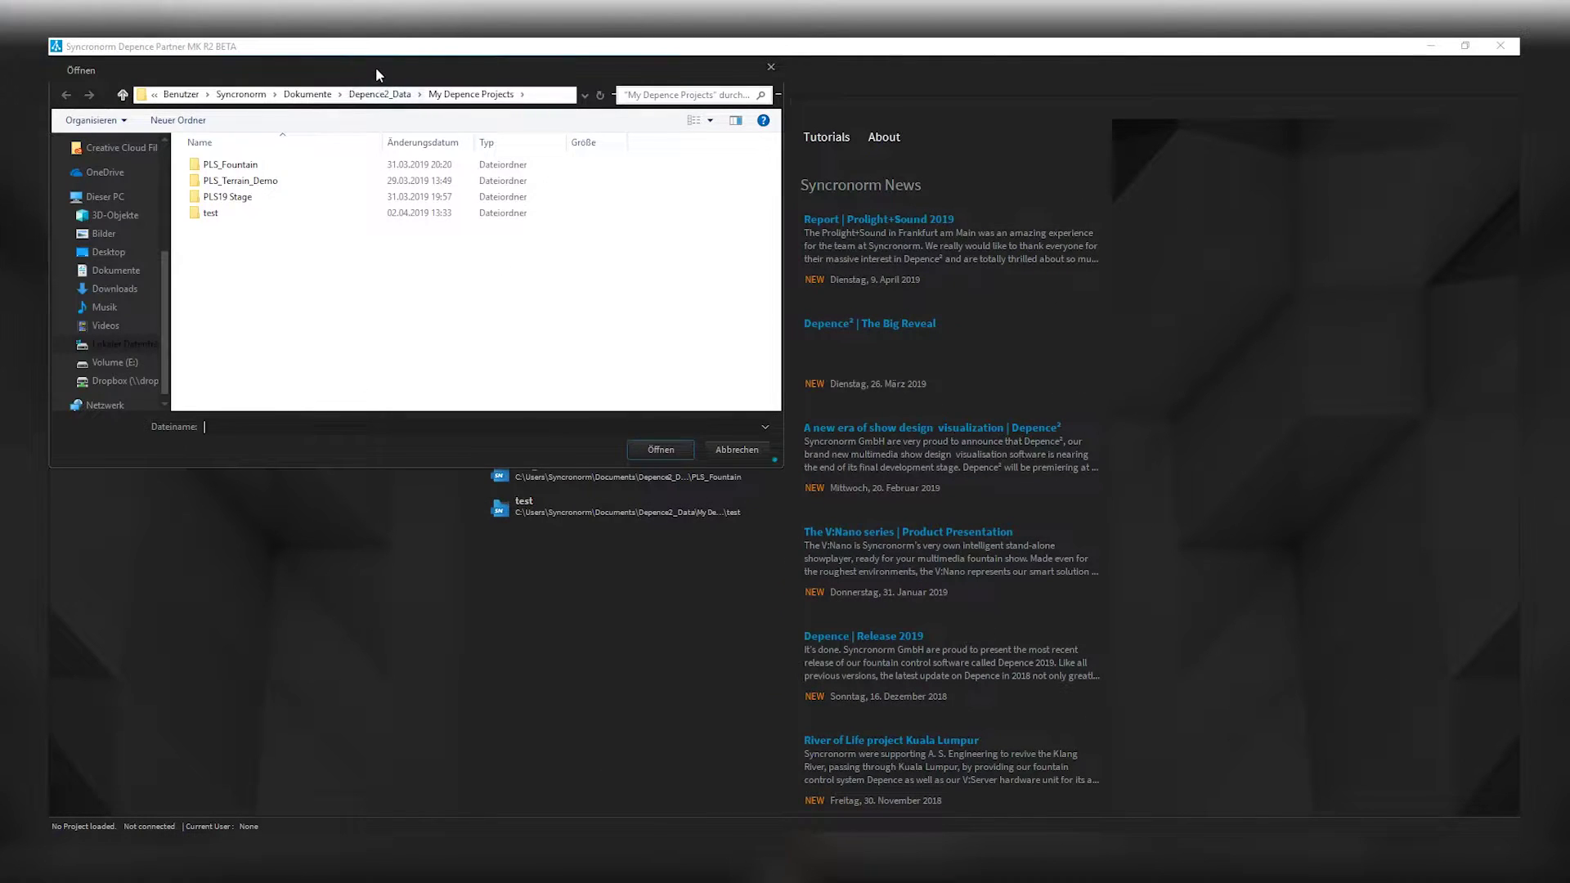
{"action": "left_click_drag", "start_coordinate": [376, 69], "coordinate": [433, 160]}
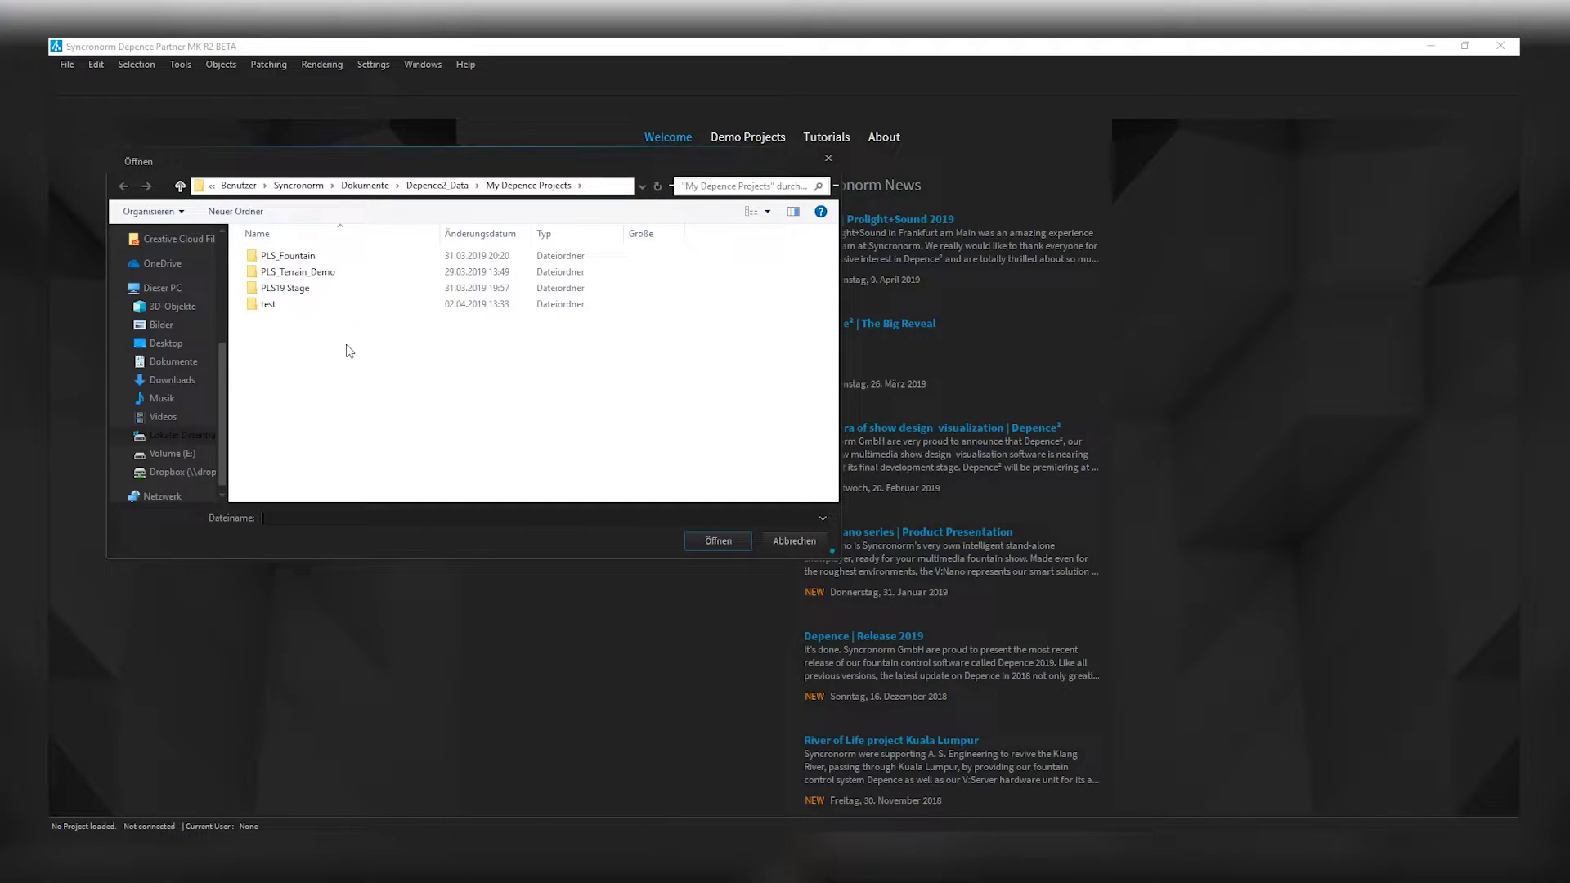
{"action": "double_click", "coordinate": [296, 307]}
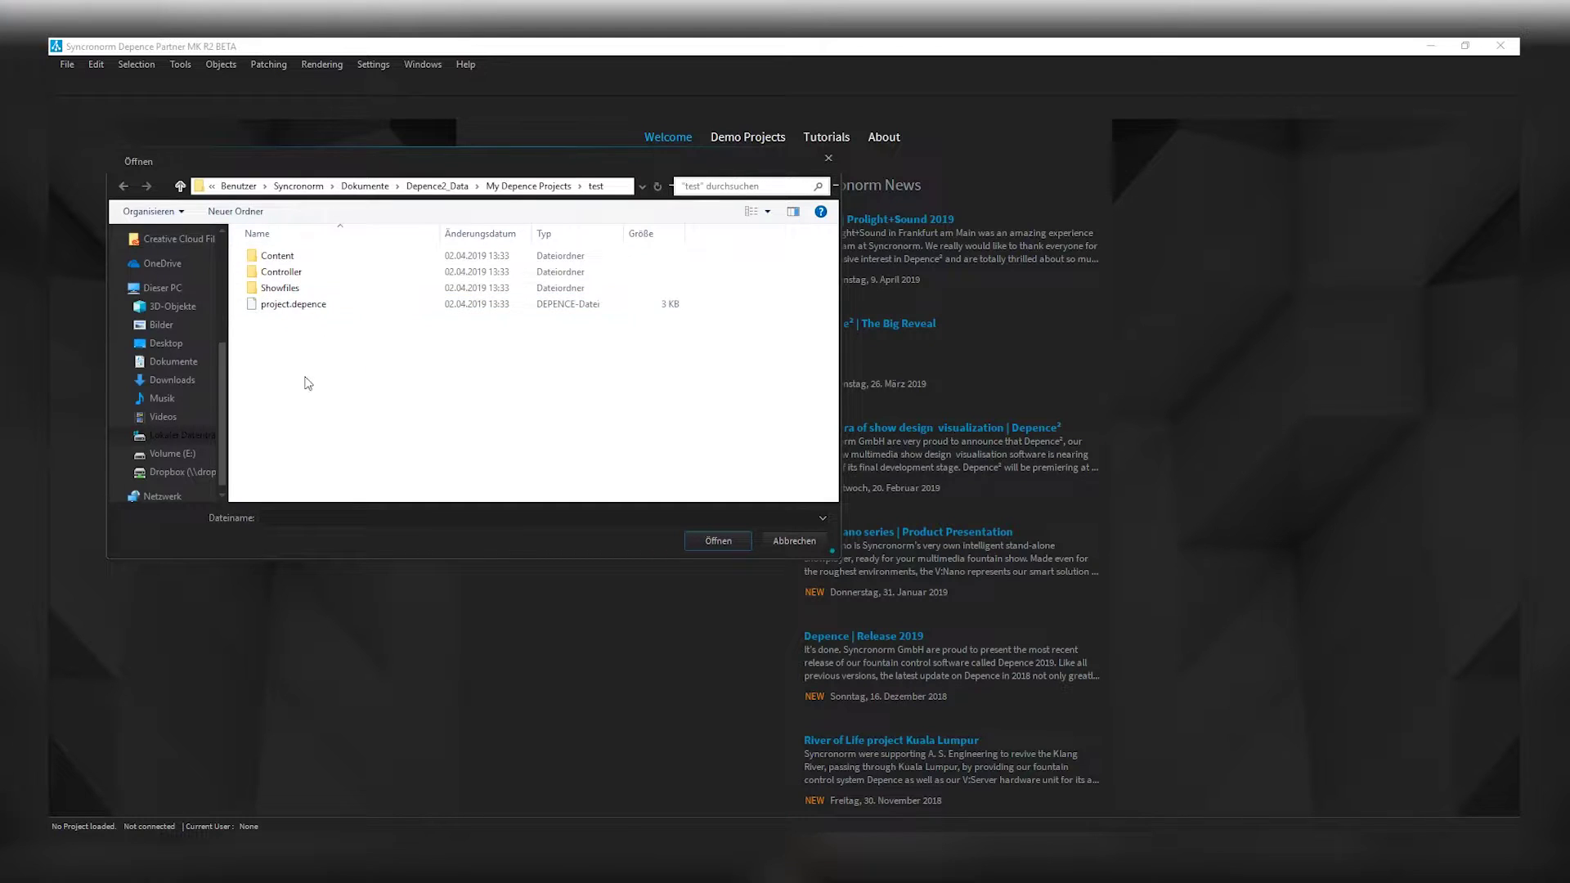
{"action": "left_click", "coordinate": [324, 306]}
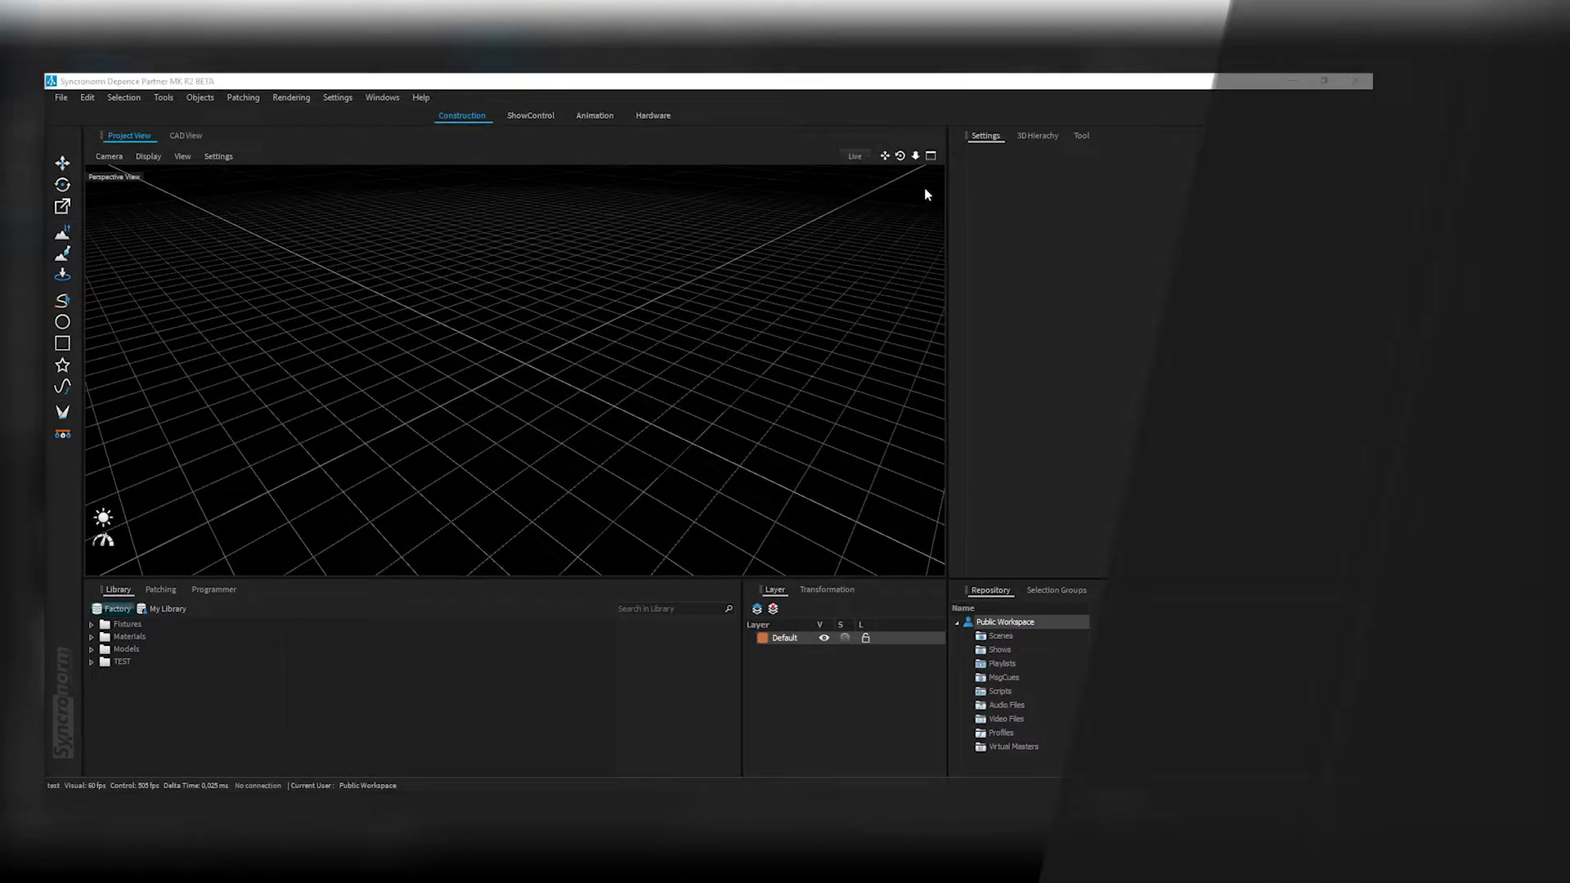
Split Project View into four views, enlarge the top view, and switch between CAD and Project views
{"action": "left_click", "coordinate": [1030, 130]}
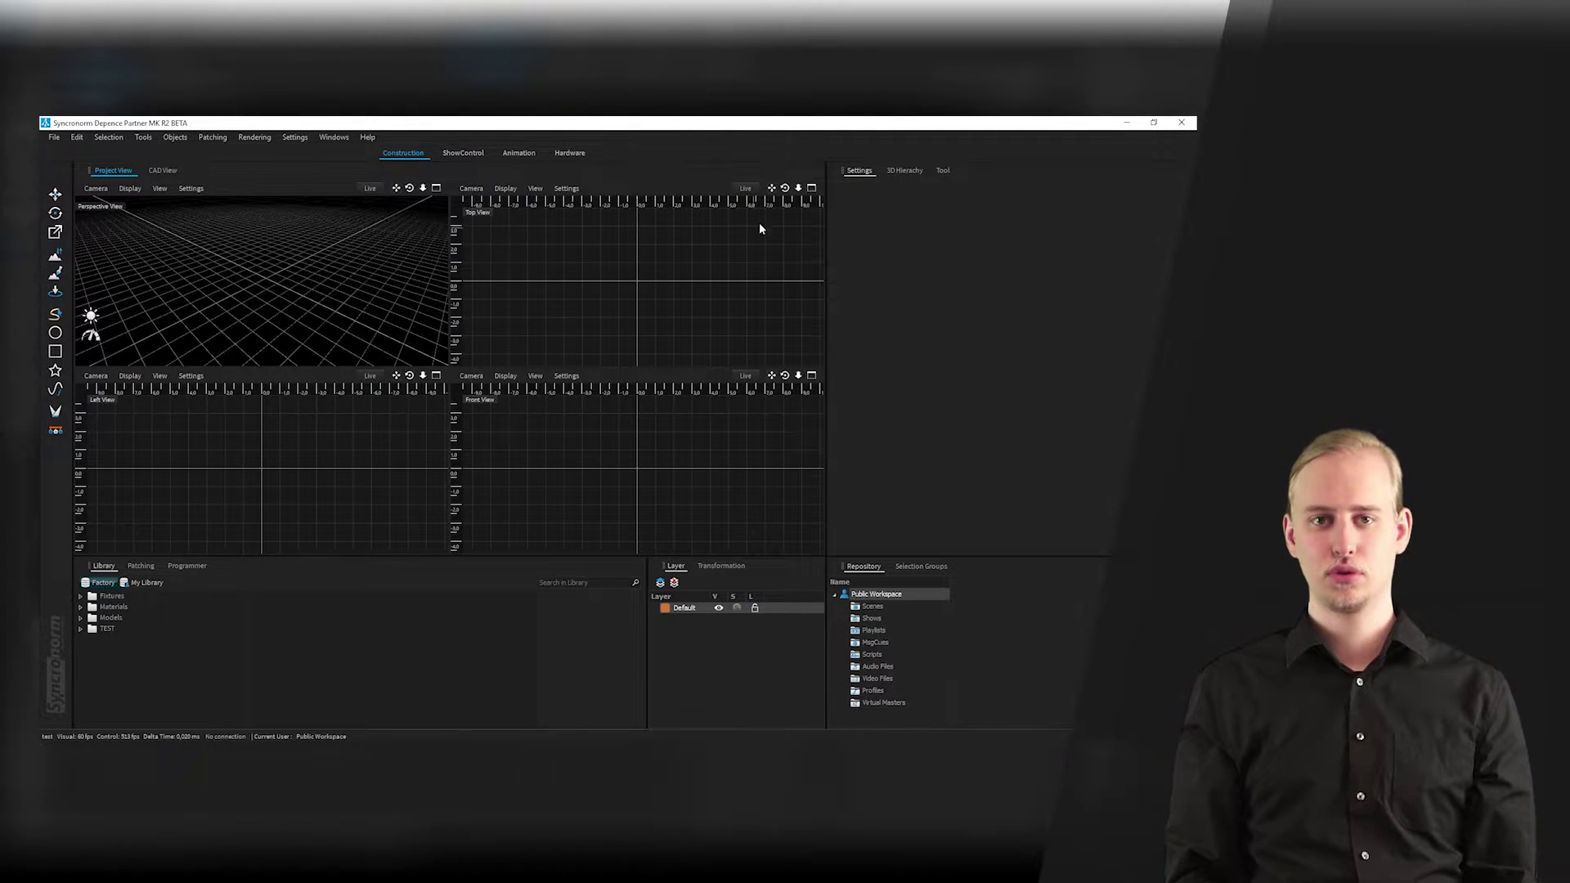
{"action": "left_click", "coordinate": [812, 189]}
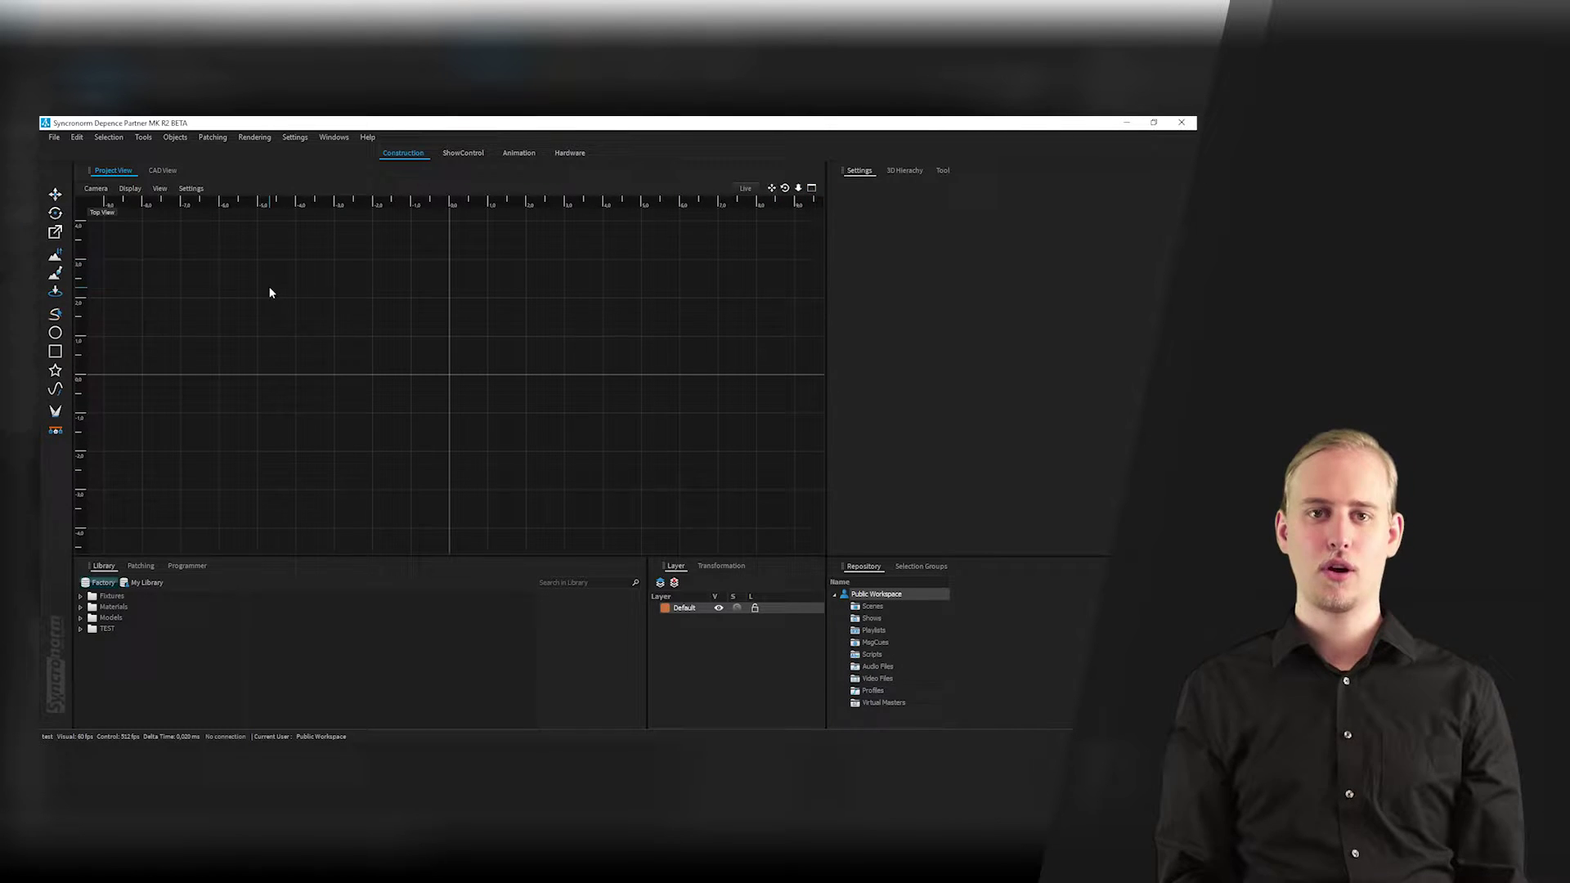
{"action": "left_click", "coordinate": [163, 170]}
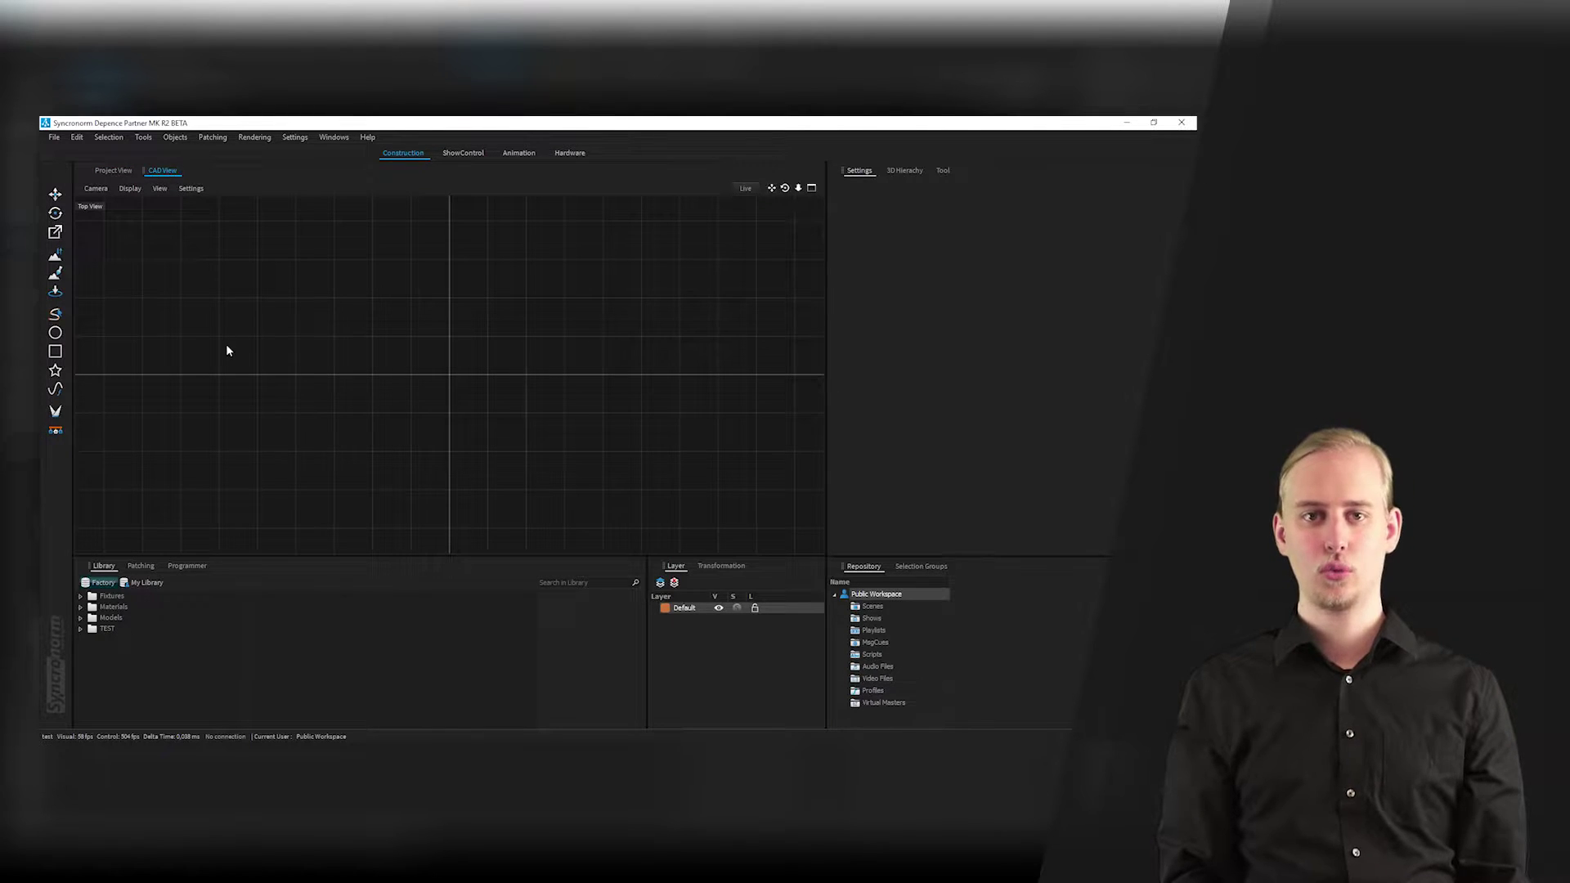
{"action": "left_click", "coordinate": [116, 174]}
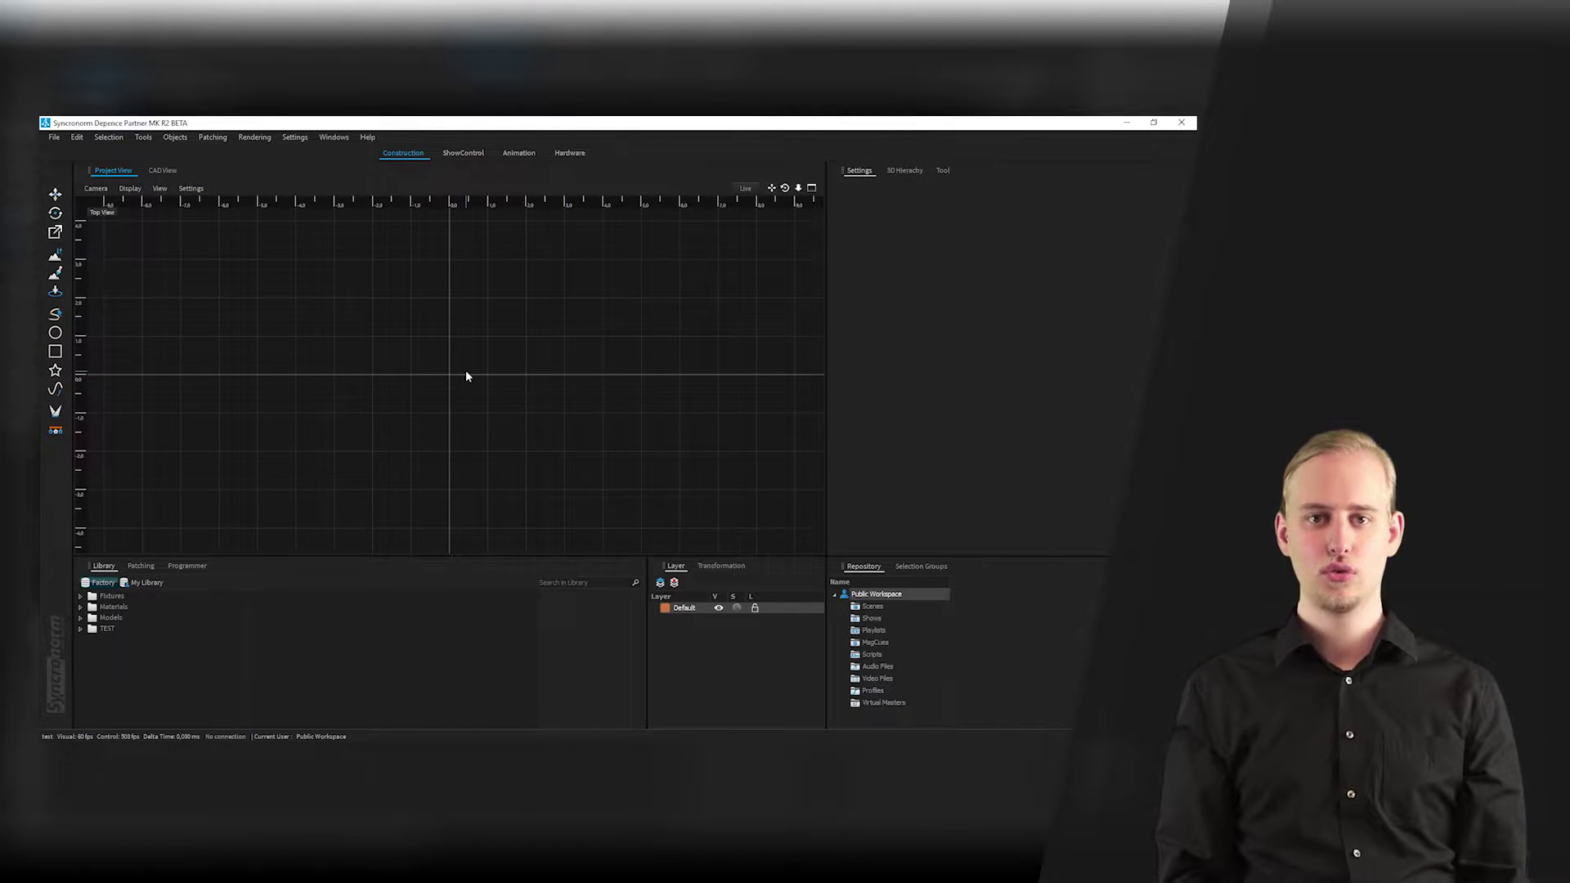
{"action": "left_click", "coordinate": [169, 171]}
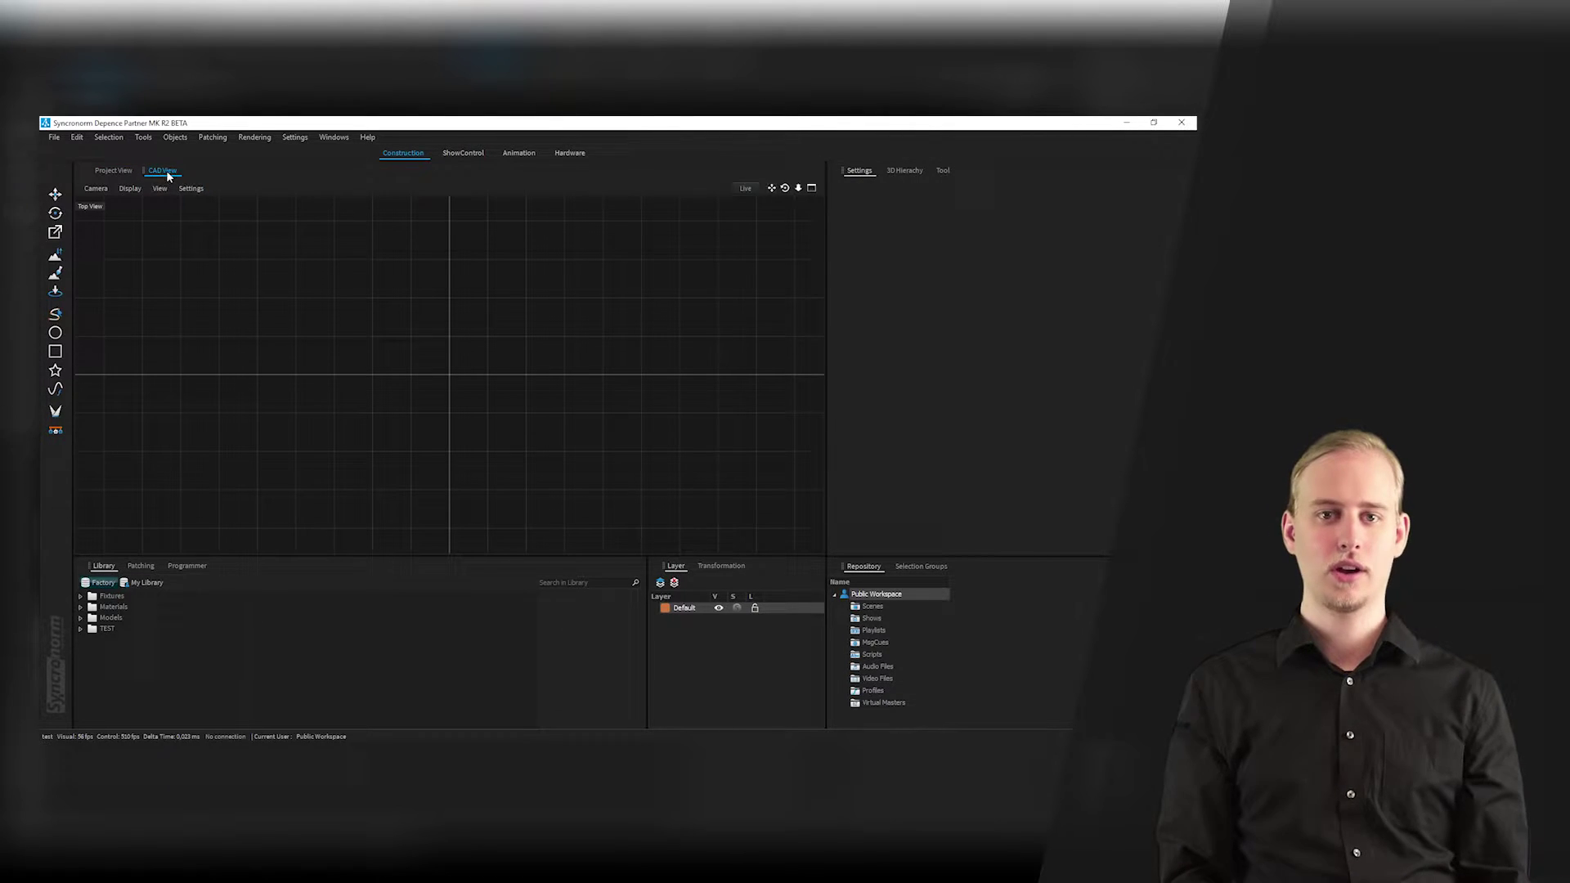
Dock CAD View below a taller Project View and move Repository beside the Library
{"action": "left_click_drag", "start_coordinate": [274, 349], "coordinate": [447, 387]}
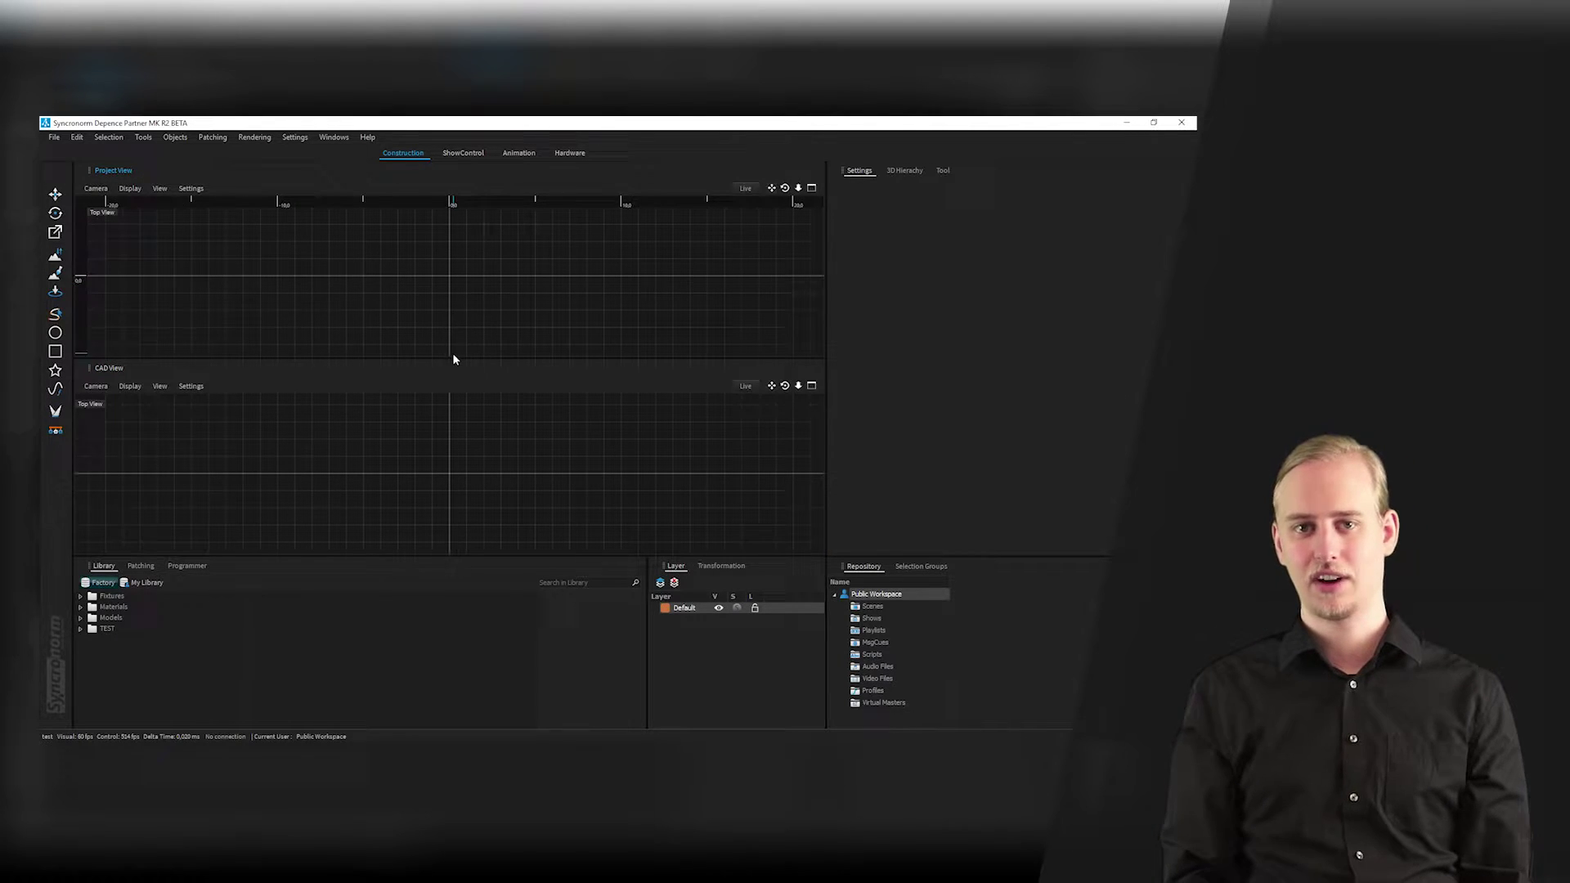
{"action": "left_click_drag", "start_coordinate": [462, 362], "coordinate": [467, 406]}
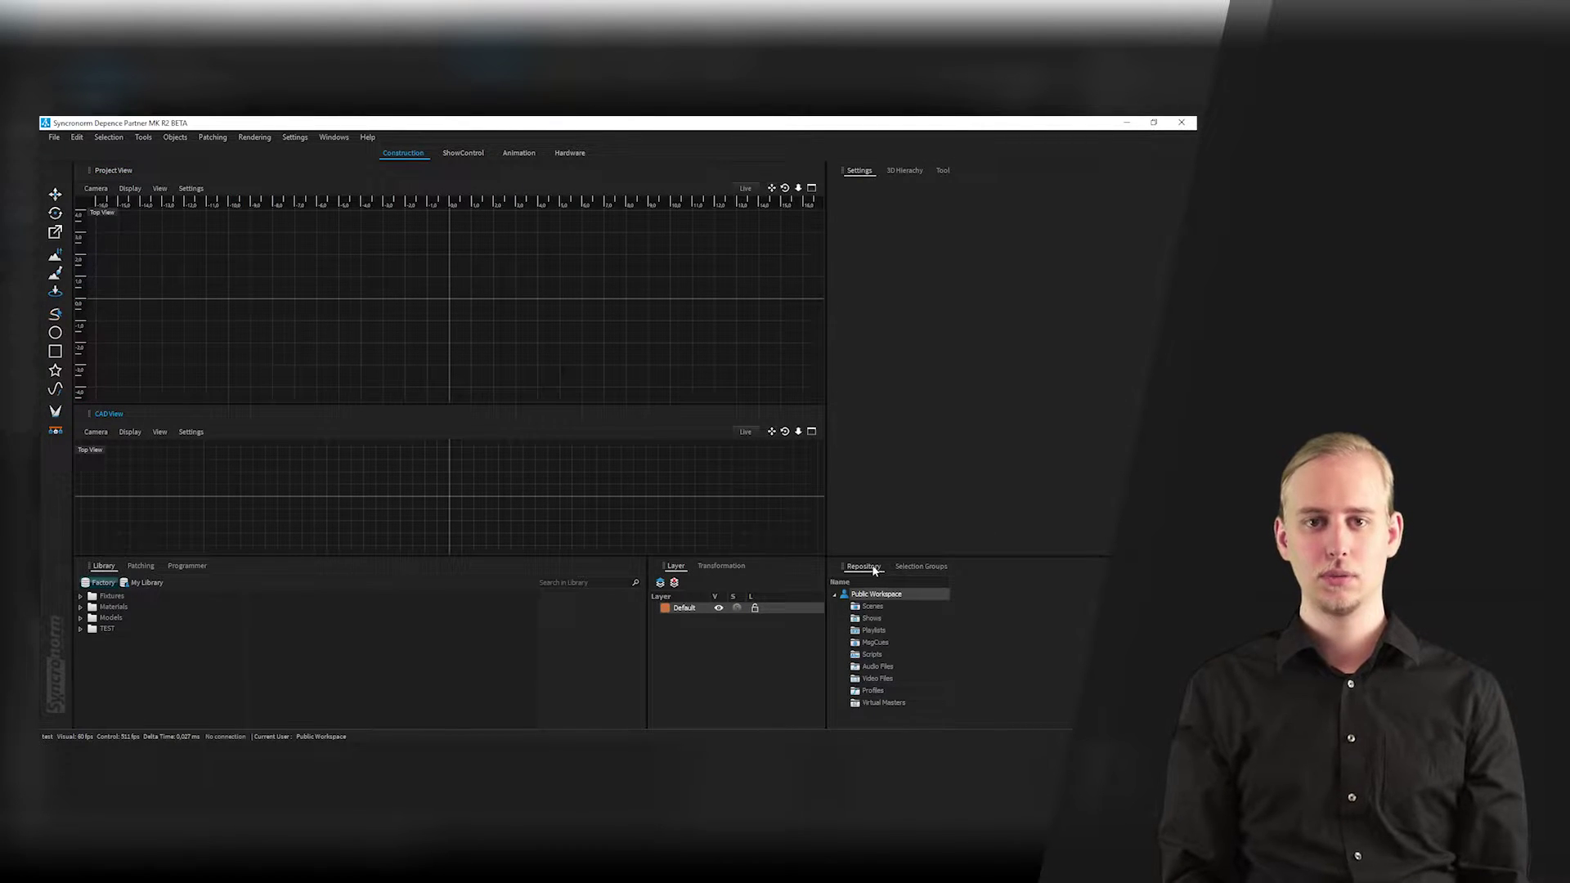
{"action": "left_click_drag", "start_coordinate": [874, 570], "coordinate": [339, 646]}
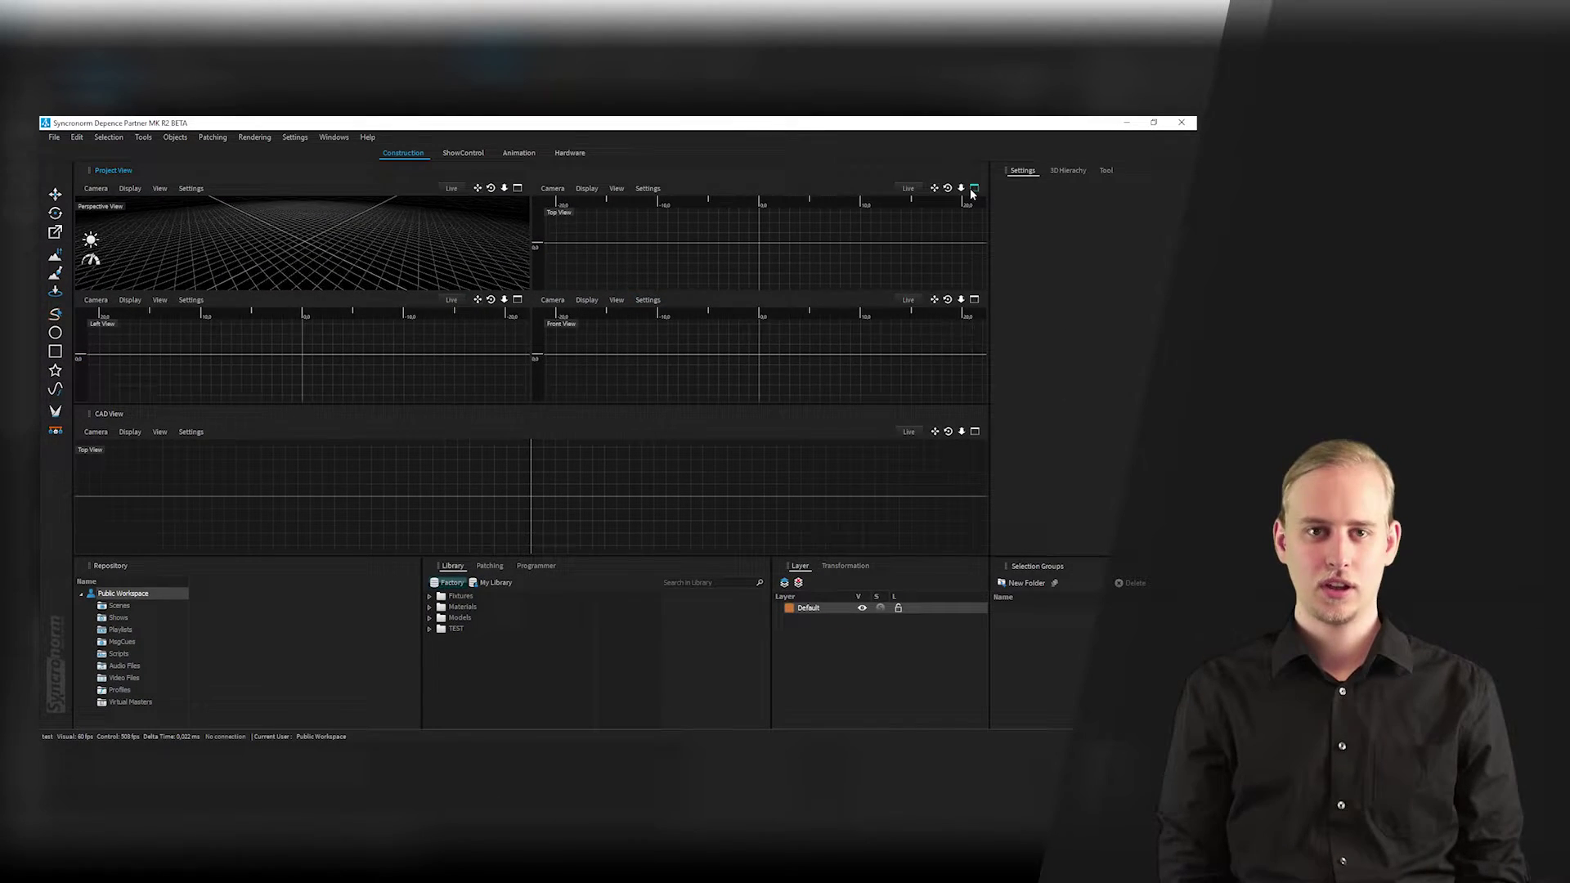
Enlarge the top view and detach Project View into a floating window
{"action": "left_click", "coordinate": [974, 189]}
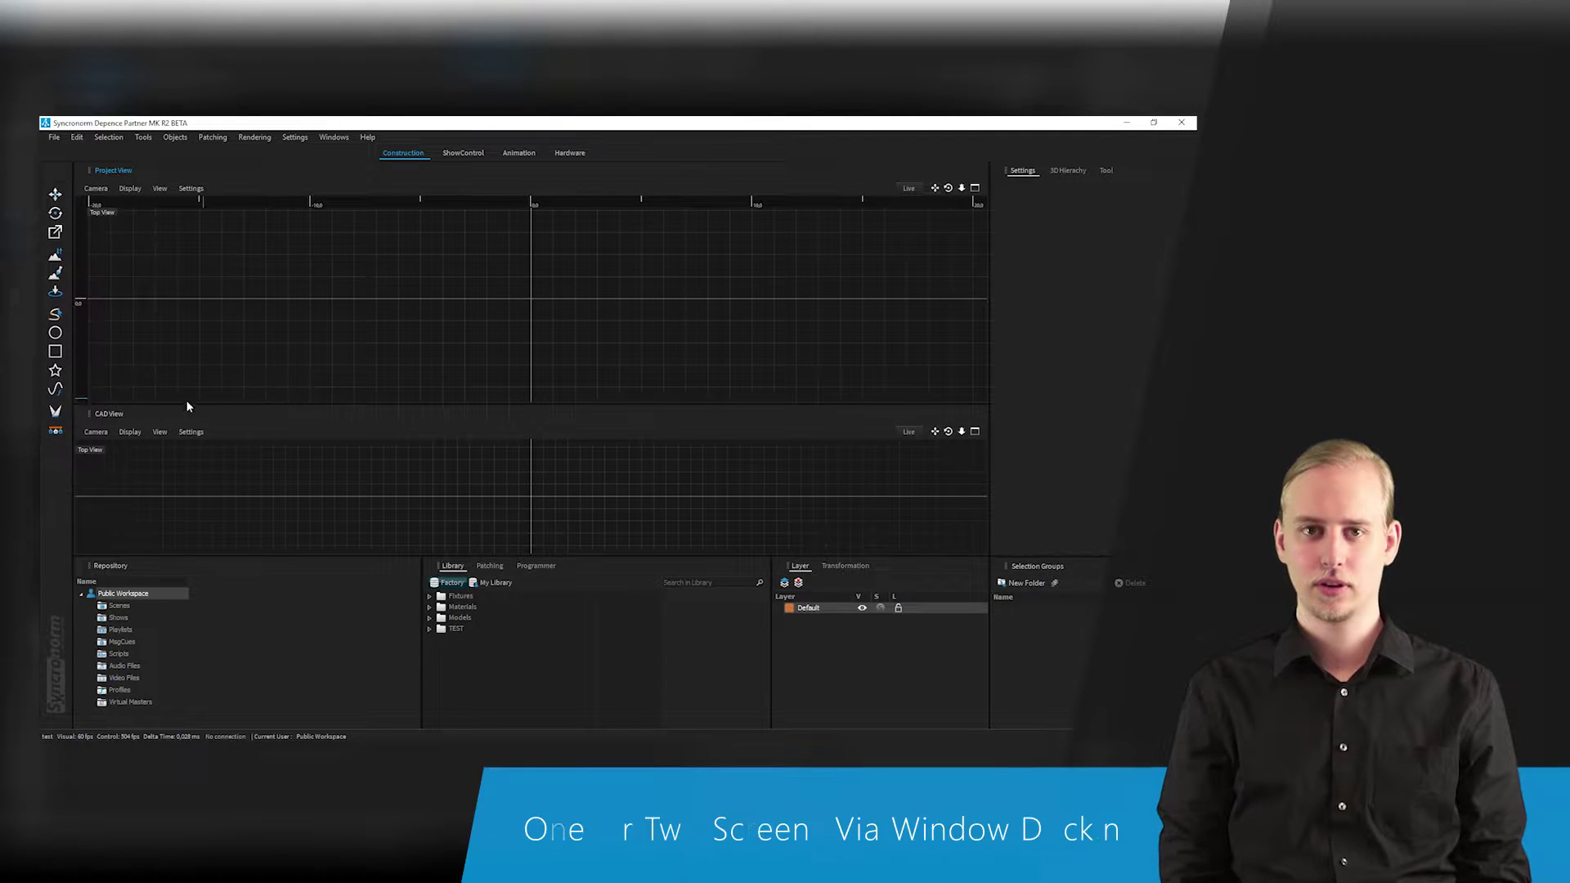
{"action": "left_click_drag", "start_coordinate": [106, 175], "coordinate": [566, 390]}
{"action": "mouse_move", "coordinate": [643, 272]}
{"action": "left_mouse_down"}
{"action": "mouse_move", "coordinate": [527, 372]}
{"action": "mouse_move", "coordinate": [527, 352]}
{"action": "mouse_move", "coordinate": [632, 256]}
{"action": "left_mouse_up"}
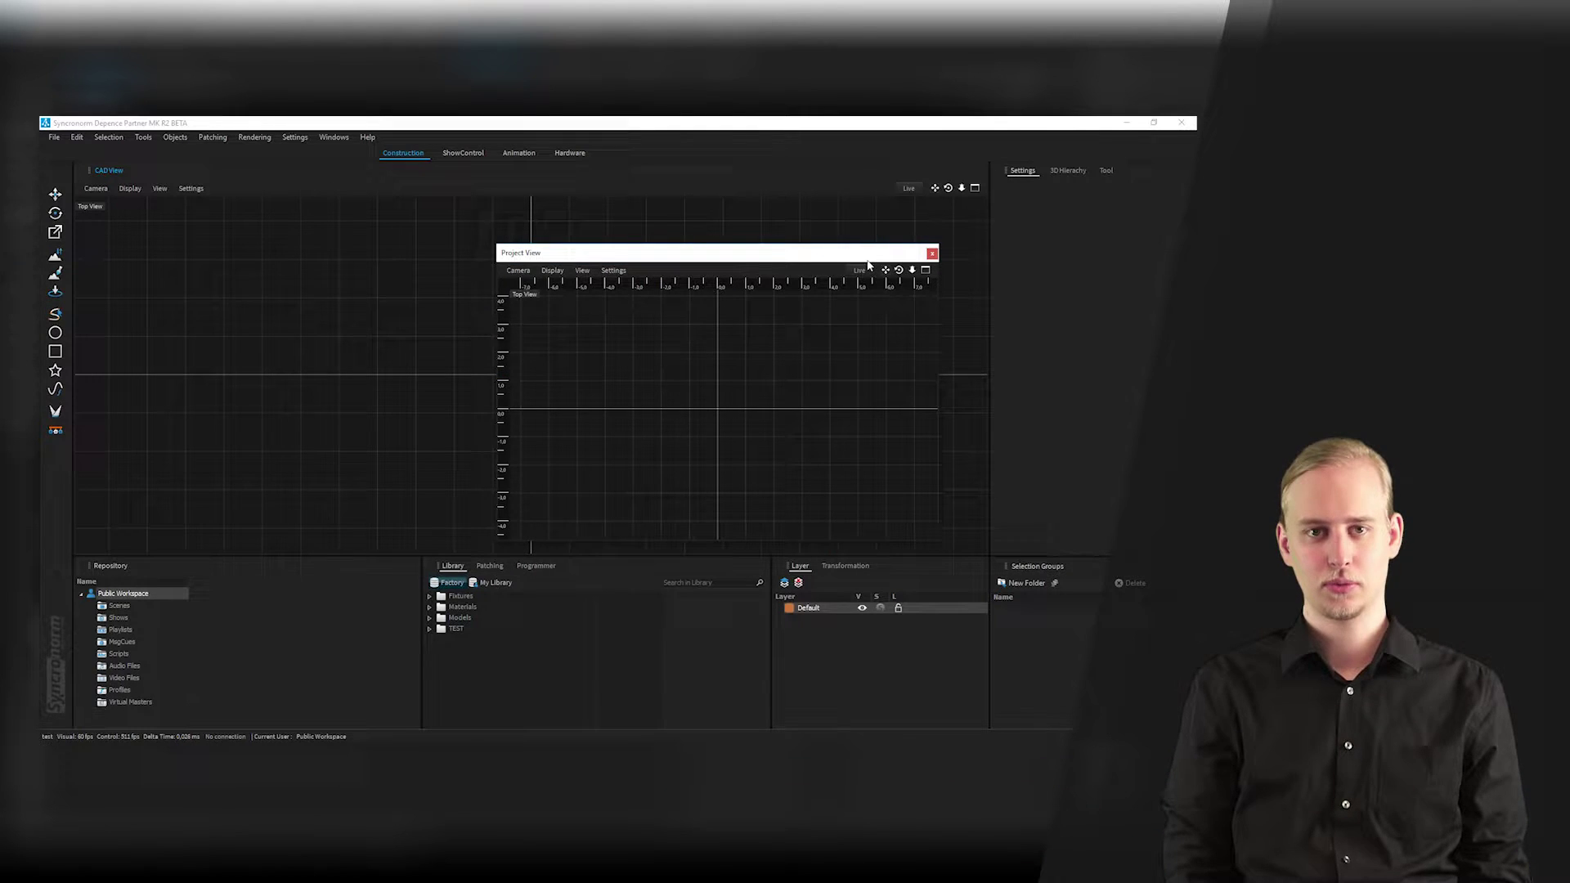
Reset the workspace layout to default from Windows > Workspace
{"action": "left_click", "coordinate": [333, 137]}
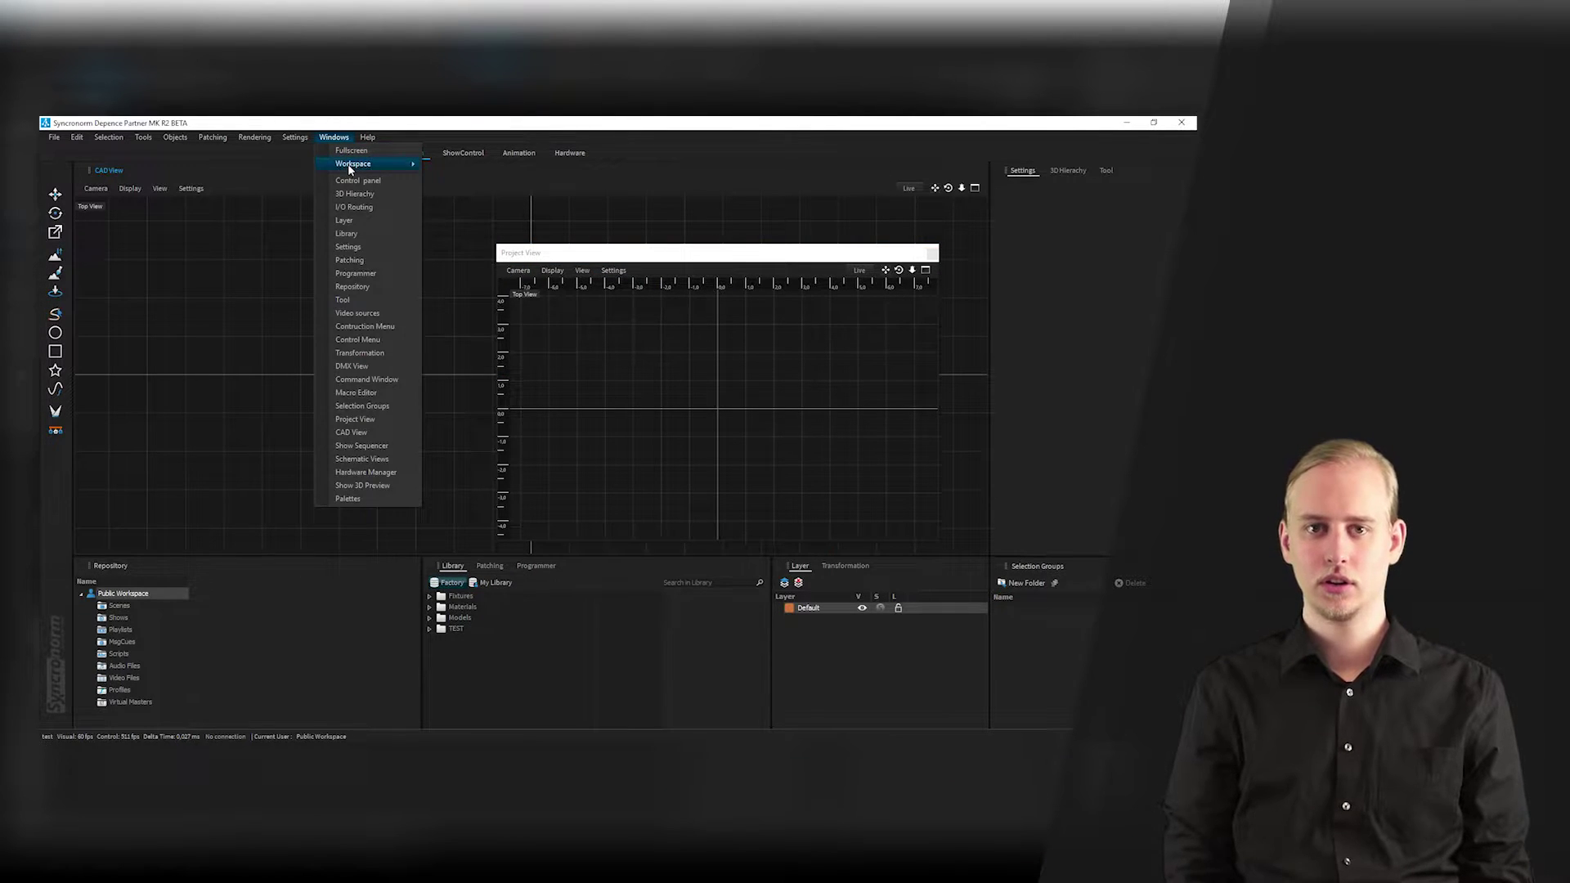
{"action": "mouse_move", "coordinate": [348, 166]}
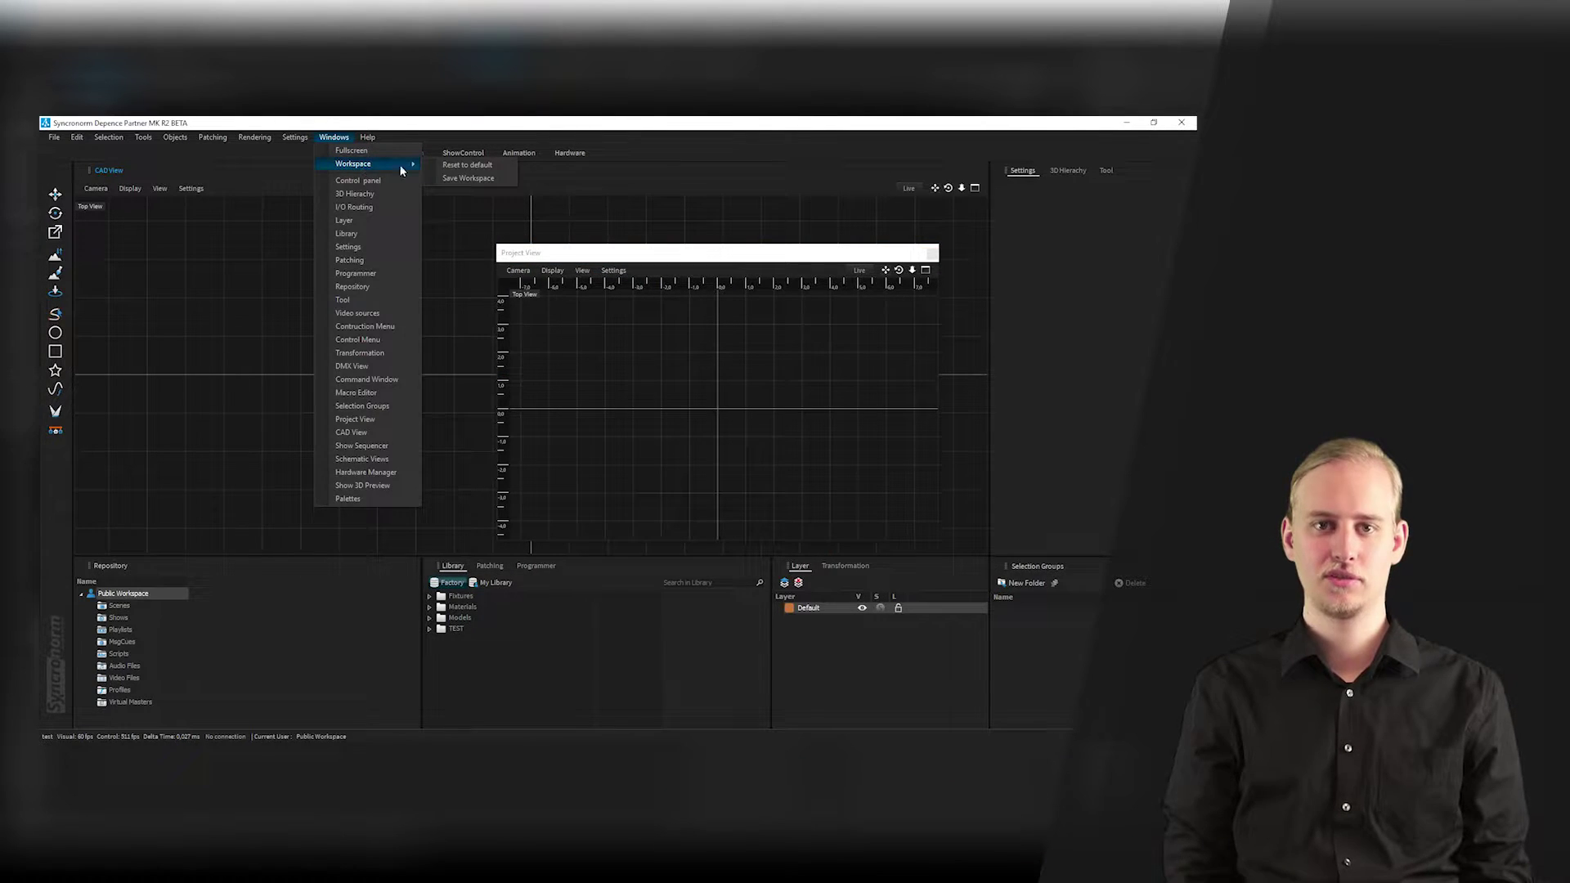
{"action": "left_click", "coordinate": [496, 166]}
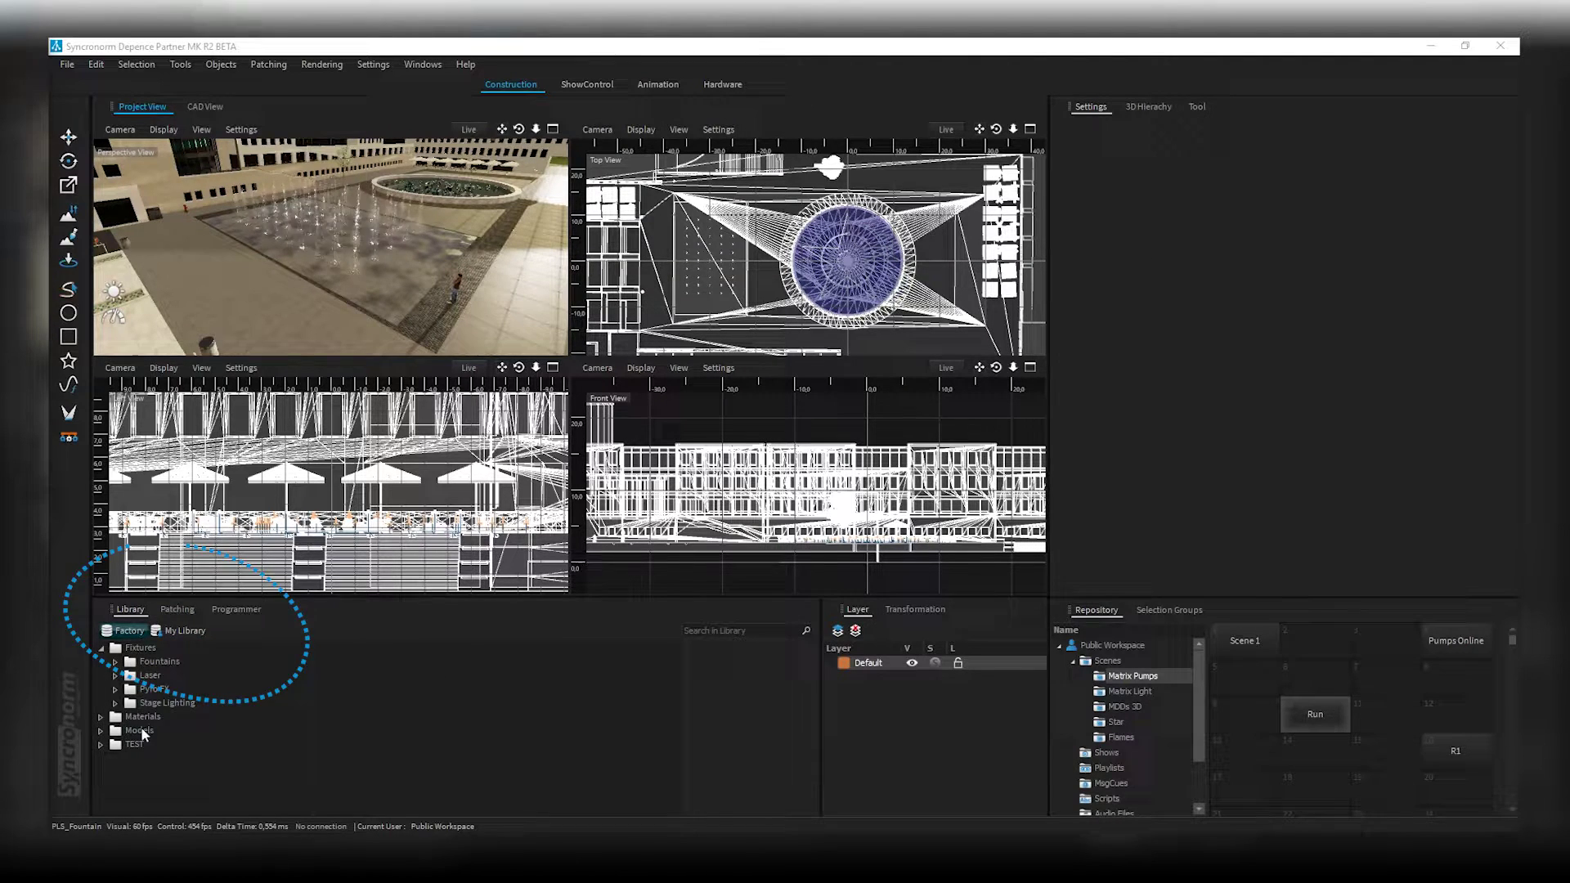
Show the Patching DMX grid, then the Programmer controls in the bottom panel
{"action": "left_click", "coordinate": [179, 610]}
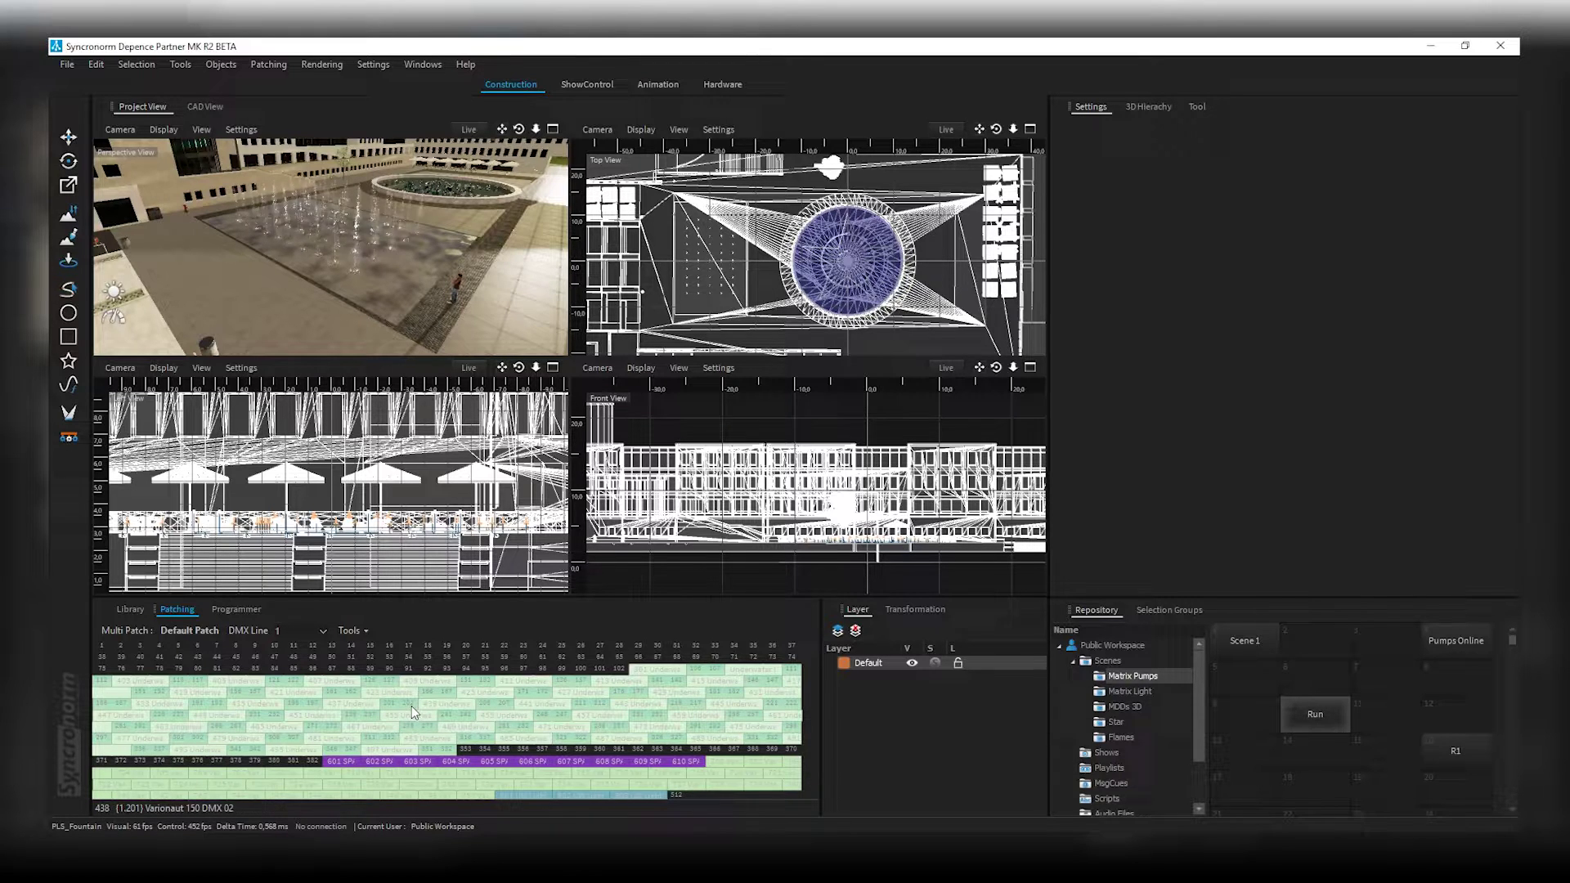
{"action": "left_click", "coordinate": [244, 609]}
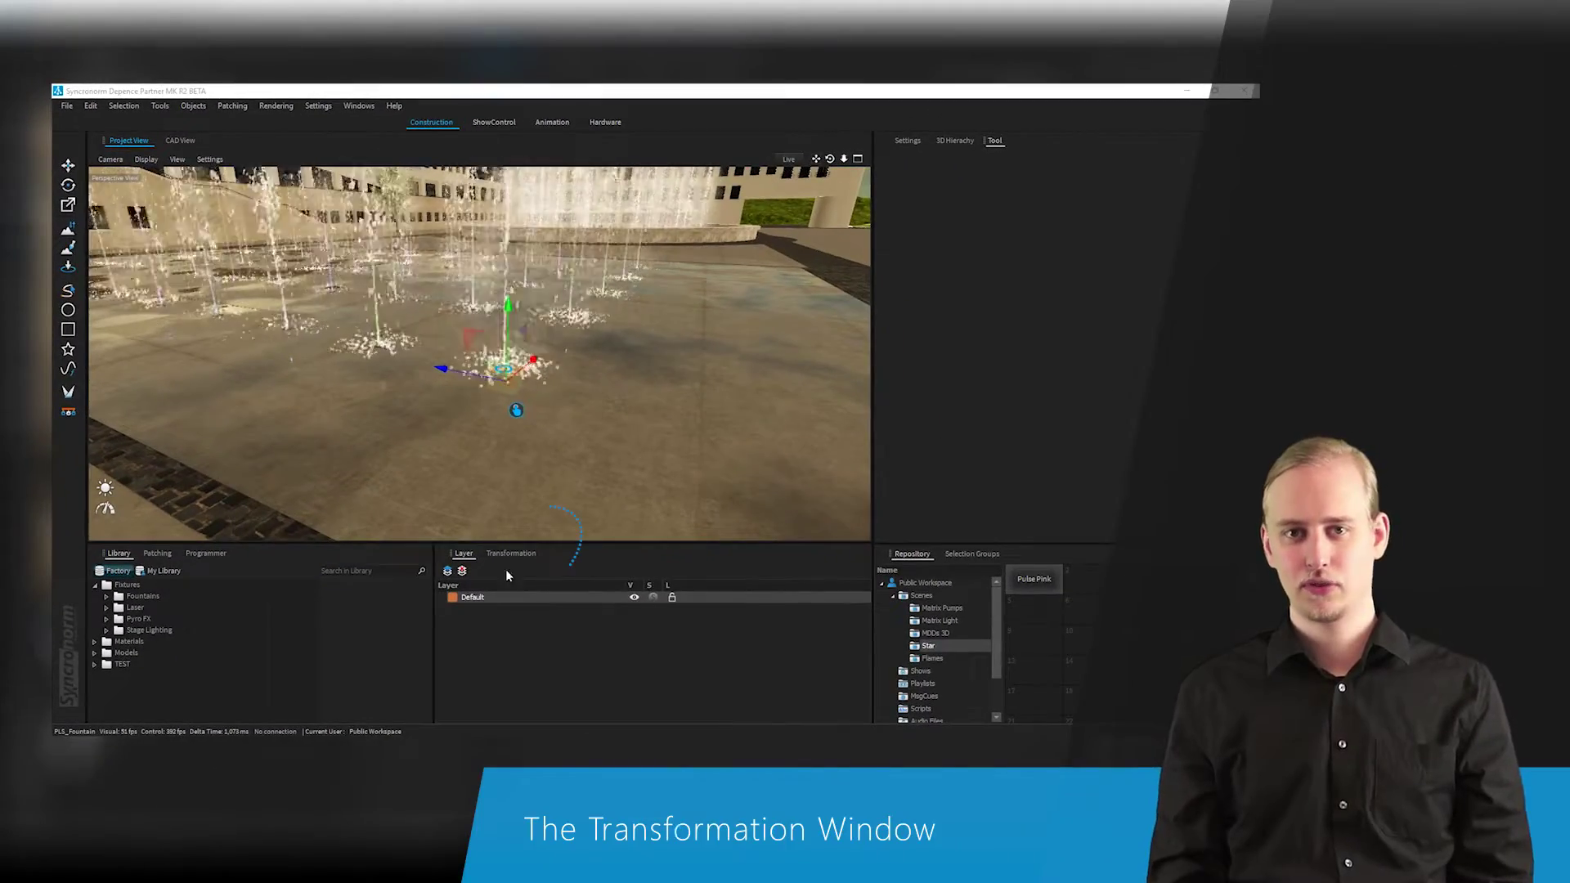
Show the fountain's Transformation values and move to the Position X field
{"action": "left_click", "coordinate": [513, 553]}
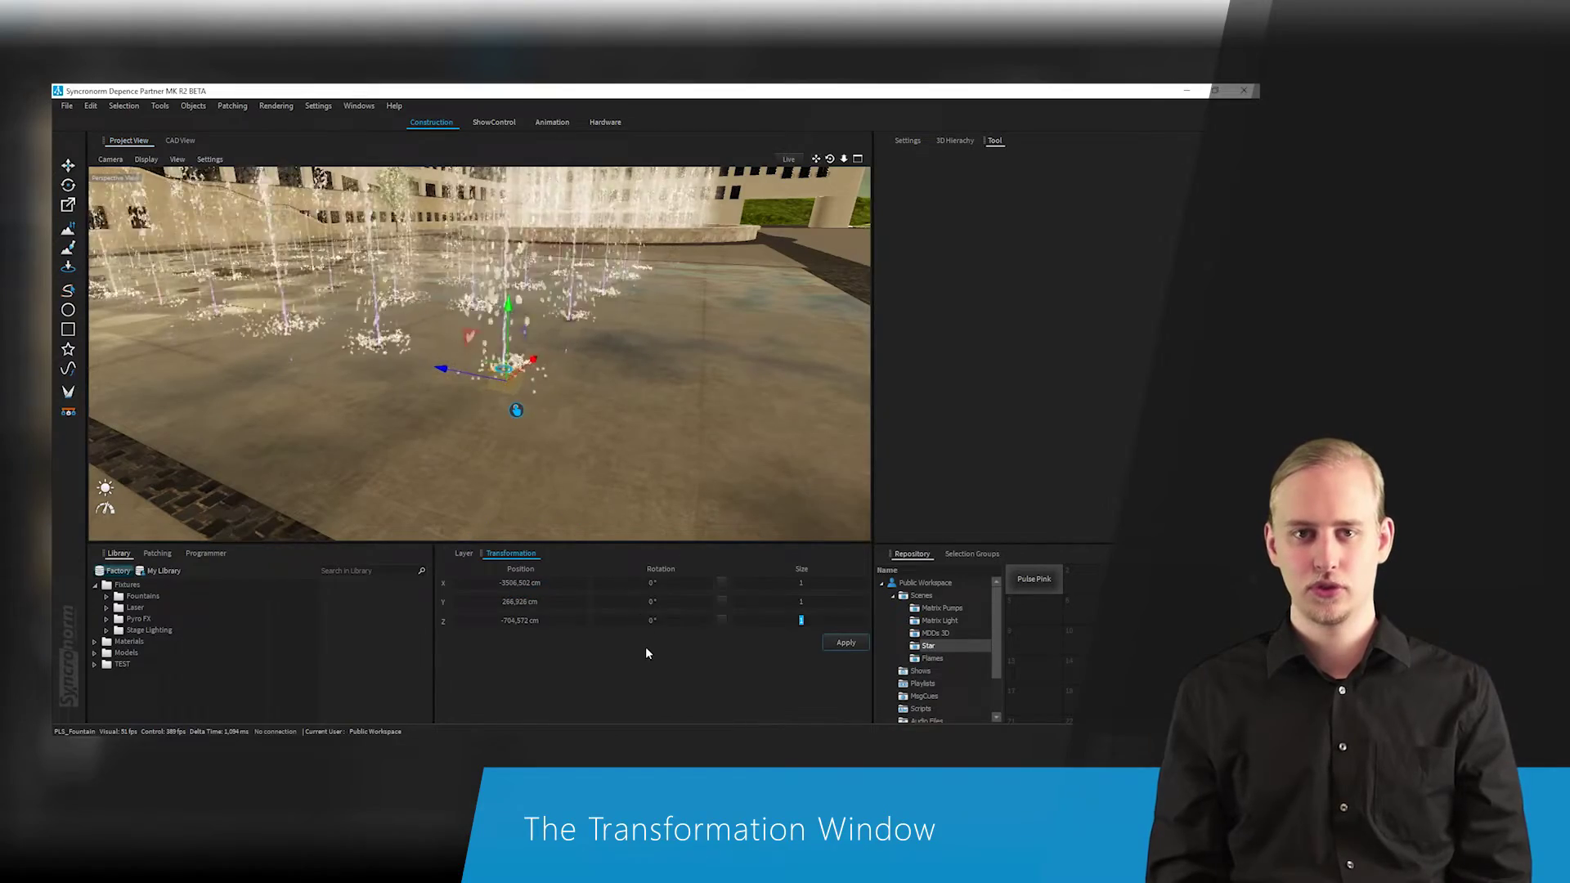
{"action": "key", "text": "Tab"}
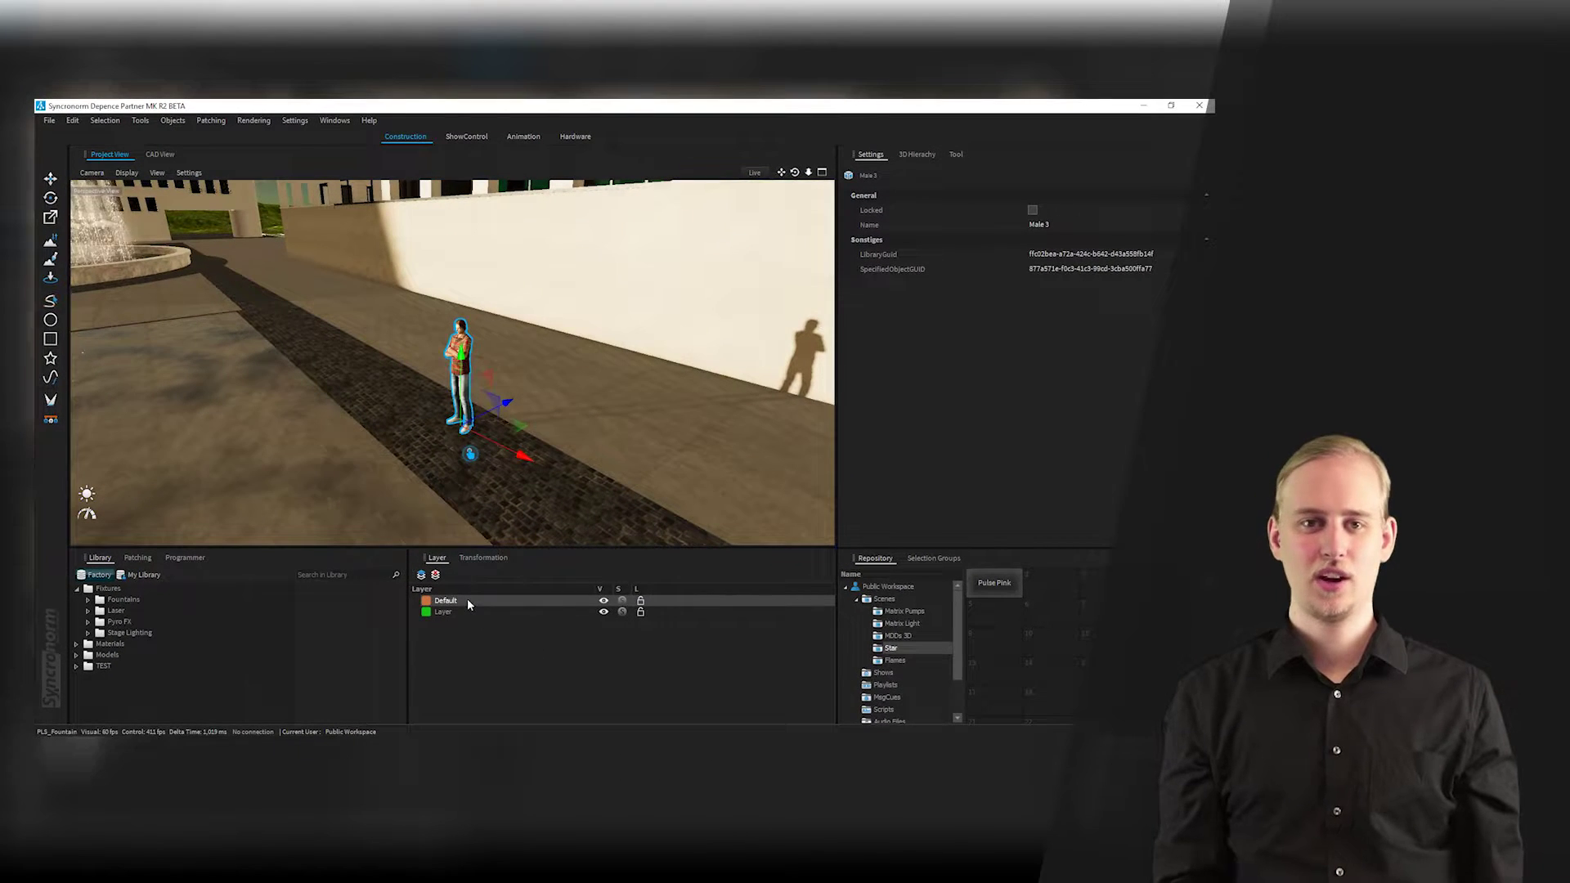
Nest the Default layer under Layer and rename it 'Fig'
{"action": "right_click", "coordinate": [600, 643]}
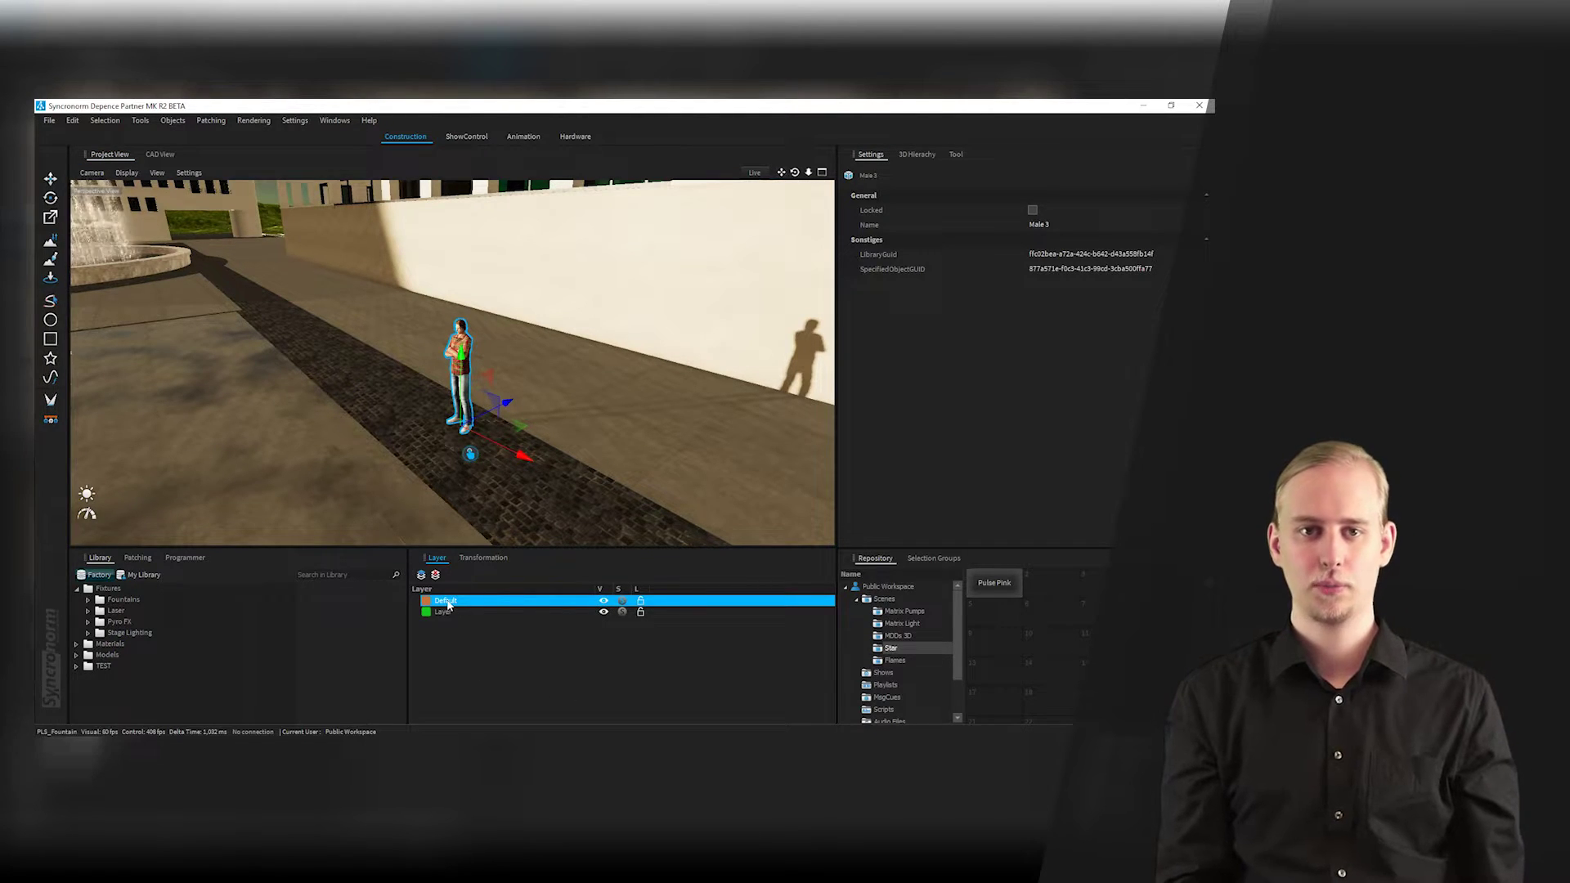
{"action": "left_click_drag", "start_coordinate": [447, 613], "coordinate": [447, 615]}
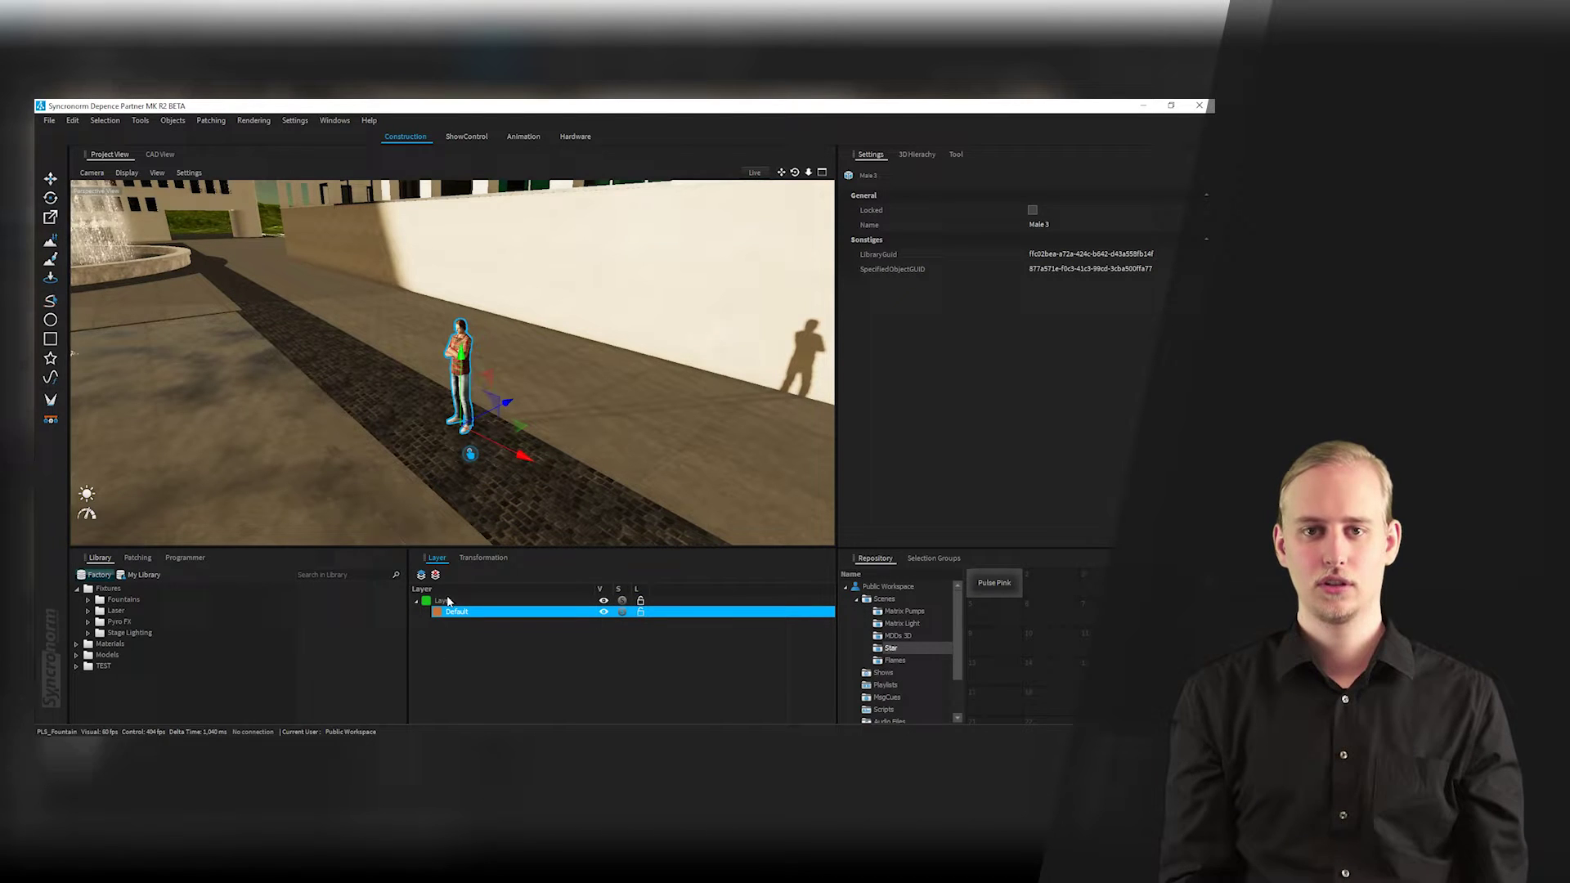
{"action": "double_click", "coordinate": [455, 612]}
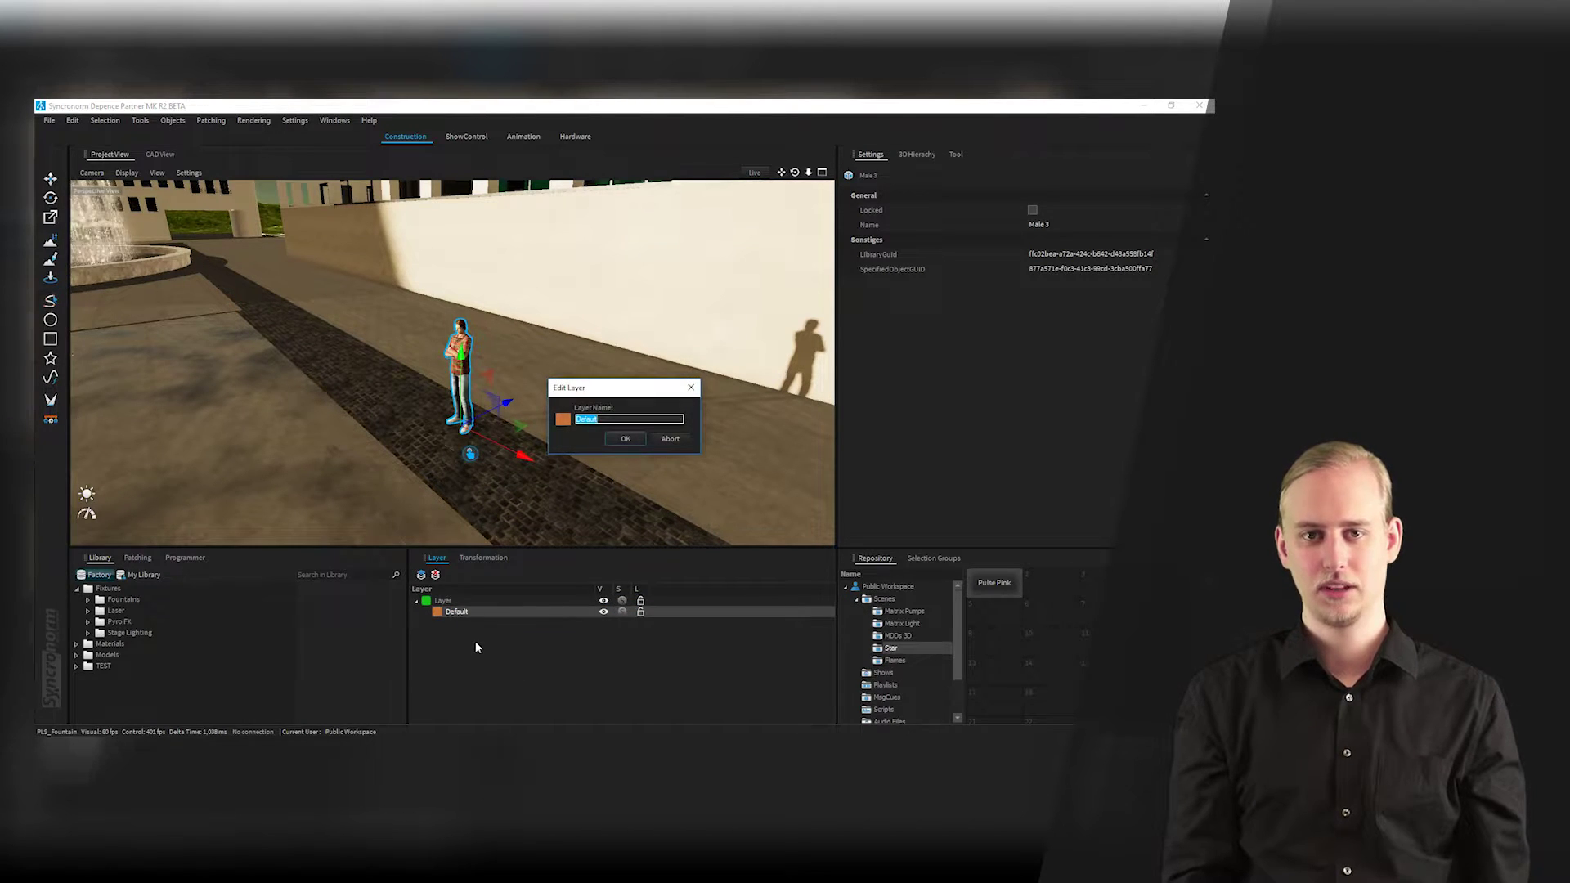
{"action": "type", "text": "Figure"}
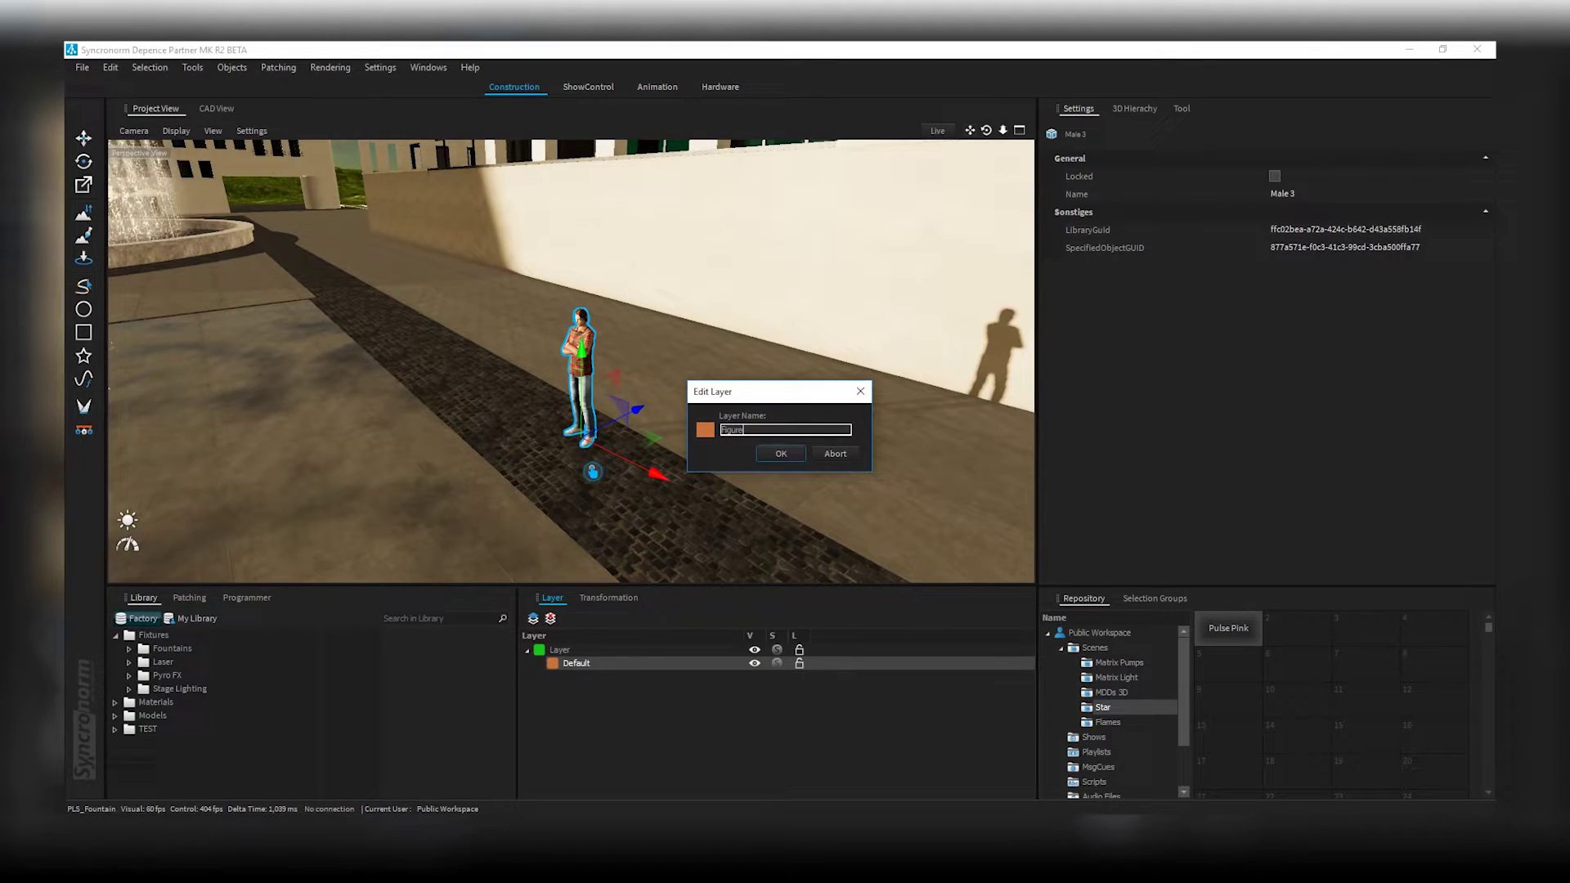
{"action": "left_click", "coordinate": [781, 454]}
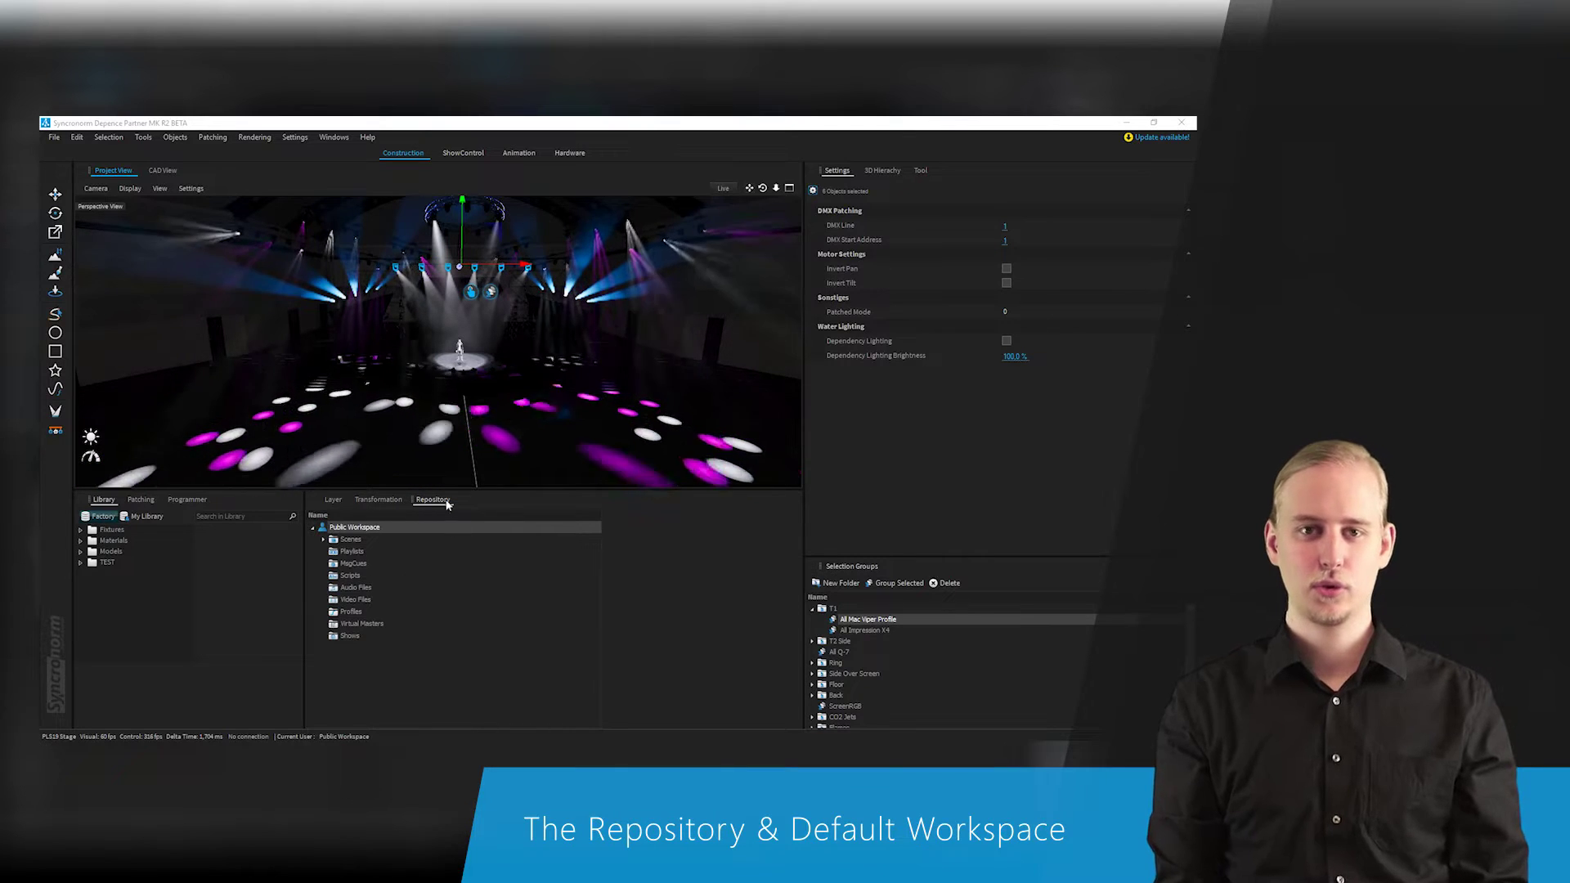
In Scenes > Flames, fire and stop the Run 2 cue, then the Sparks cue
{"action": "left_click", "coordinate": [325, 541]}
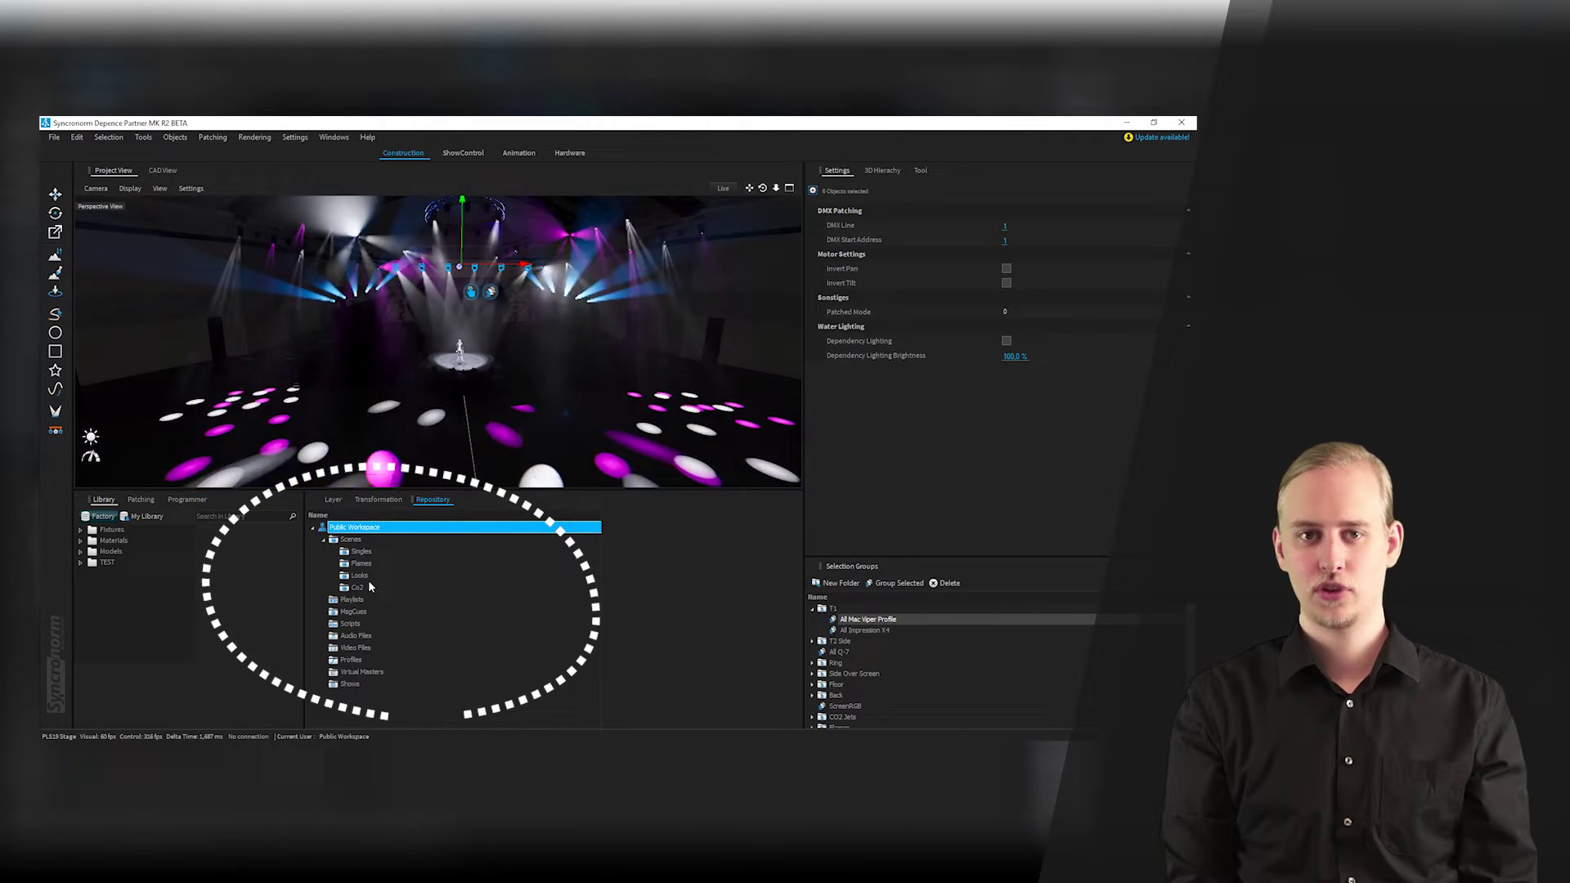
{"action": "left_click", "coordinate": [360, 564]}
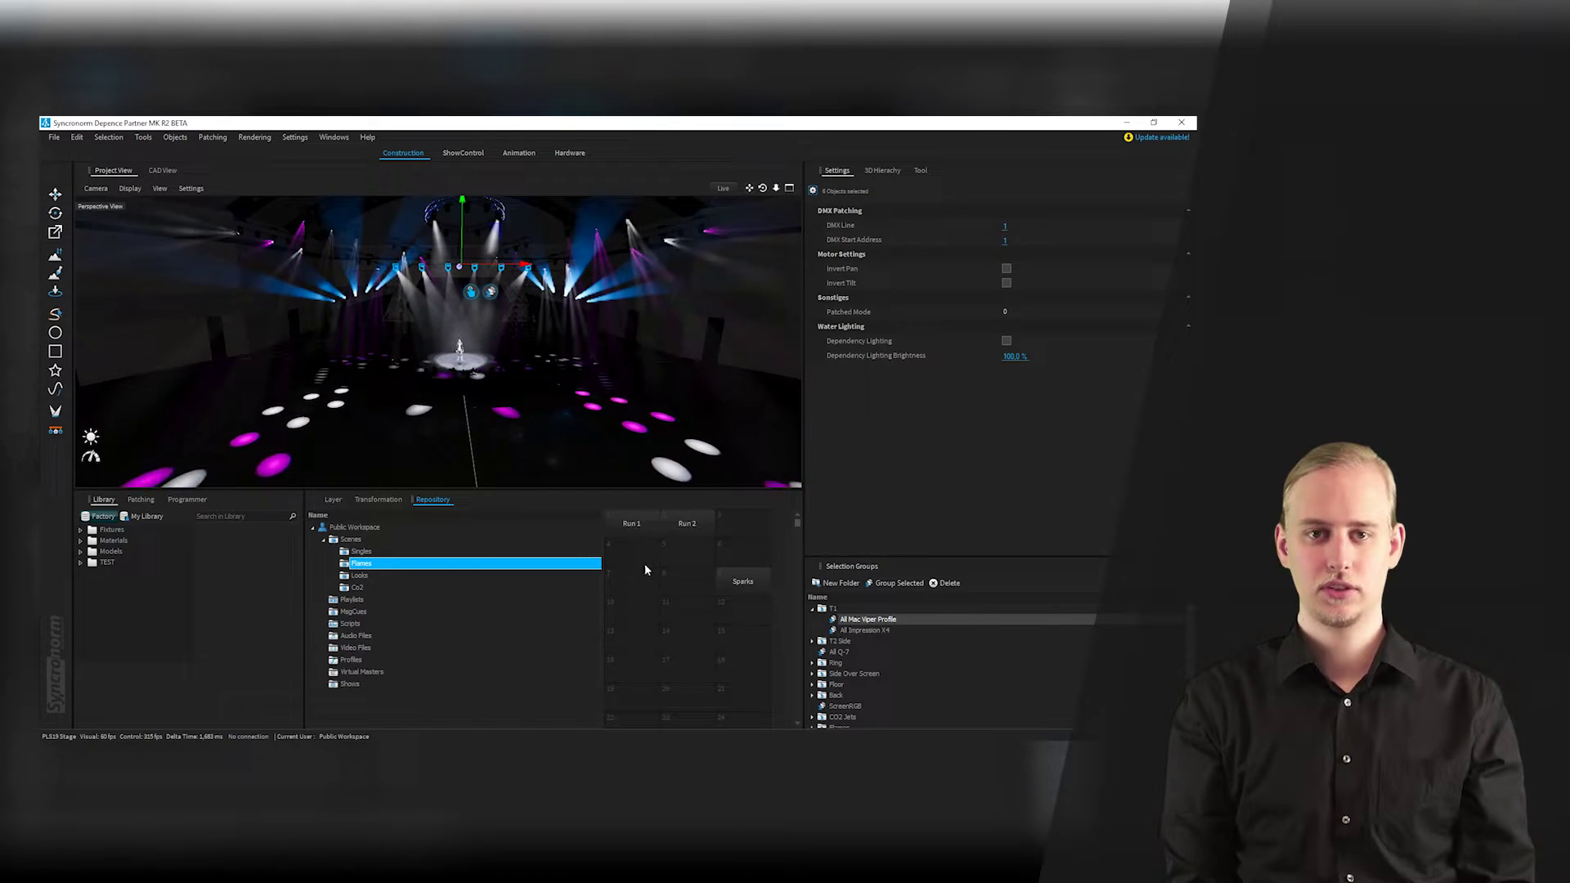
{"action": "left_click", "coordinate": [686, 523]}
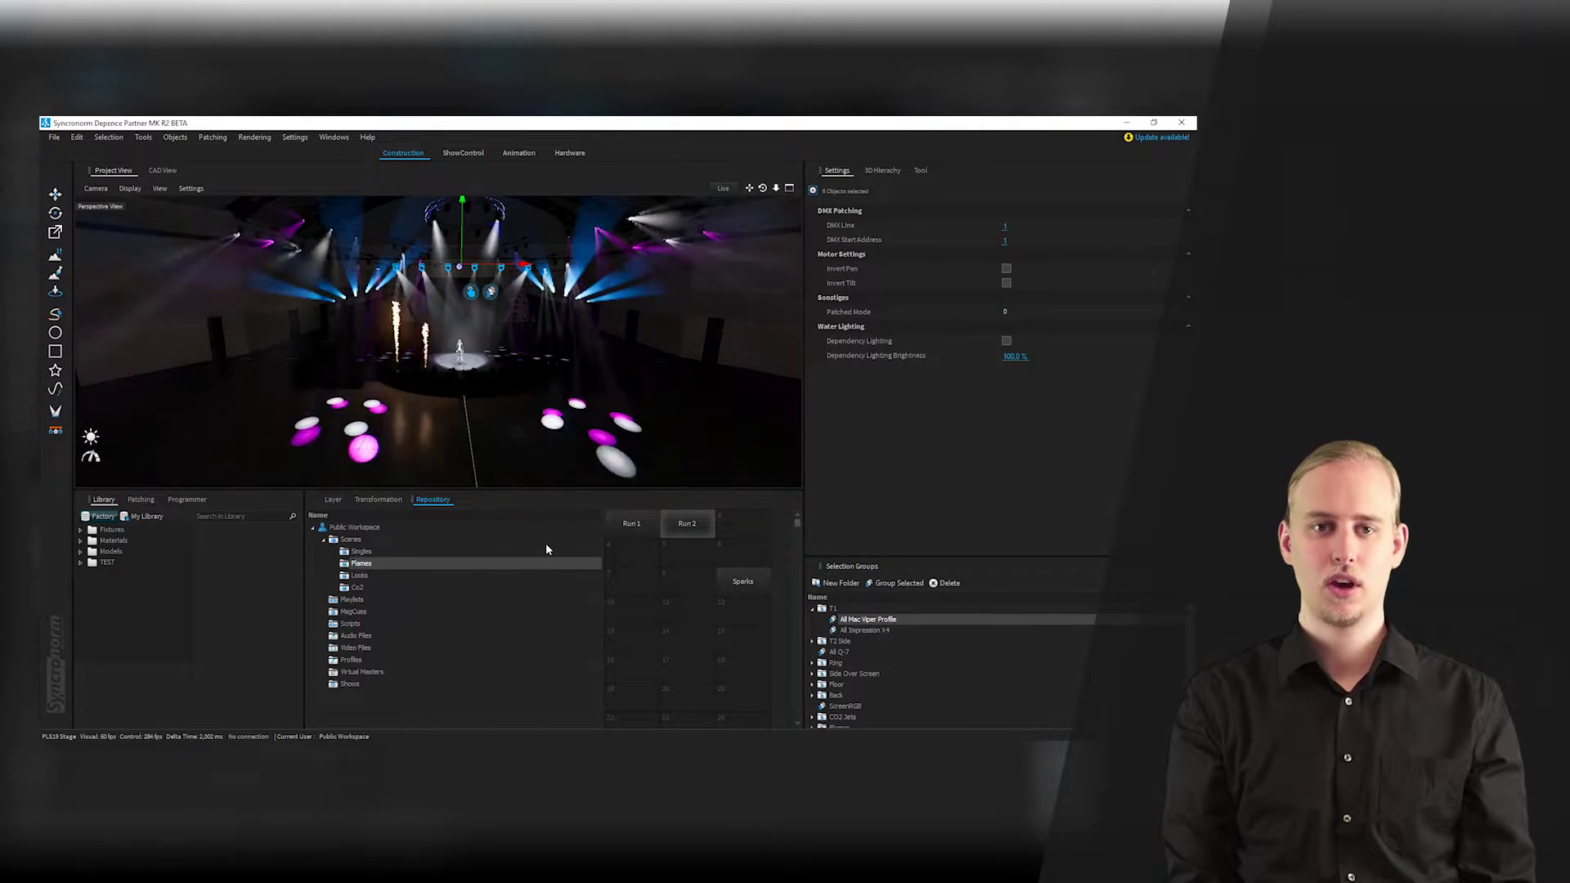
{"action": "left_click", "coordinate": [683, 529]}
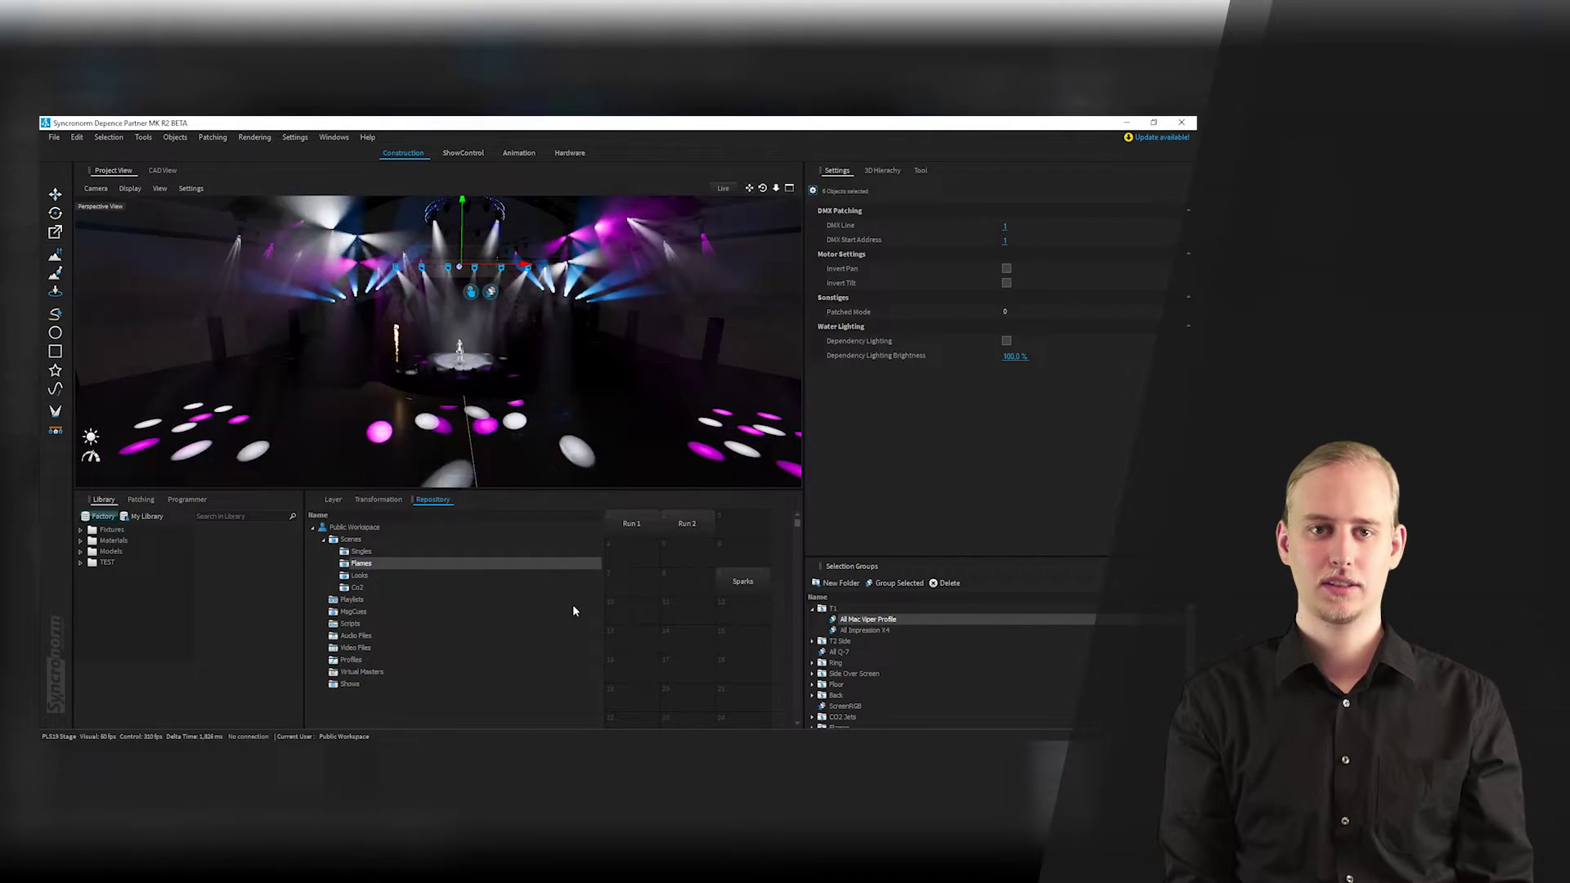
{"action": "left_click", "coordinate": [743, 581]}
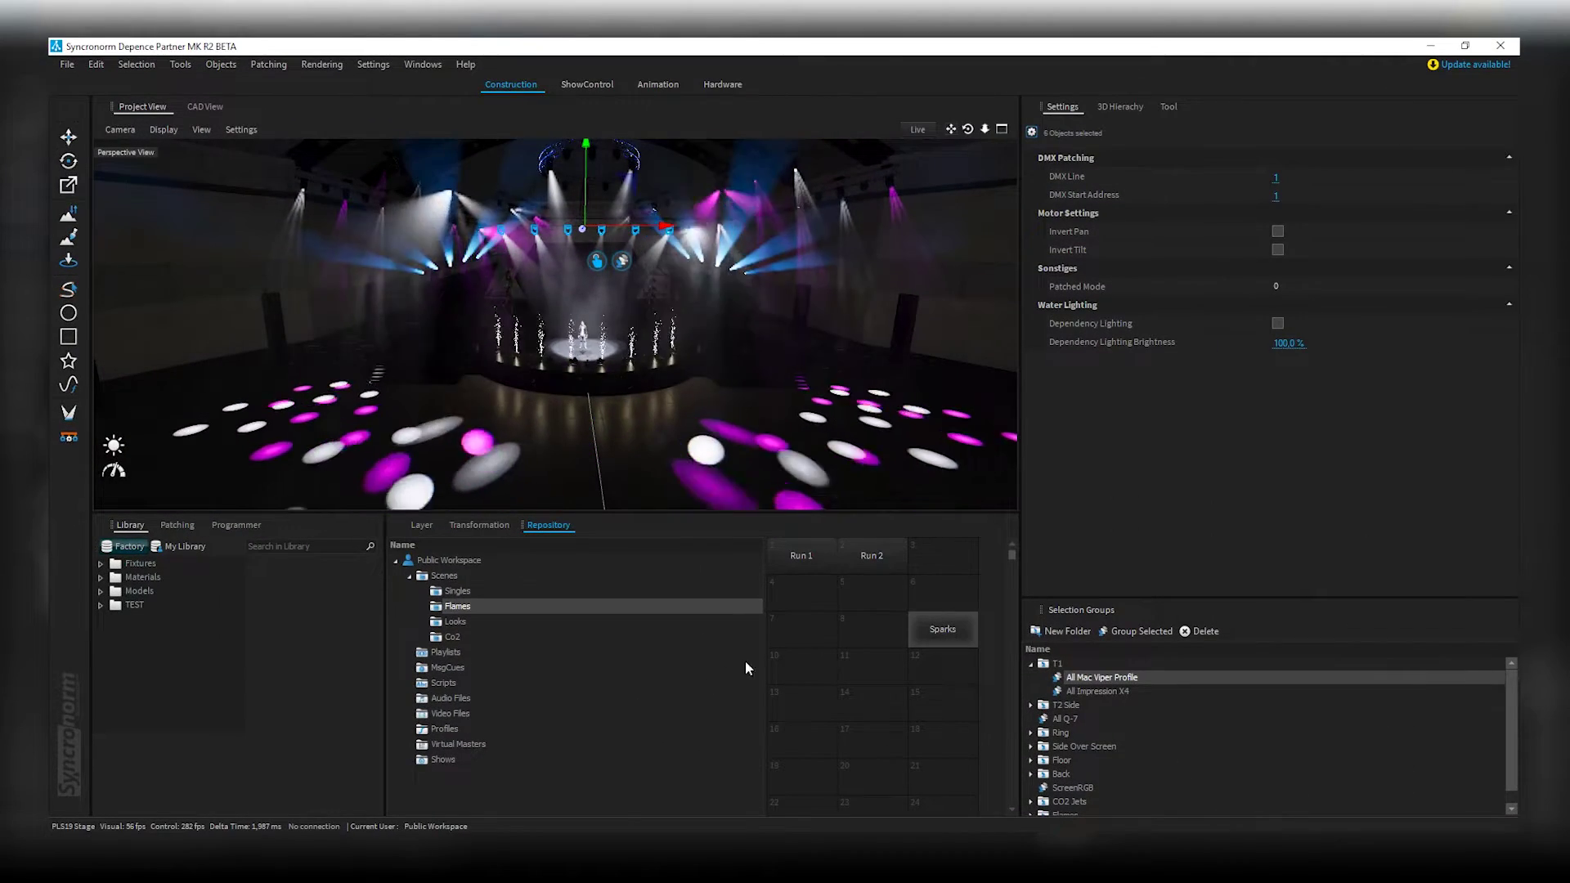
{"action": "left_click", "coordinate": [666, 374]}
{"action": "scroll", "coordinate": [665, 376], "scroll_direction": "up", "scroll_amount": 5}
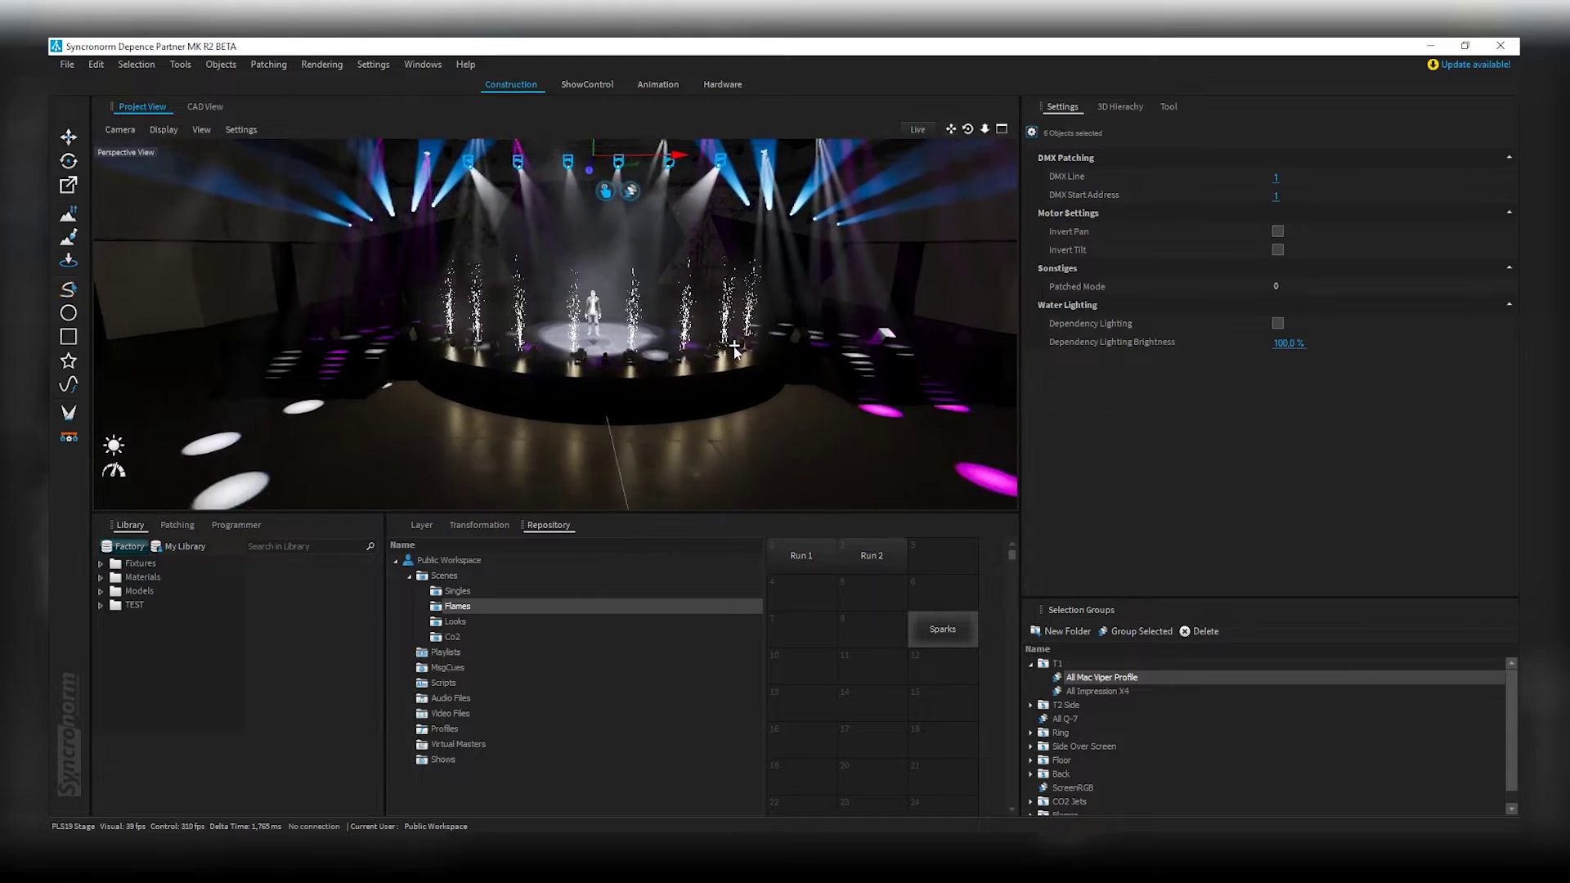
{"action": "scroll", "coordinate": [761, 381], "scroll_direction": "down", "scroll_amount": 5}
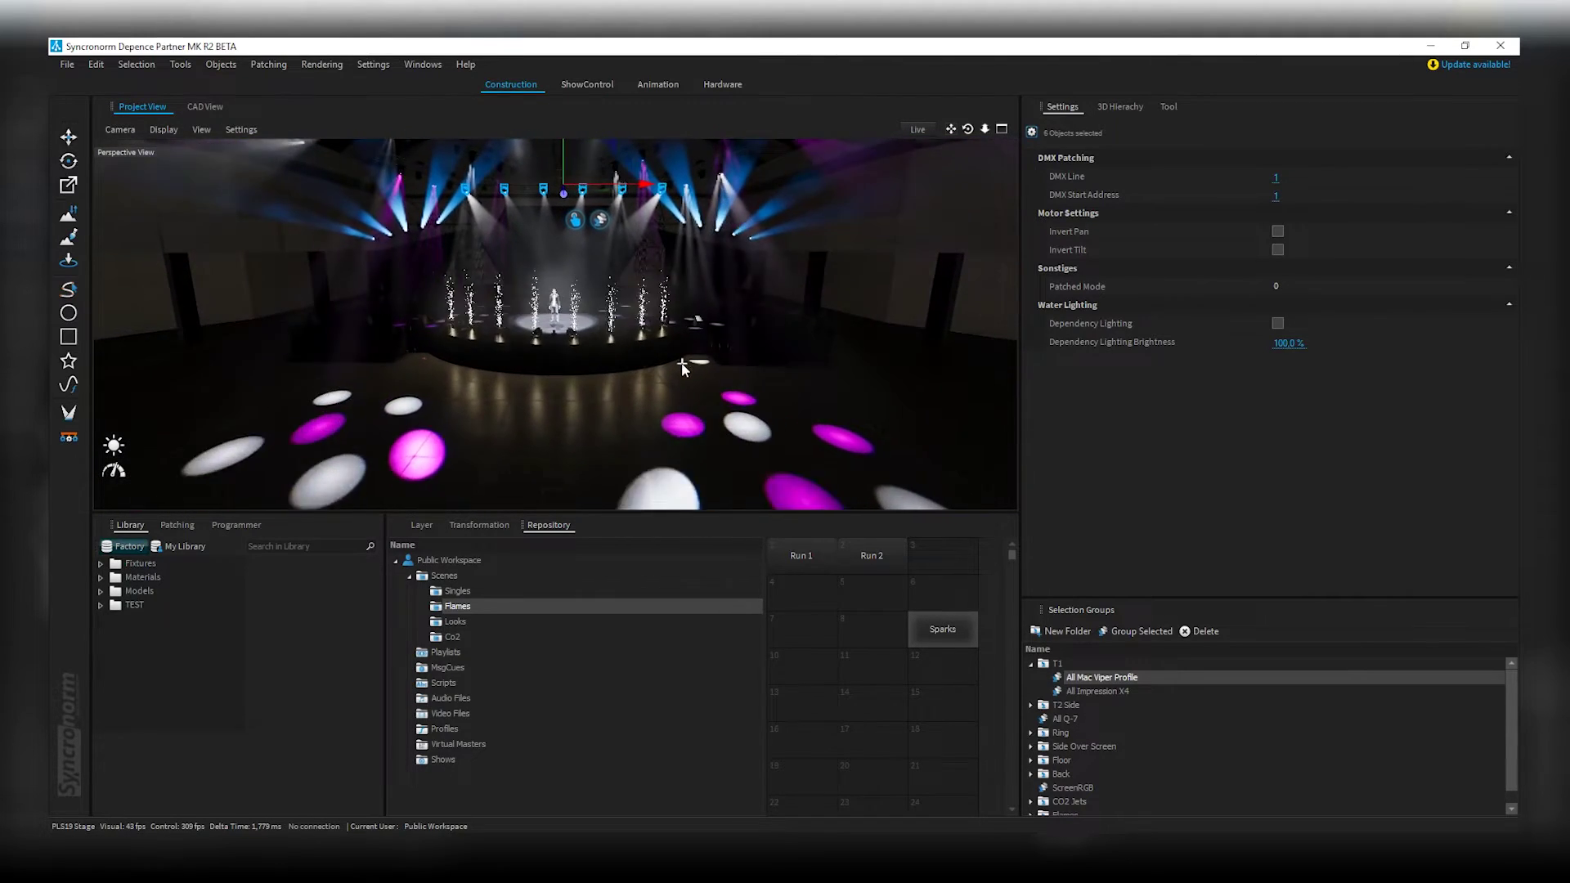
{"action": "left_click", "coordinate": [941, 630]}
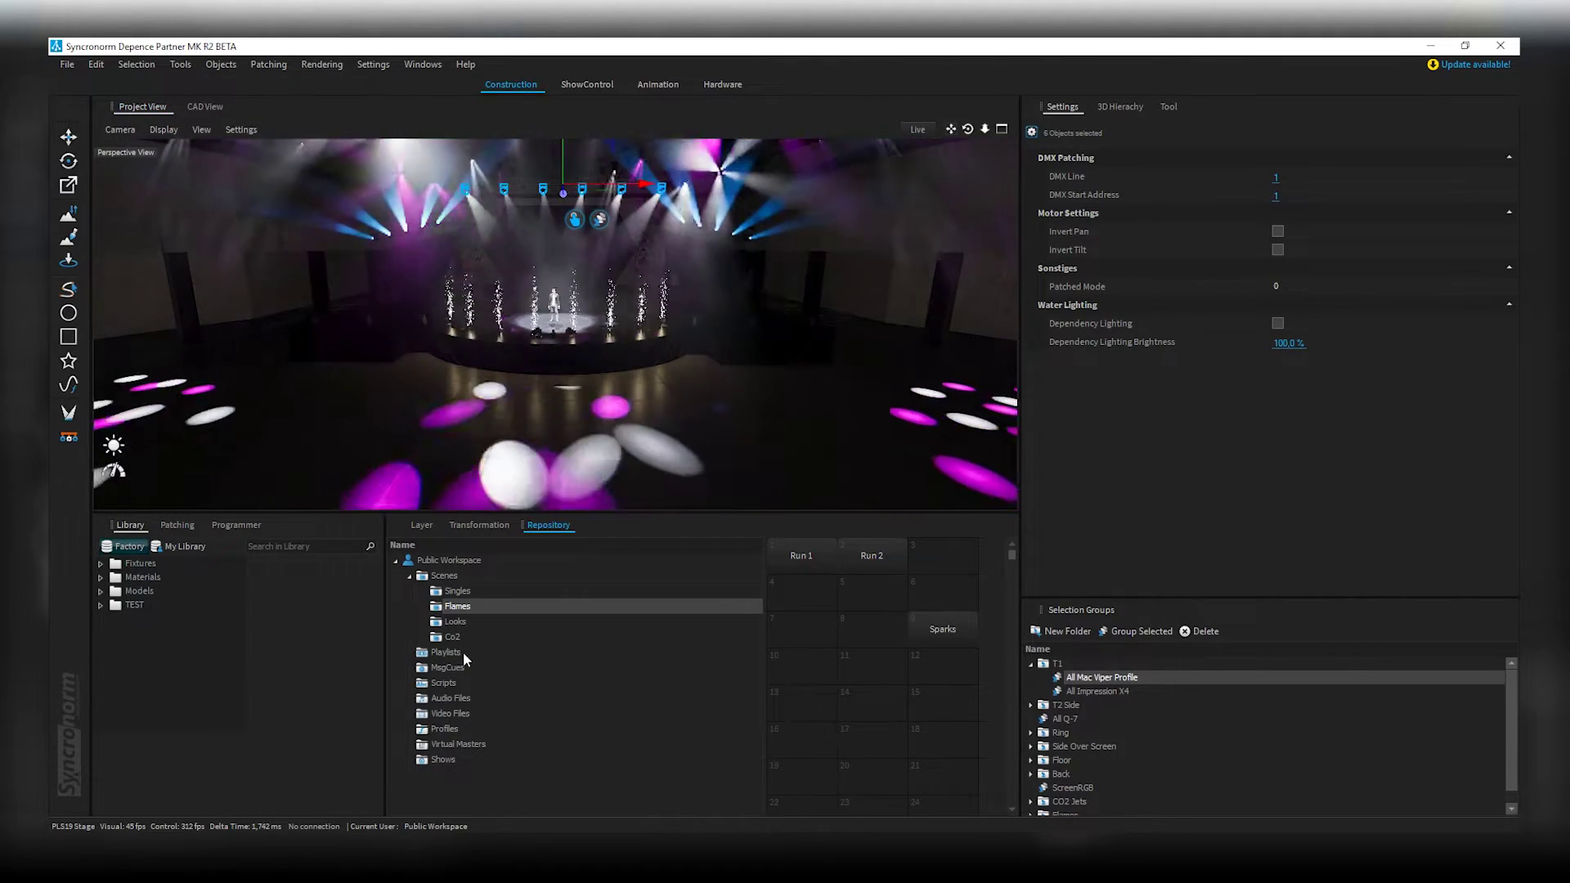
Activate Look 1 from the Looks folder and view the stage head-on
{"action": "left_click", "coordinate": [454, 621]}
{"action": "left_click", "coordinate": [813, 554]}
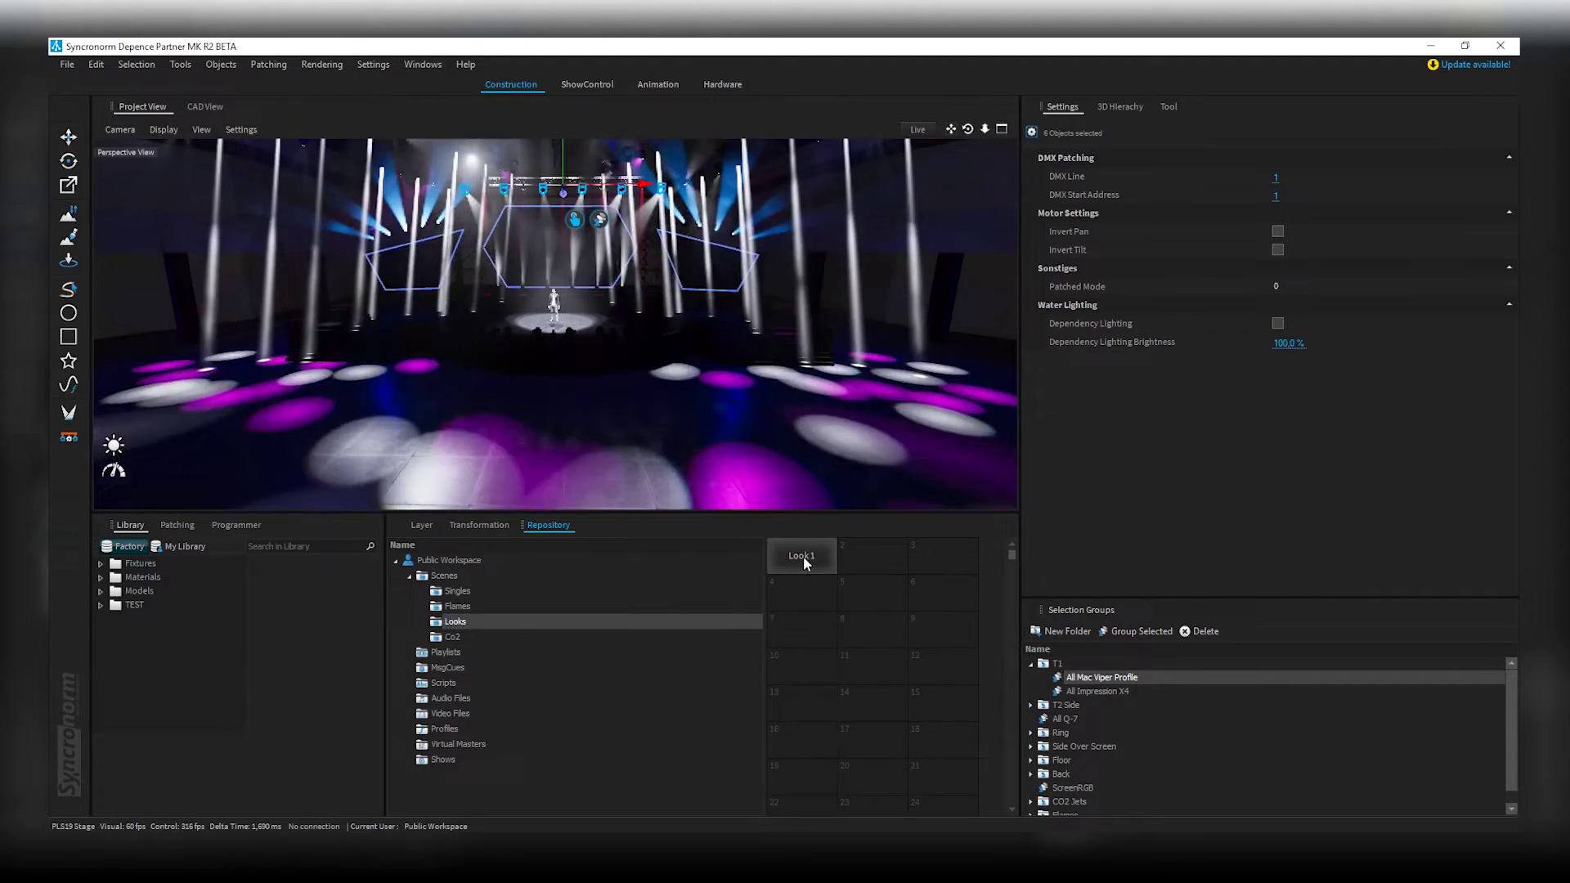
{"action": "scroll", "coordinate": [589, 344], "scroll_direction": "down", "scroll_amount": 2}
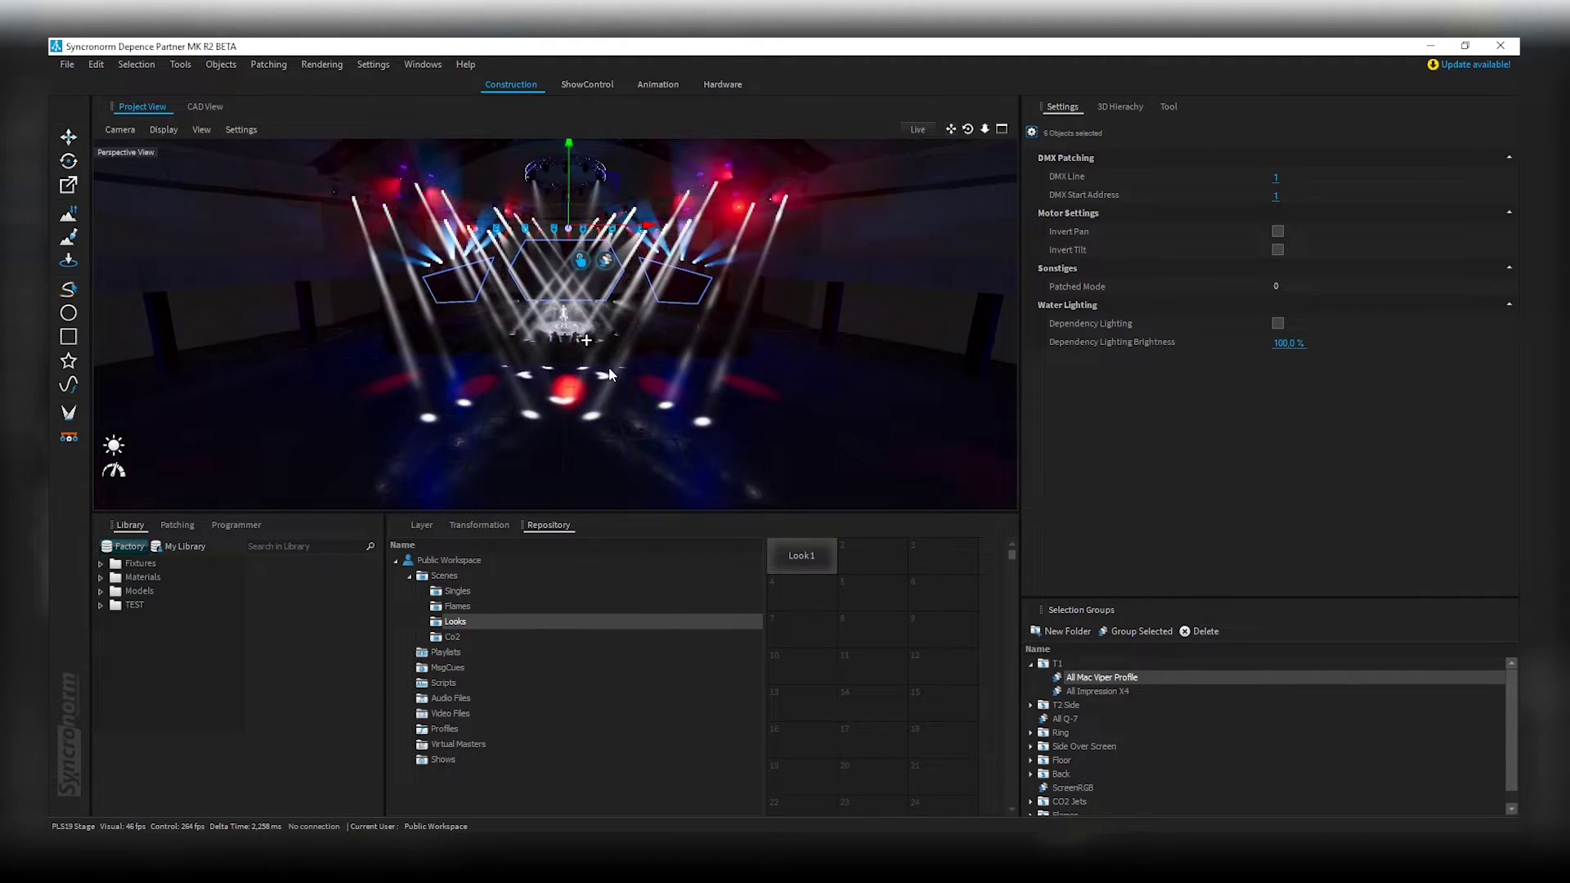
{"action": "right_click_drag", "start_coordinate": [609, 375], "coordinate": [610, 345]}
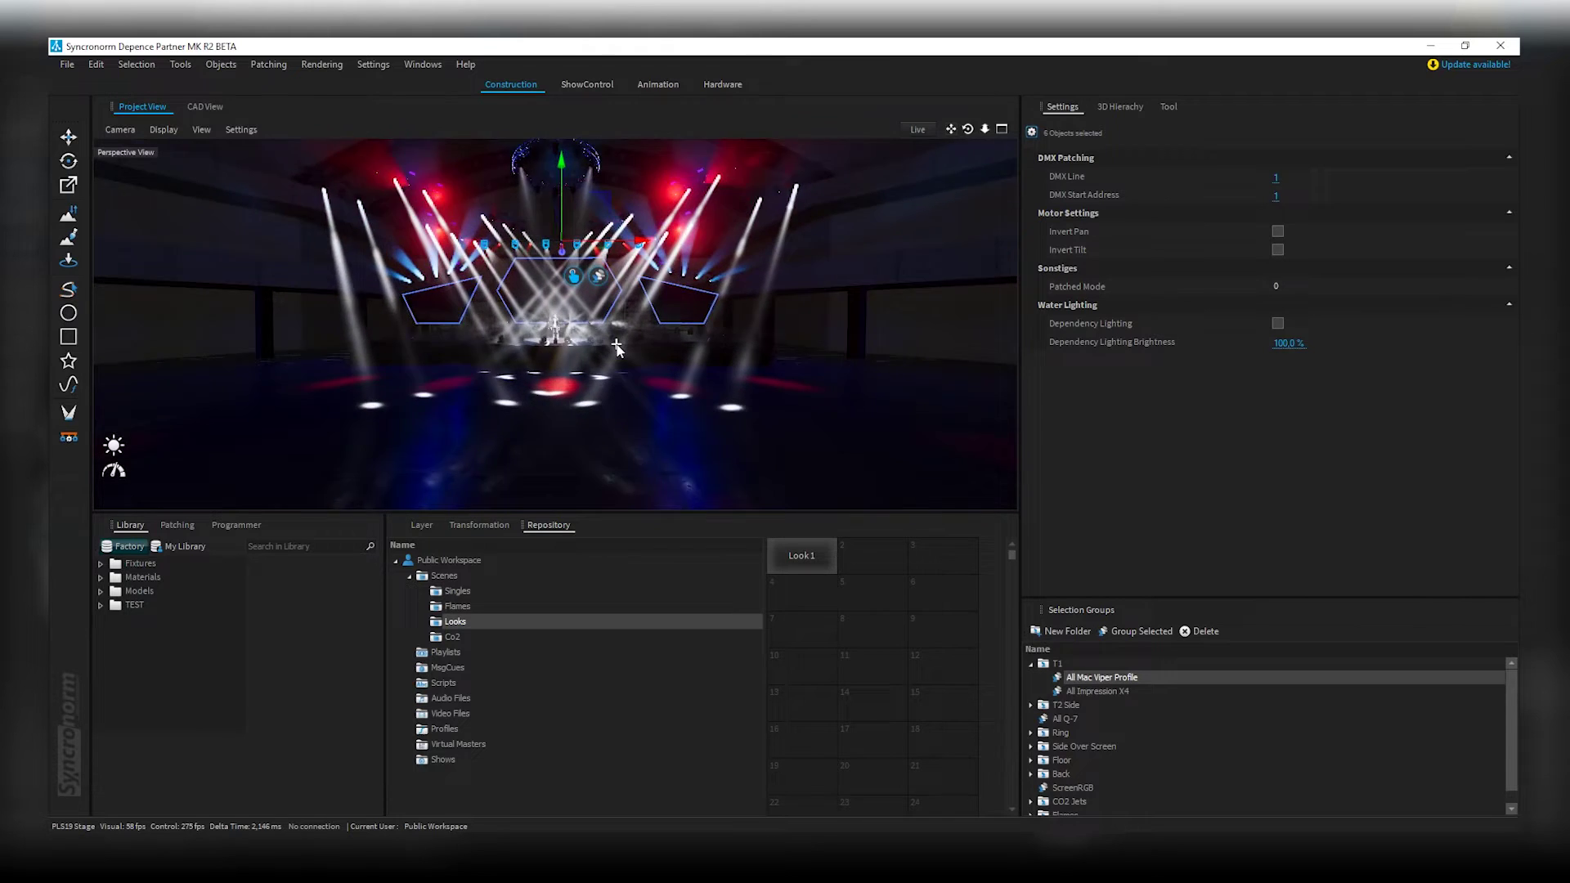
{"action": "scroll", "coordinate": [567, 347], "scroll_direction": "up", "scroll_amount": 2}
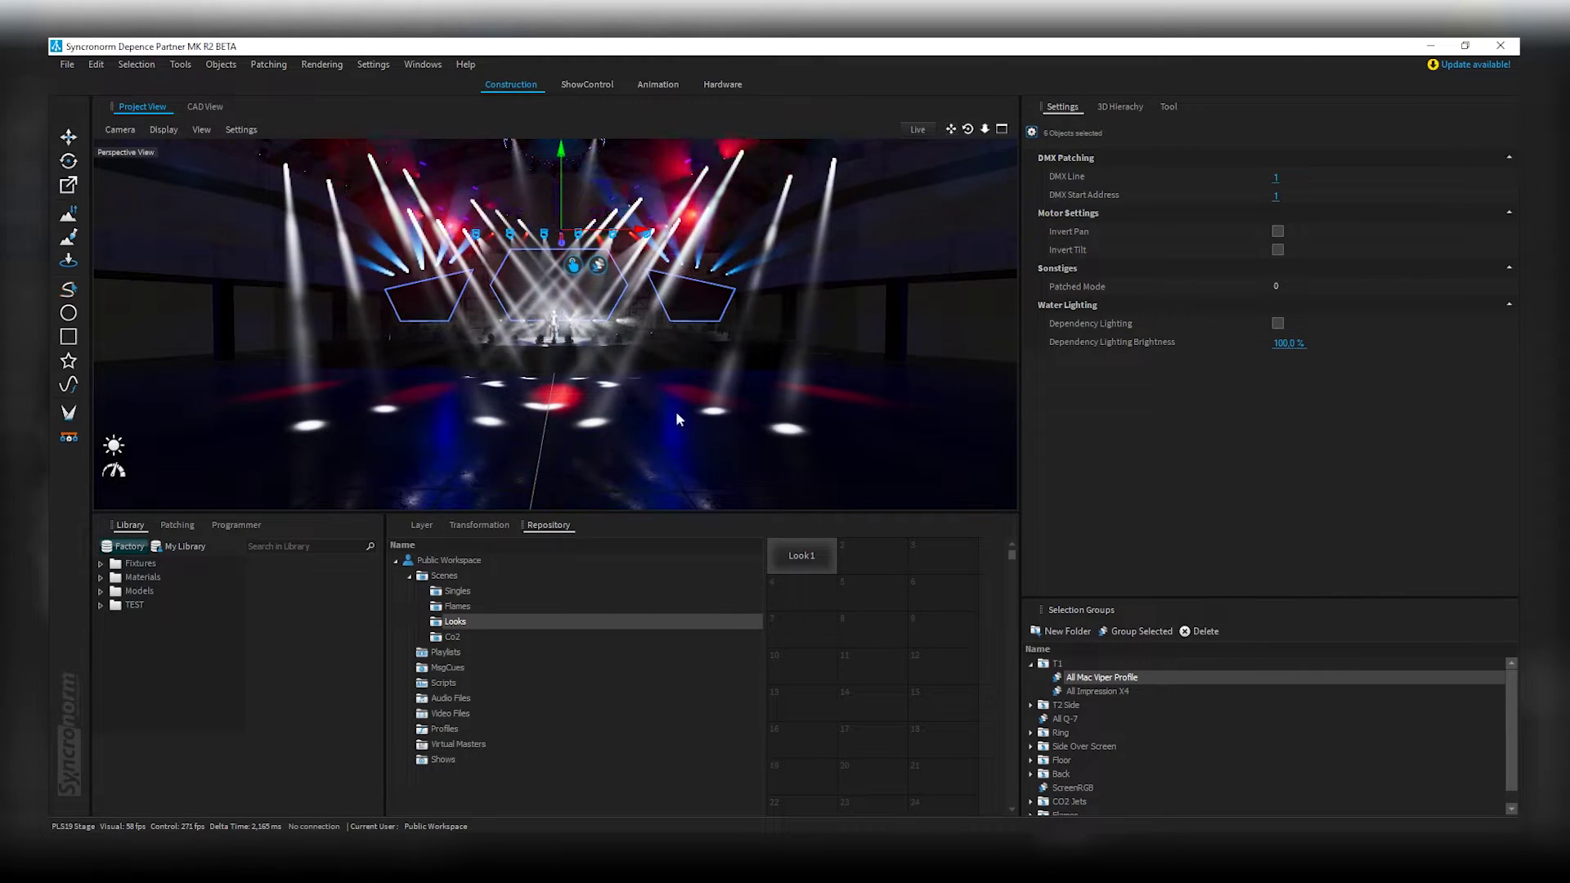
Browse the Scenes, Scripts, Video Files and Audio Files folders, then select the Demo show under Shows
{"action": "left_click", "coordinate": [442, 577]}
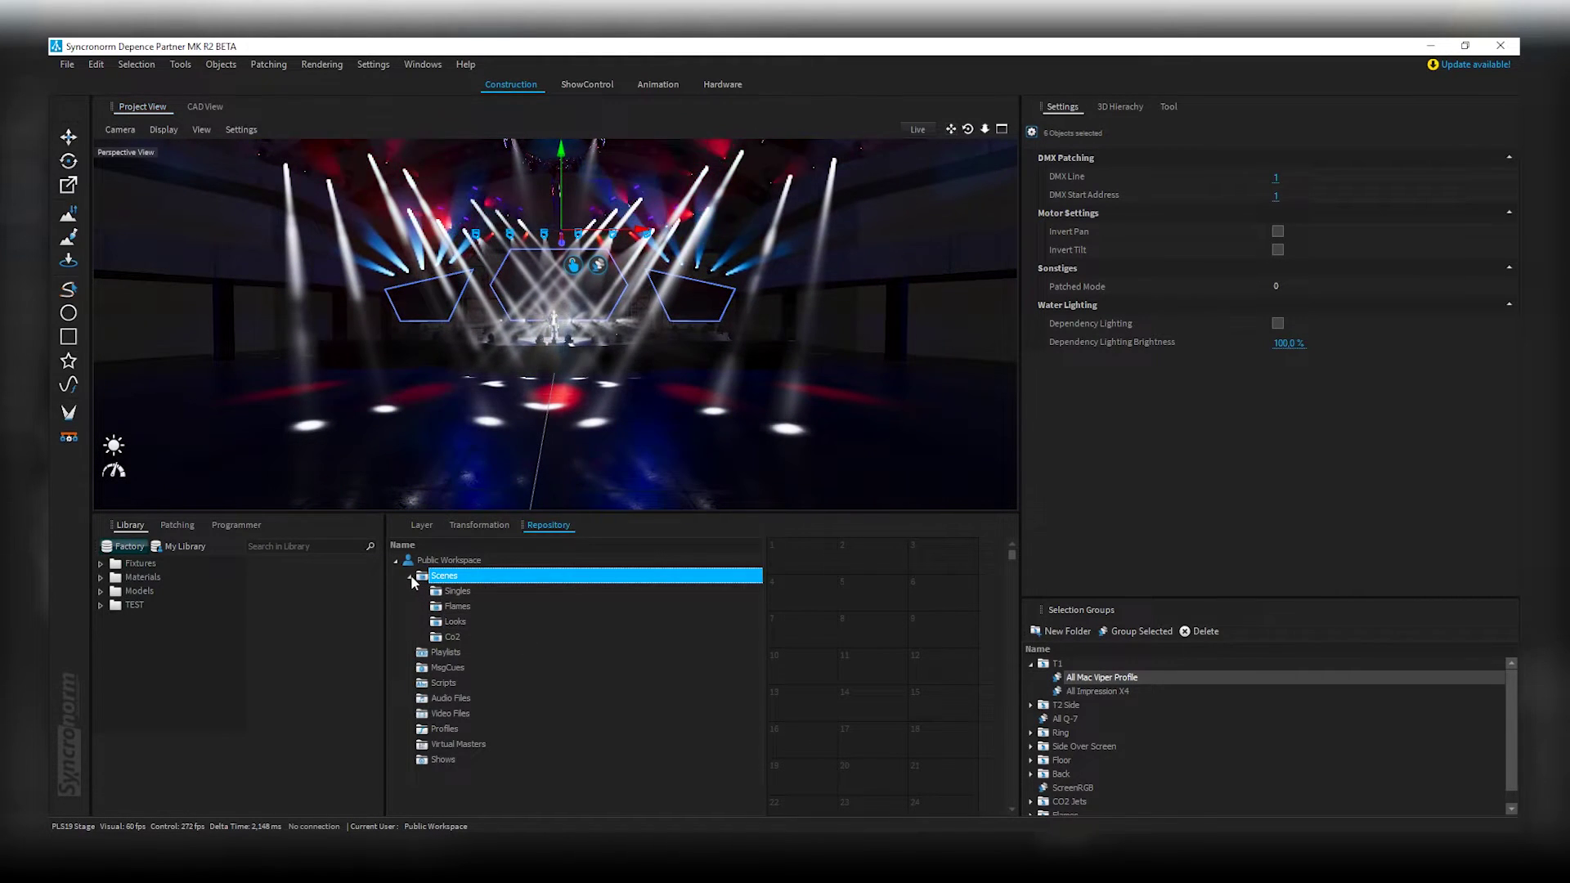
{"action": "left_click", "coordinate": [409, 577]}
{"action": "left_click", "coordinate": [441, 622]}
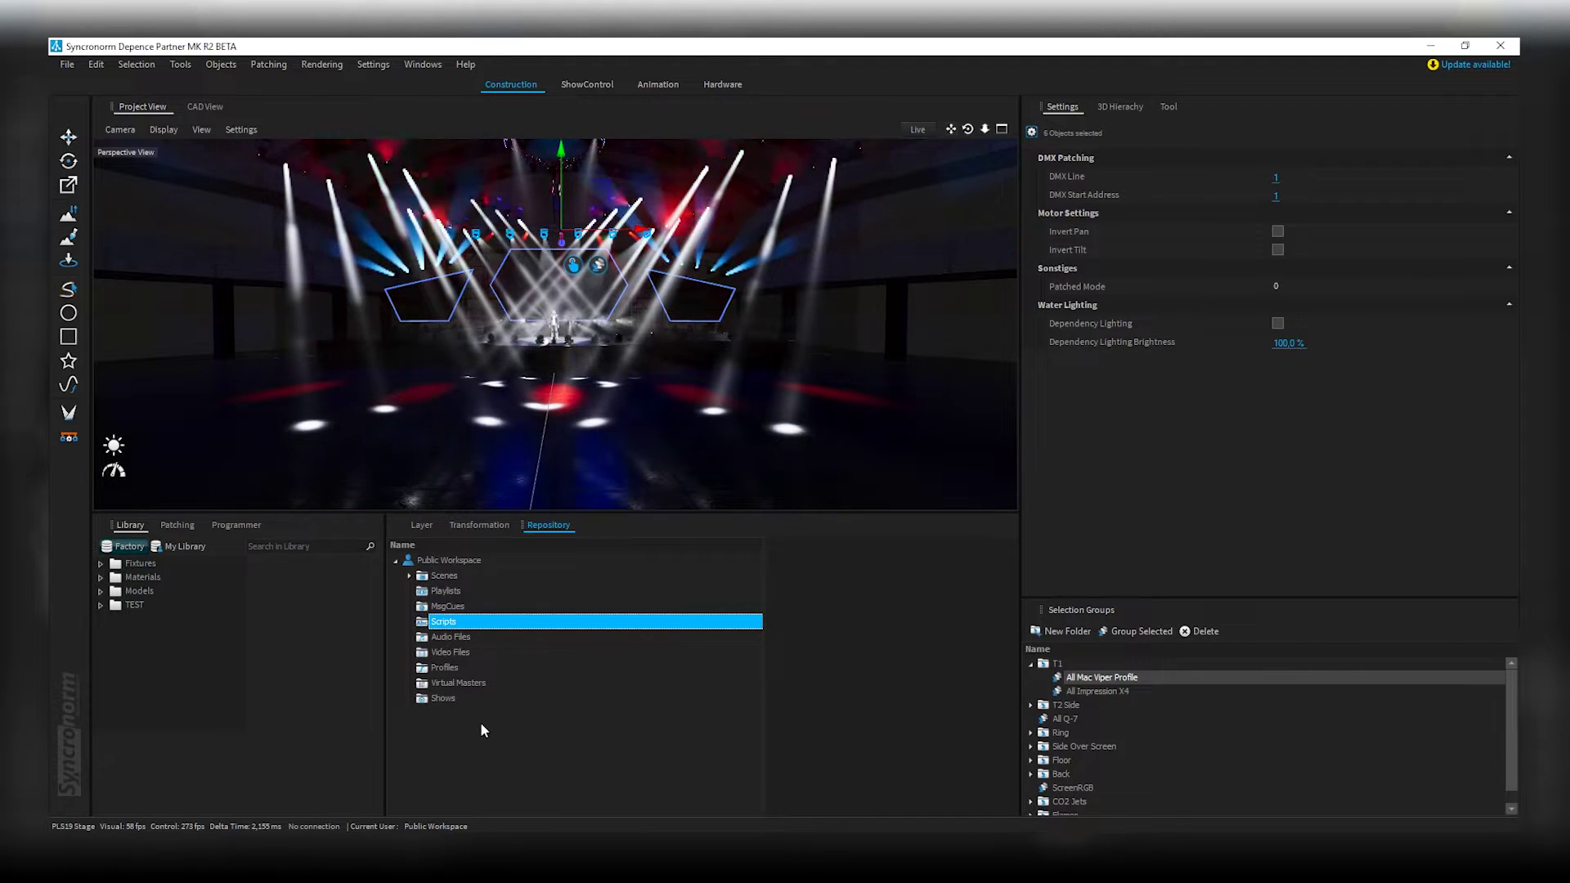
{"action": "left_click", "coordinate": [451, 652]}
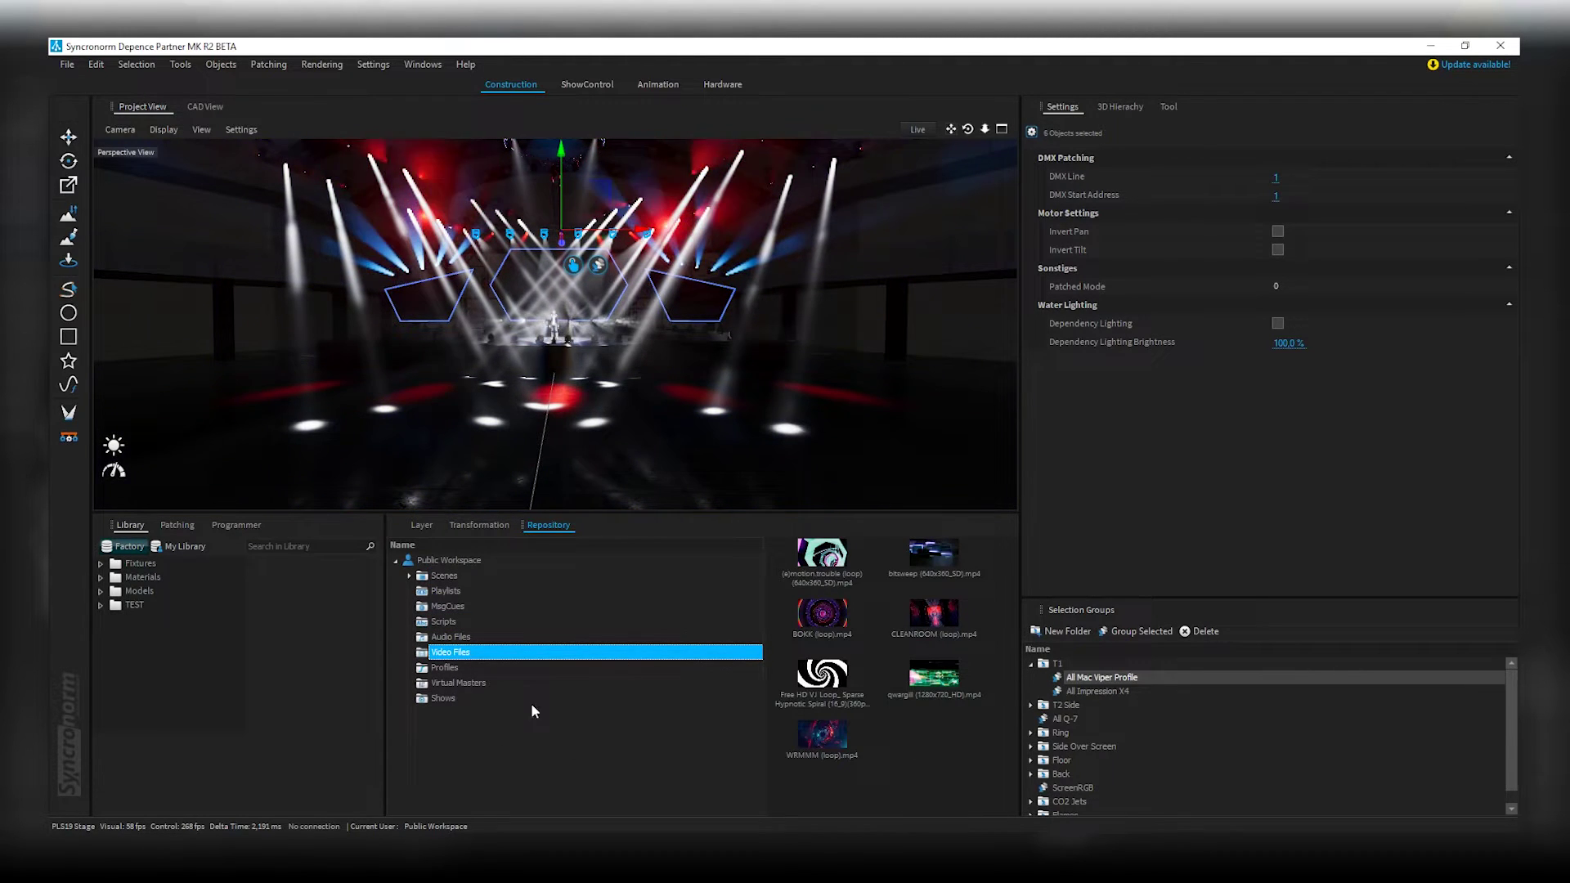
{"action": "left_click", "coordinate": [446, 638]}
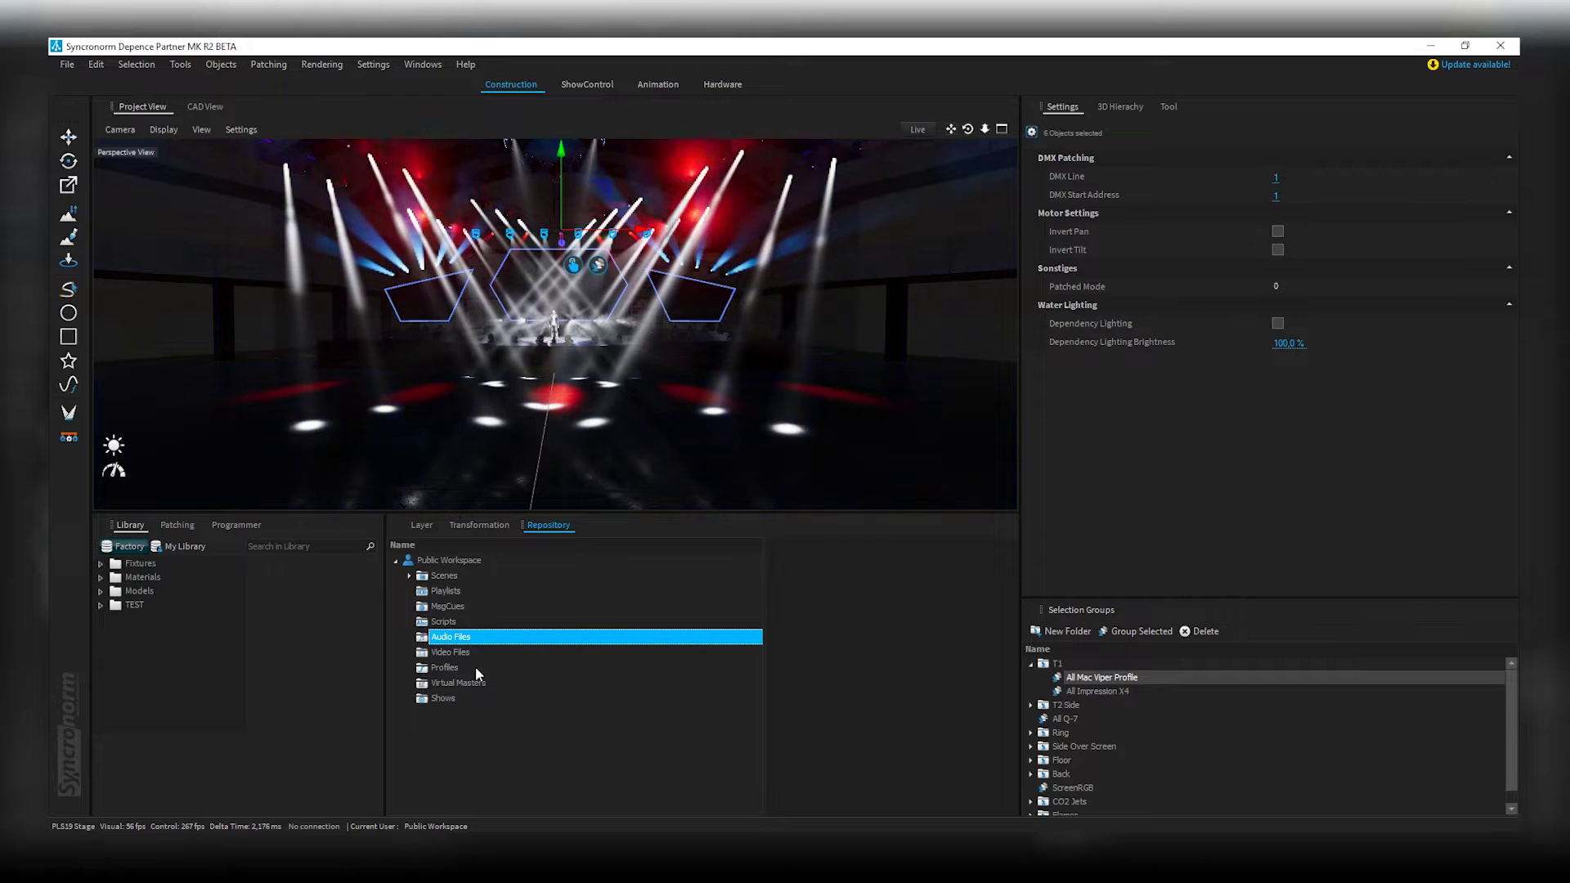
{"action": "left_click", "coordinate": [447, 699]}
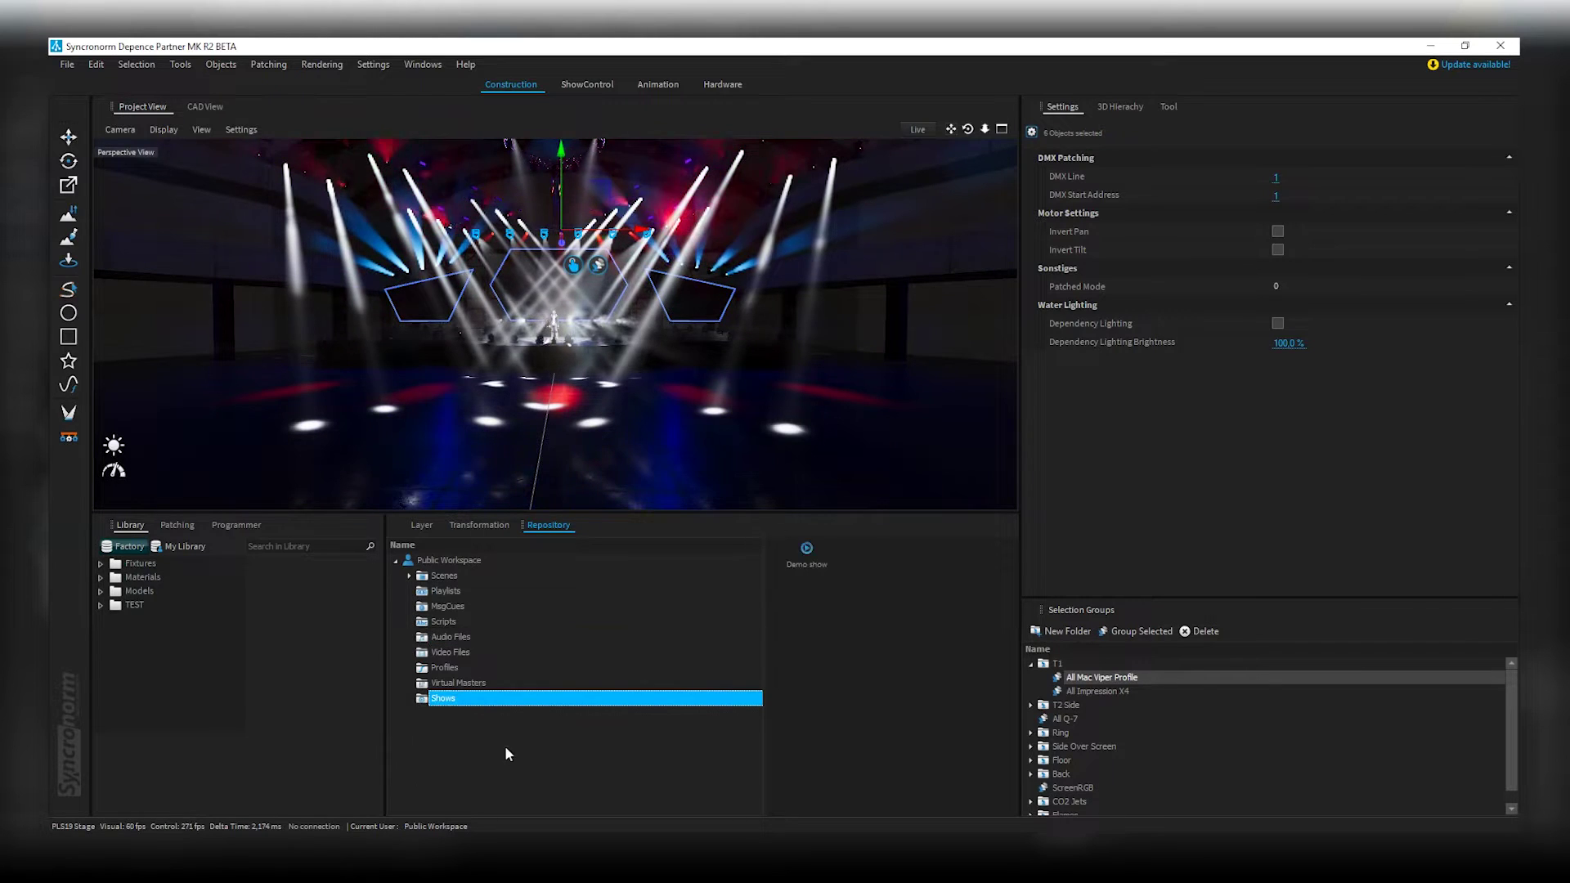
{"action": "left_click", "coordinate": [810, 570]}
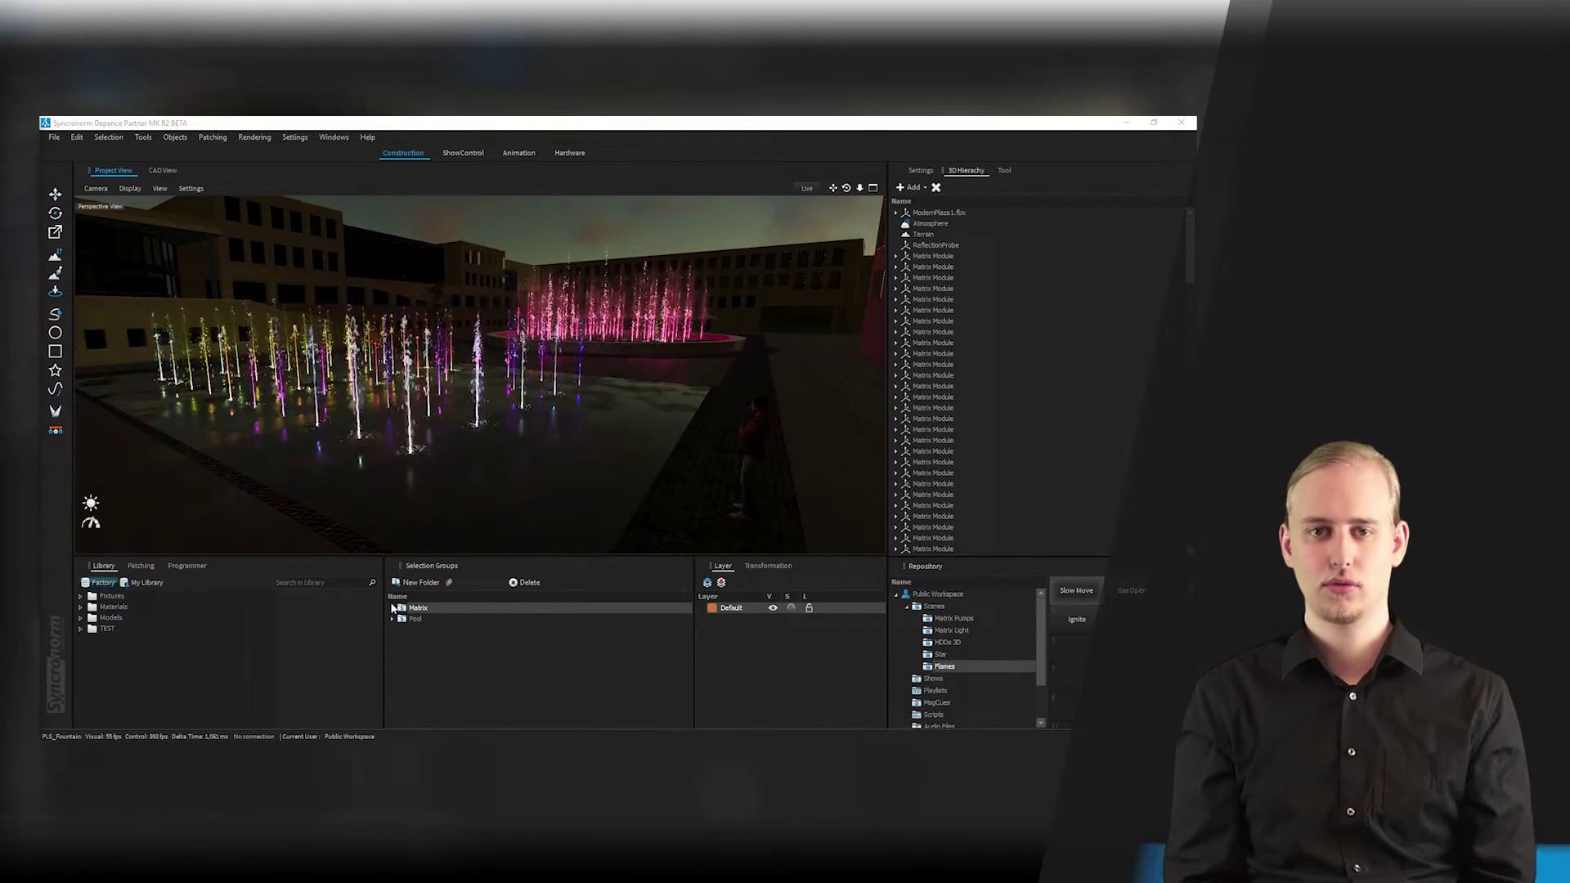
Expand the Matrix selection group, select its Varionaut fountains, then collapse it again
{"action": "double_click", "coordinate": [418, 607]}
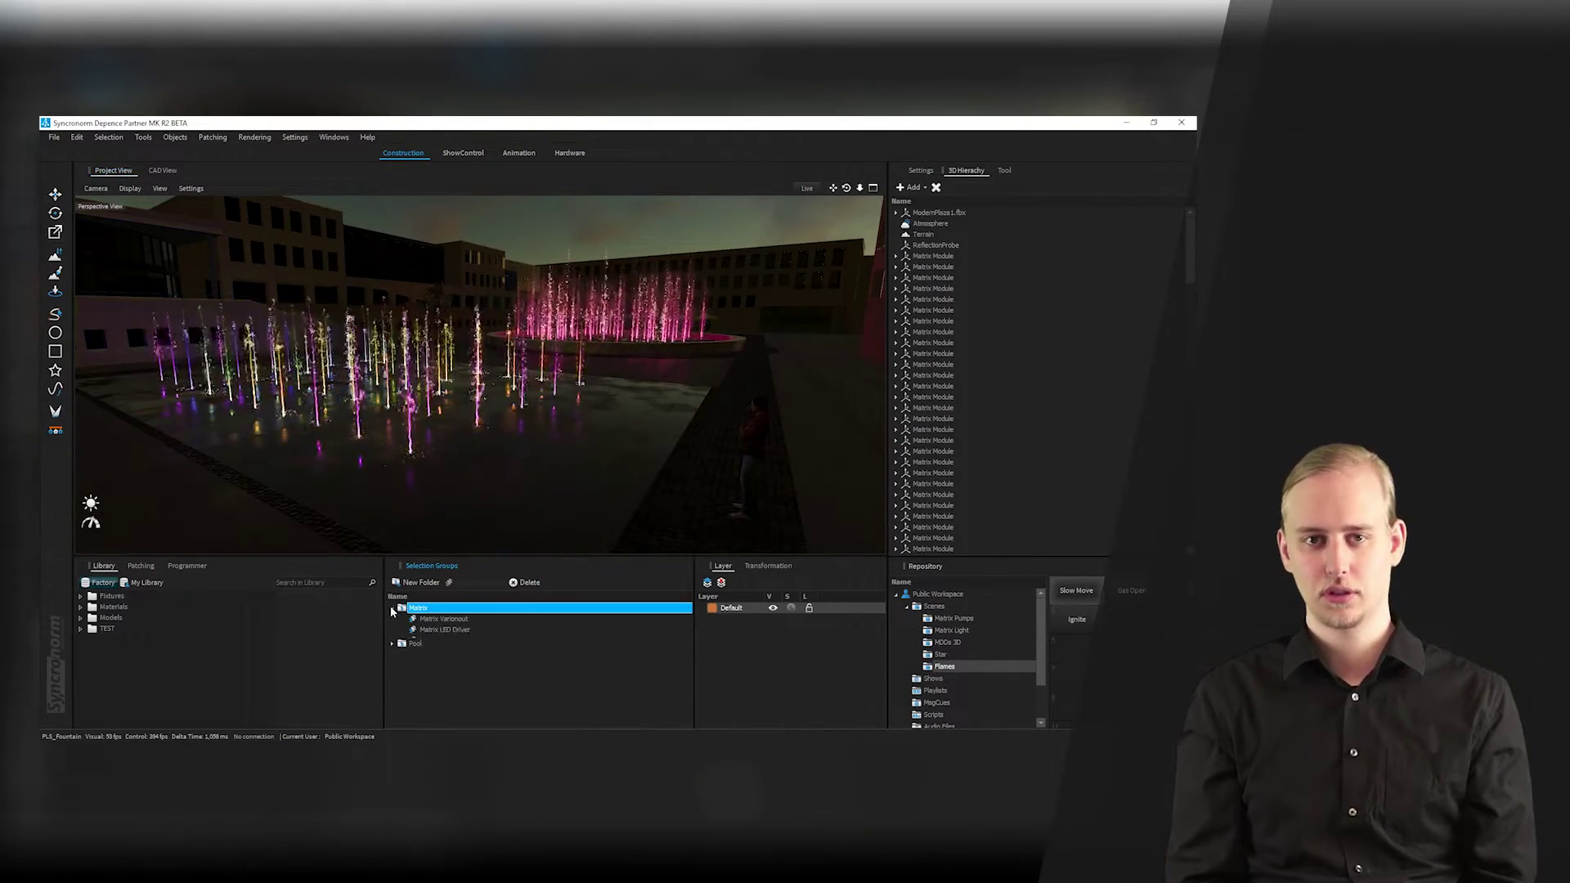
{"action": "left_click", "coordinate": [443, 619]}
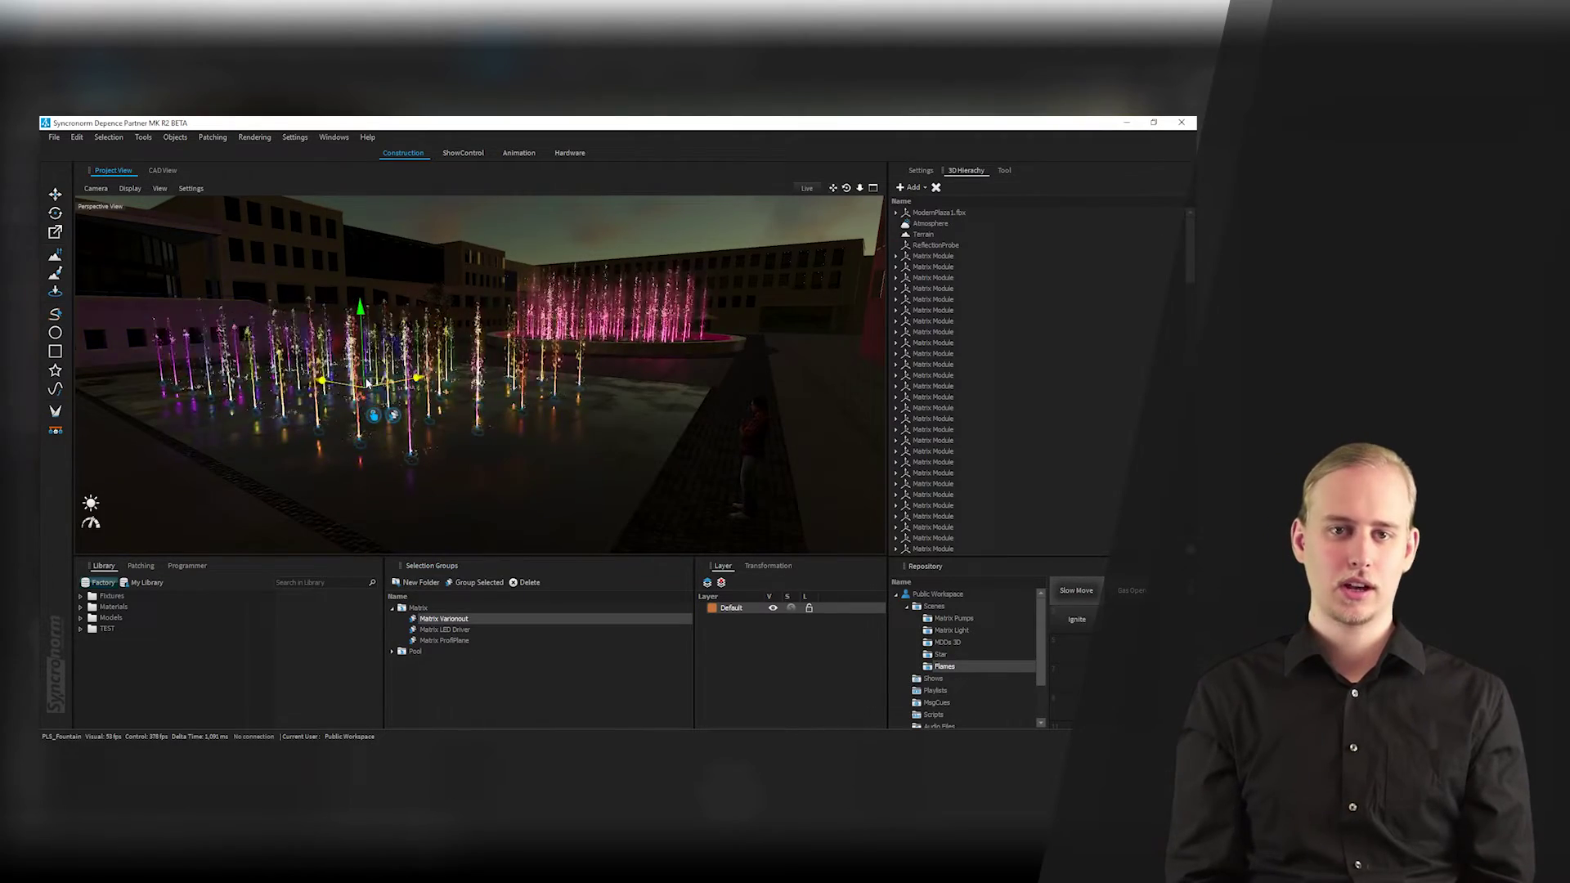
{"action": "double_click", "coordinate": [400, 607]}
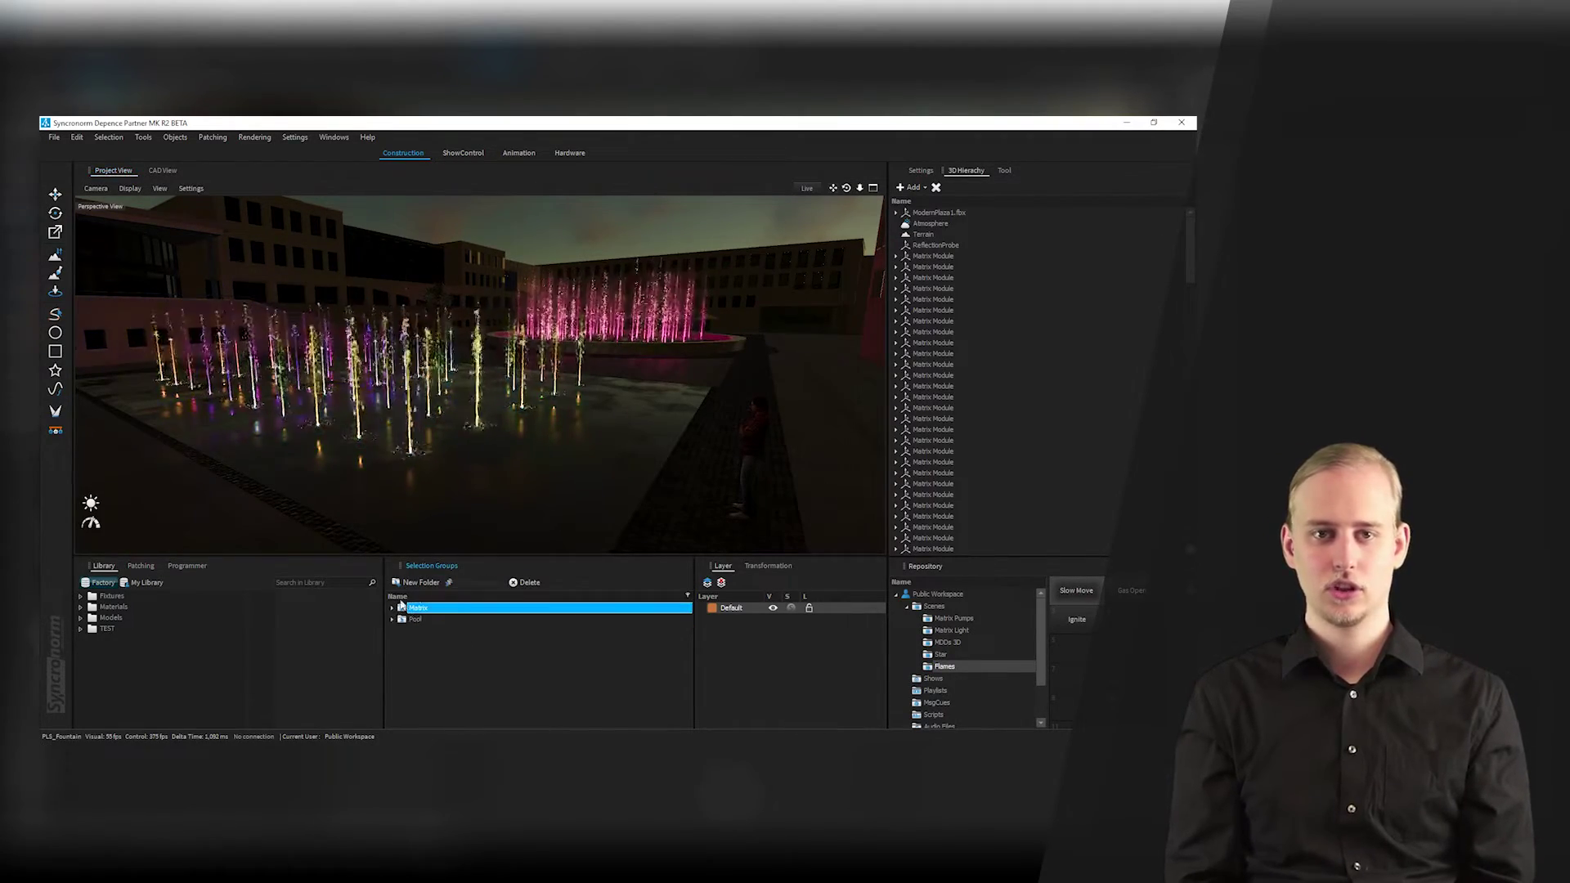
Expand Pool and its Star group, and select all Star Varionaut 150 DMX 02 fountains
{"action": "double_click", "coordinate": [399, 619]}
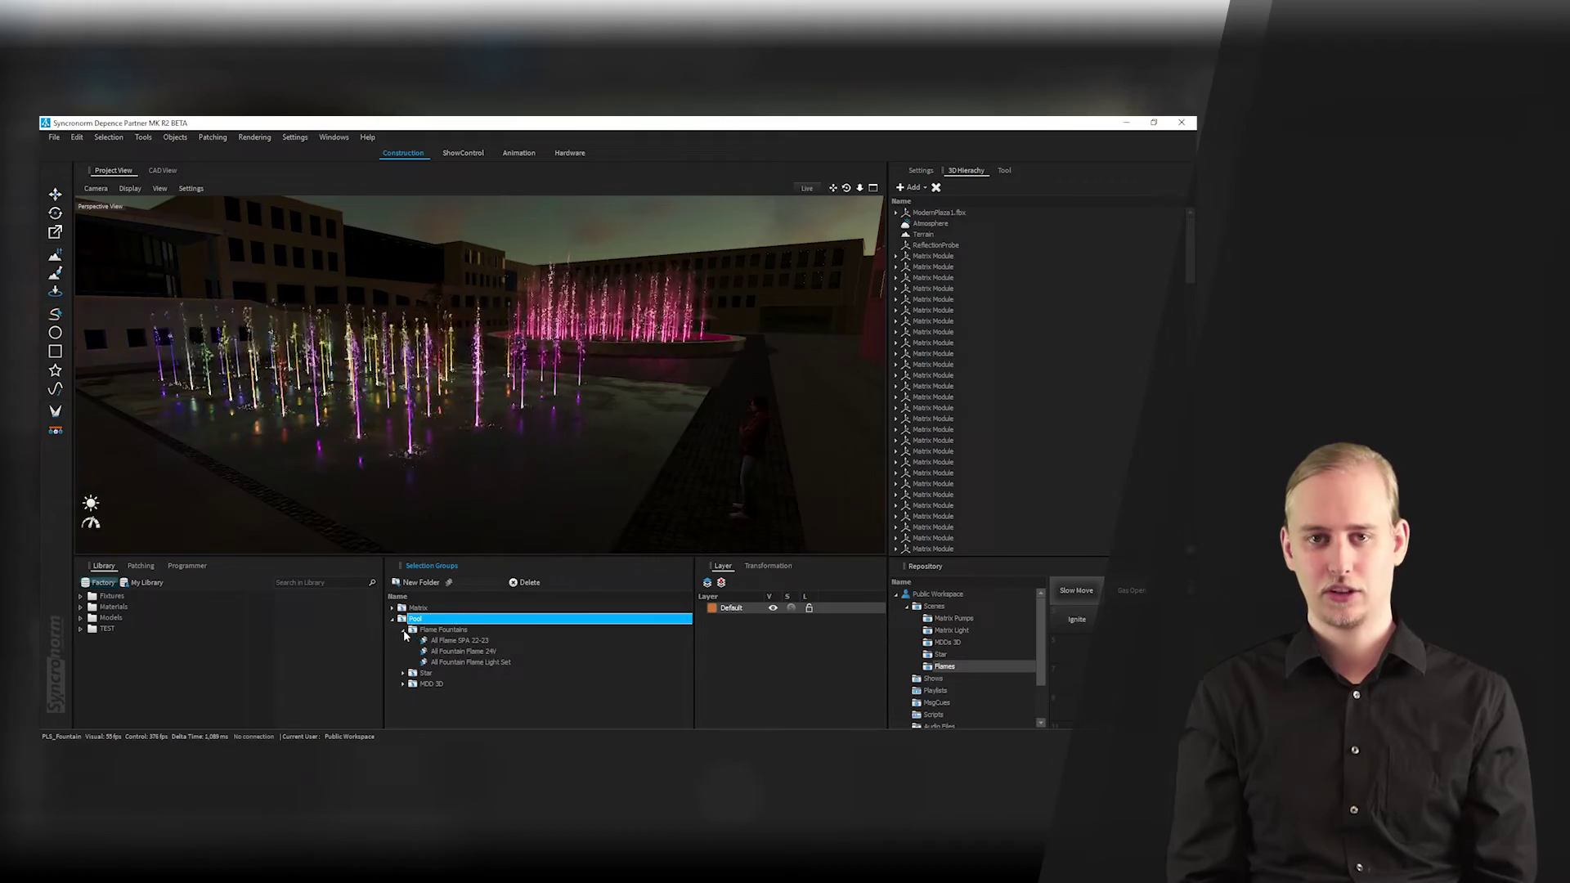
{"action": "left_click", "coordinate": [403, 629]}
{"action": "left_click", "coordinate": [401, 640]}
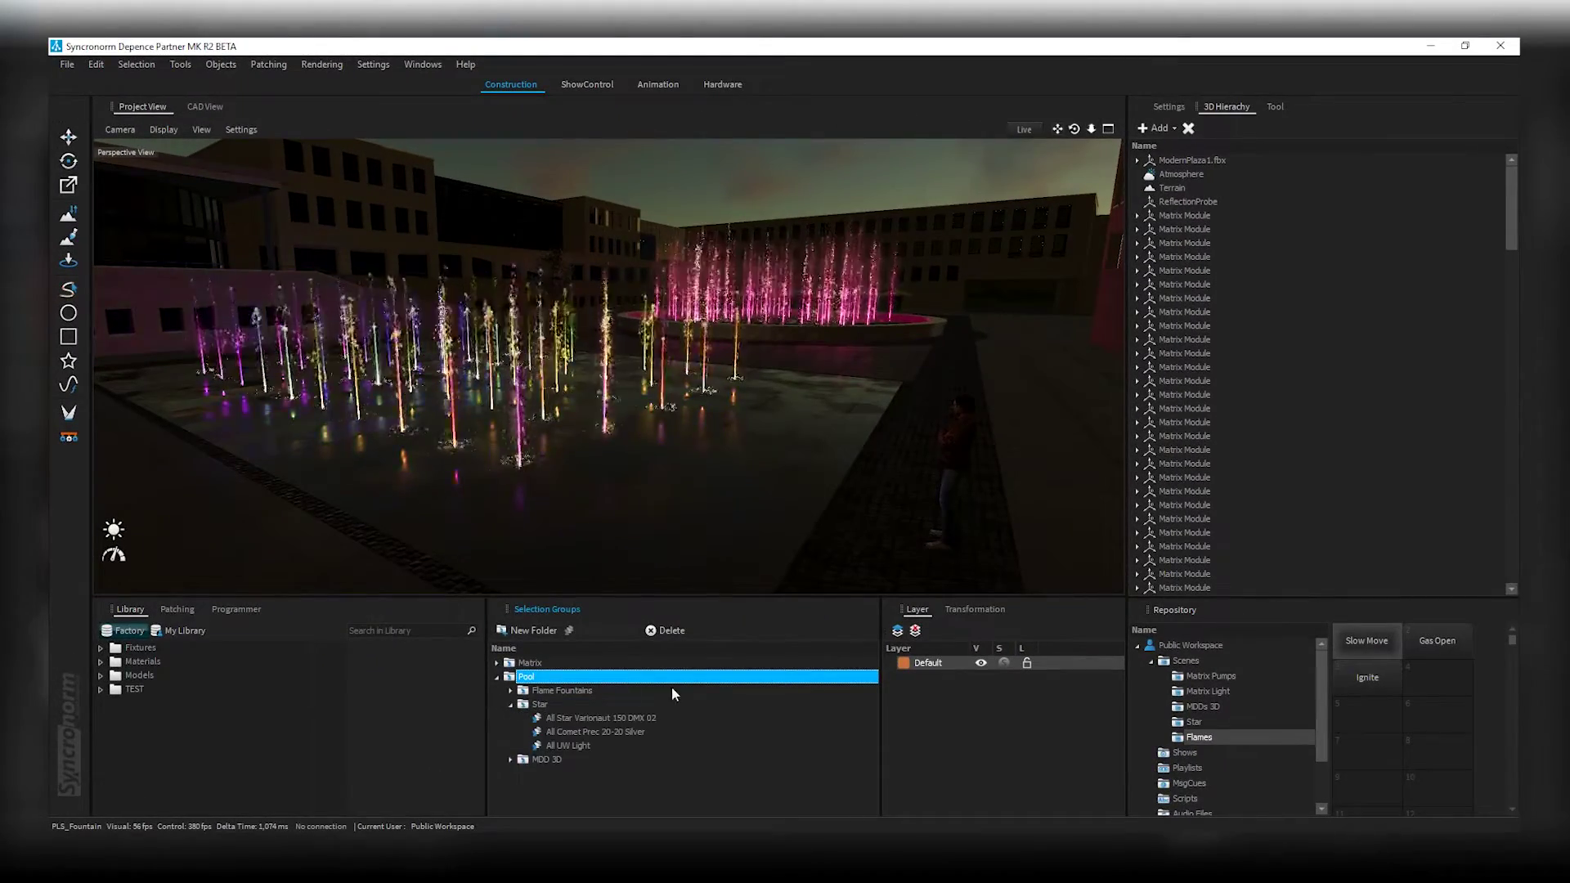
{"action": "left_click", "coordinate": [604, 718]}
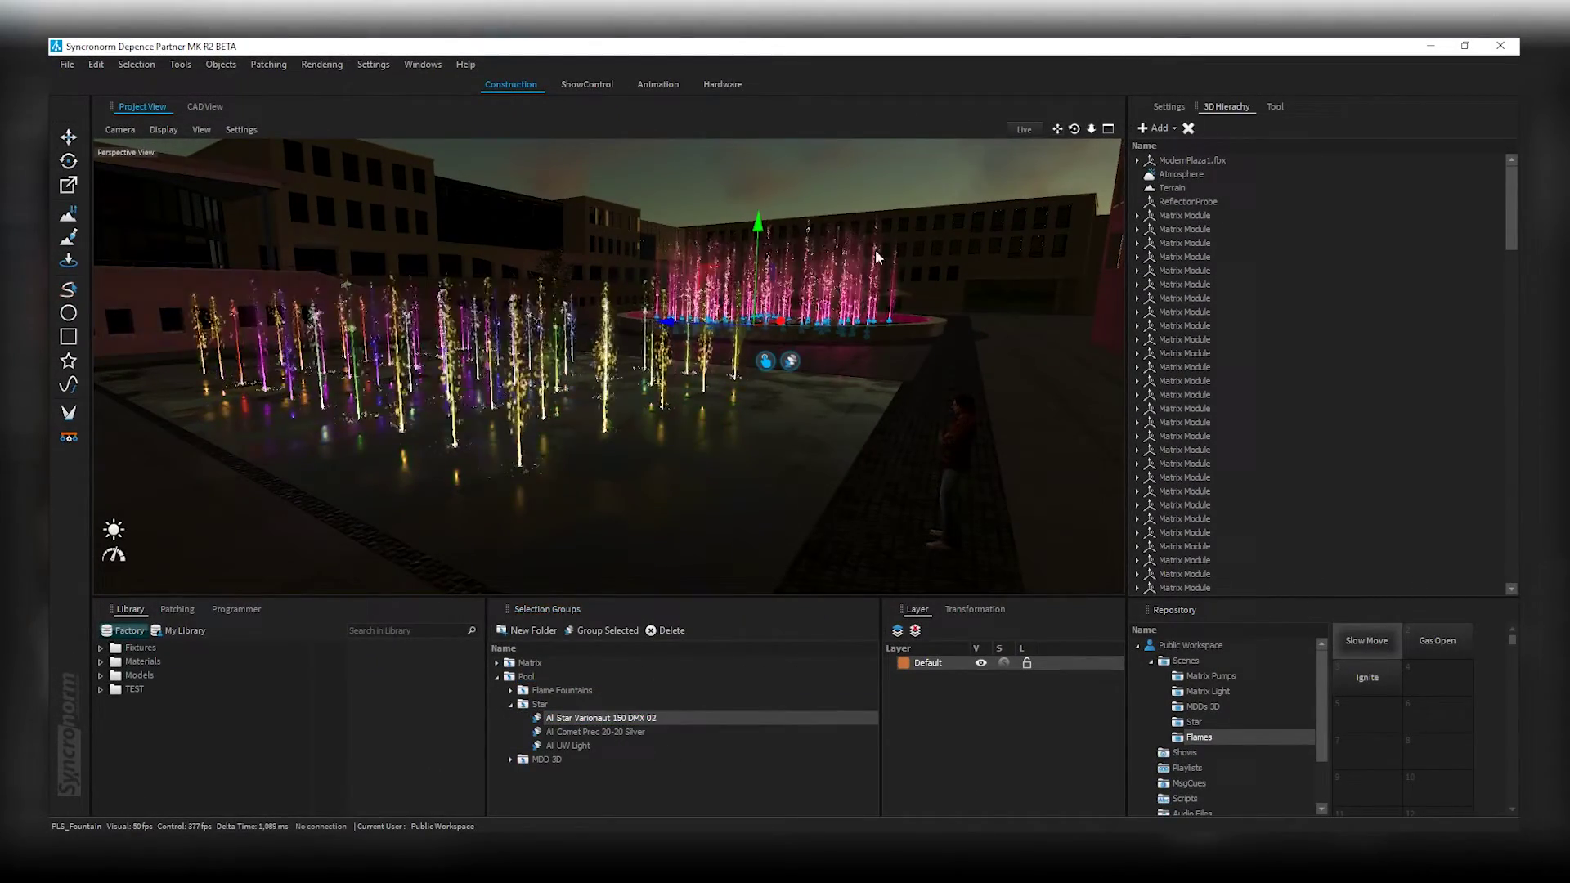
{"action": "left_click_drag", "start_coordinate": [643, 204], "coordinate": [989, 401]}
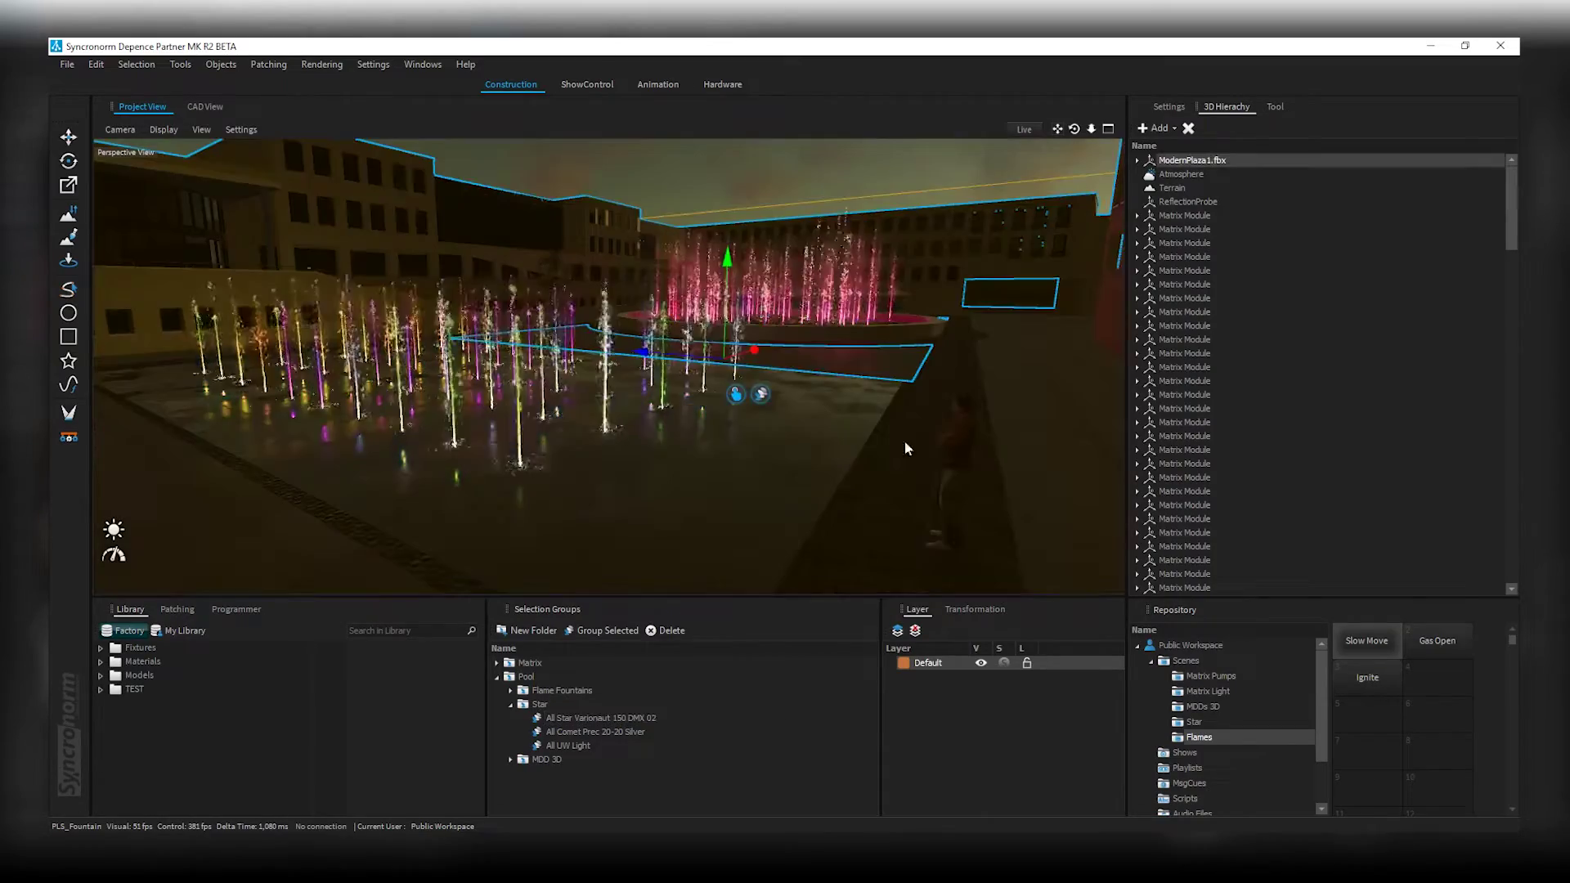
{"action": "left_click", "coordinate": [572, 718]}
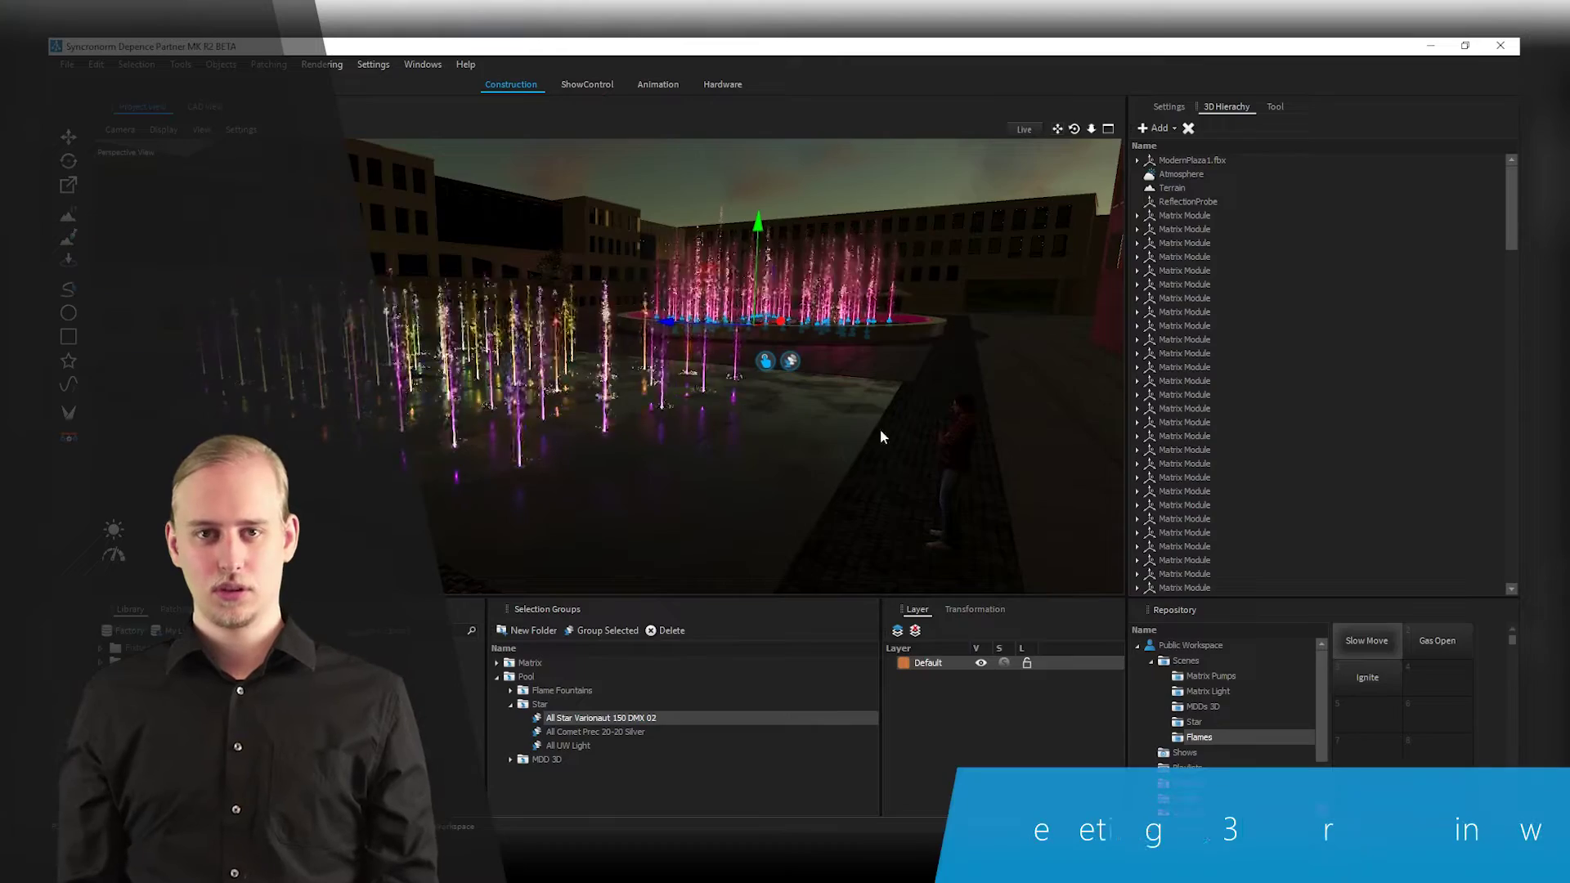
{"action": "left_click", "coordinate": [1166, 107]}
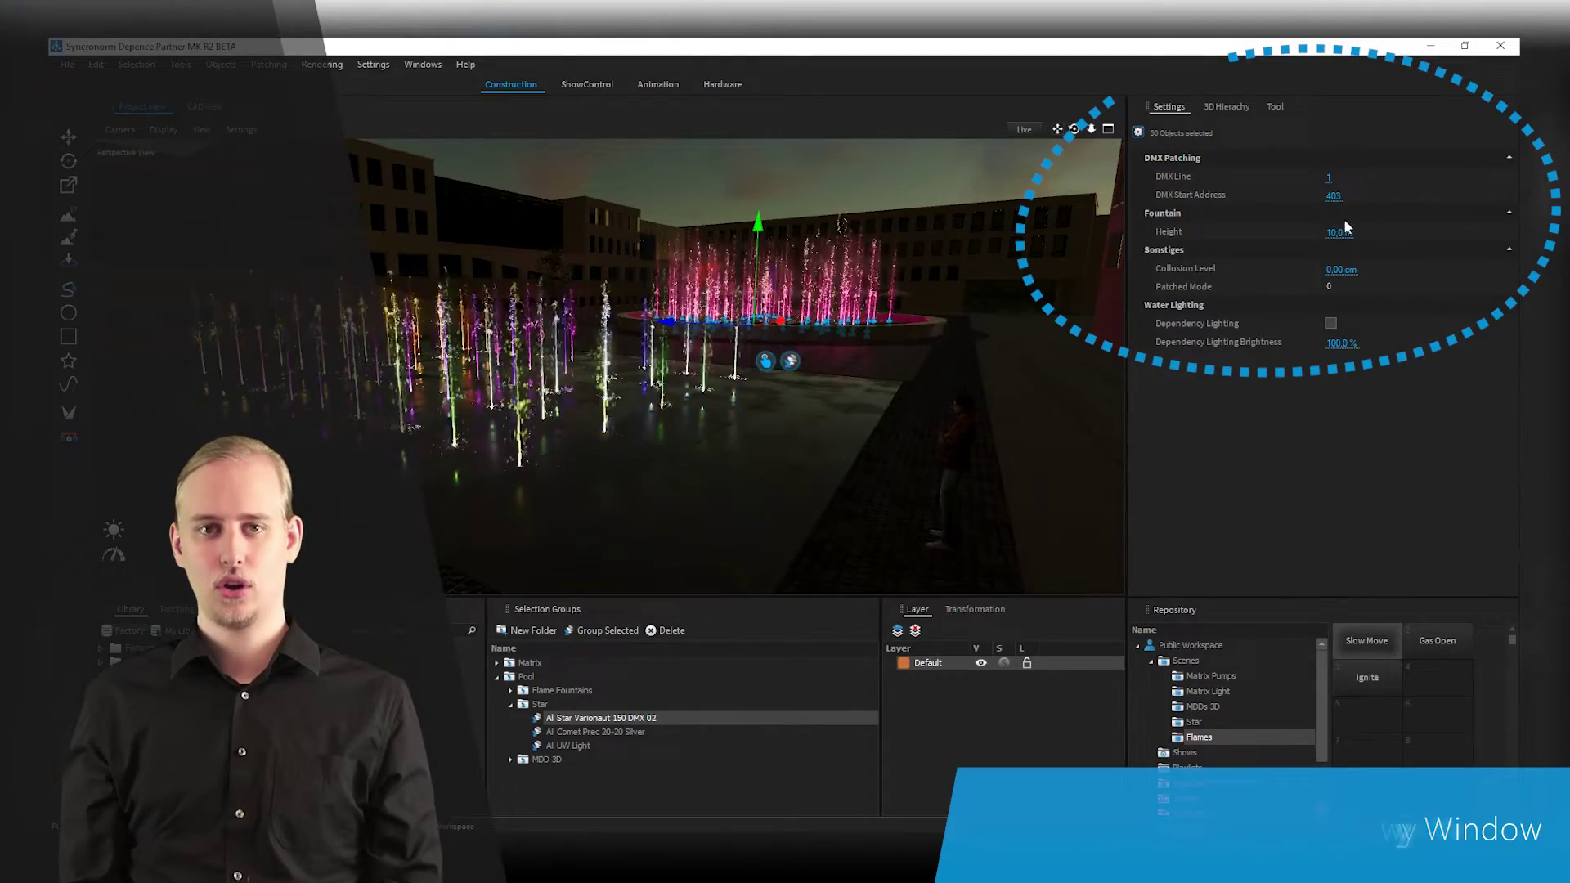
{"action": "left_click", "coordinate": [1224, 107]}
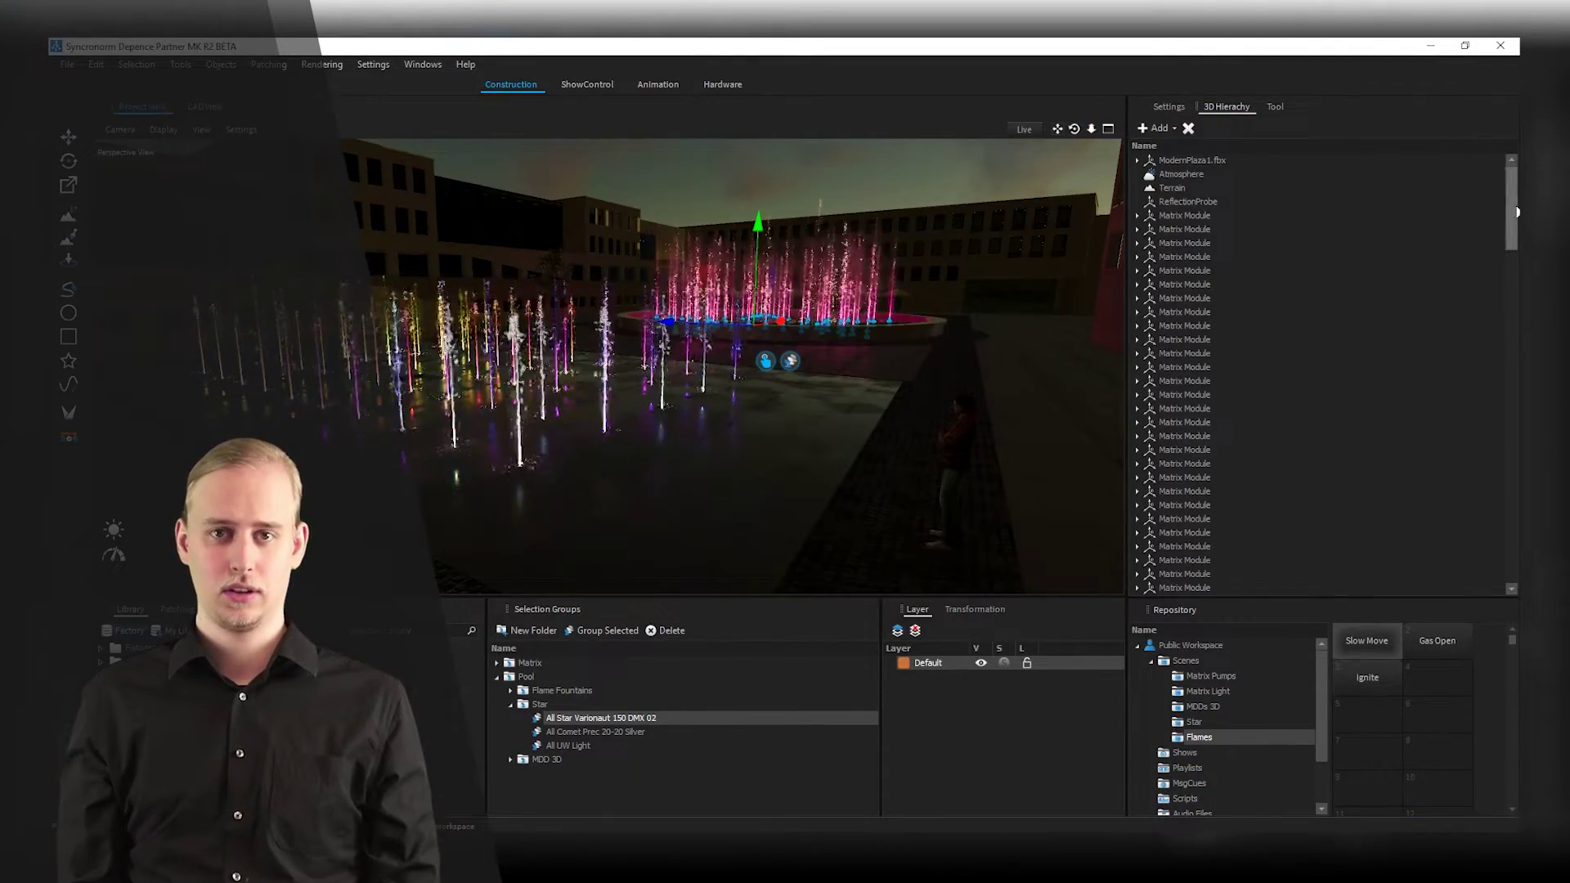
{"action": "left_click_drag", "start_coordinate": [1509, 193], "coordinate": [1501, 336]}
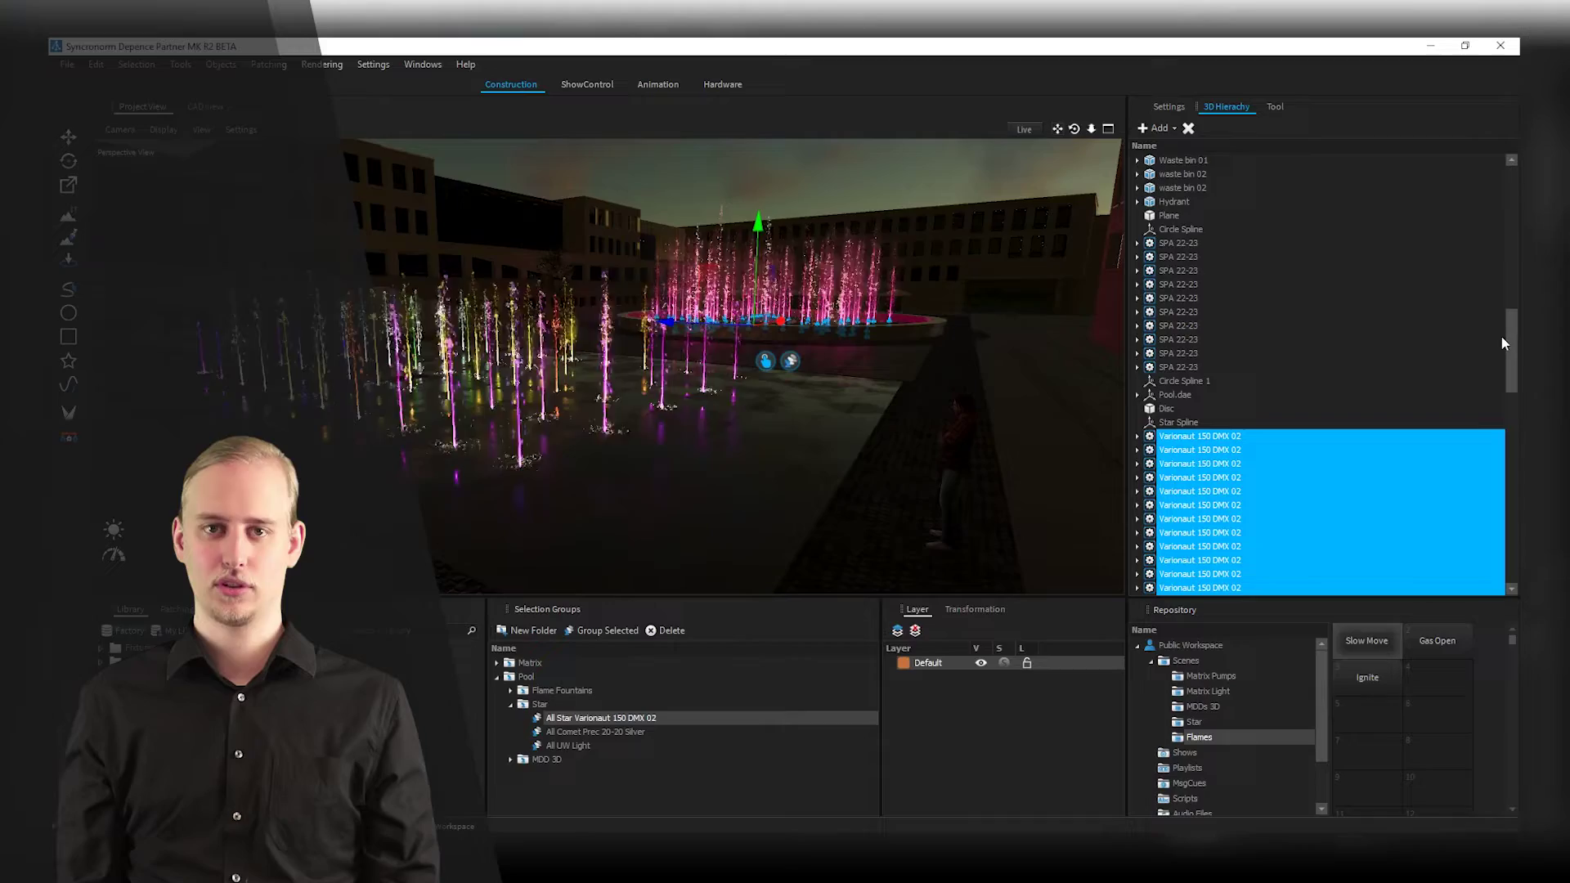
{"action": "scroll", "coordinate": [1338, 368], "scroll_direction": "down", "scroll_amount": 7}
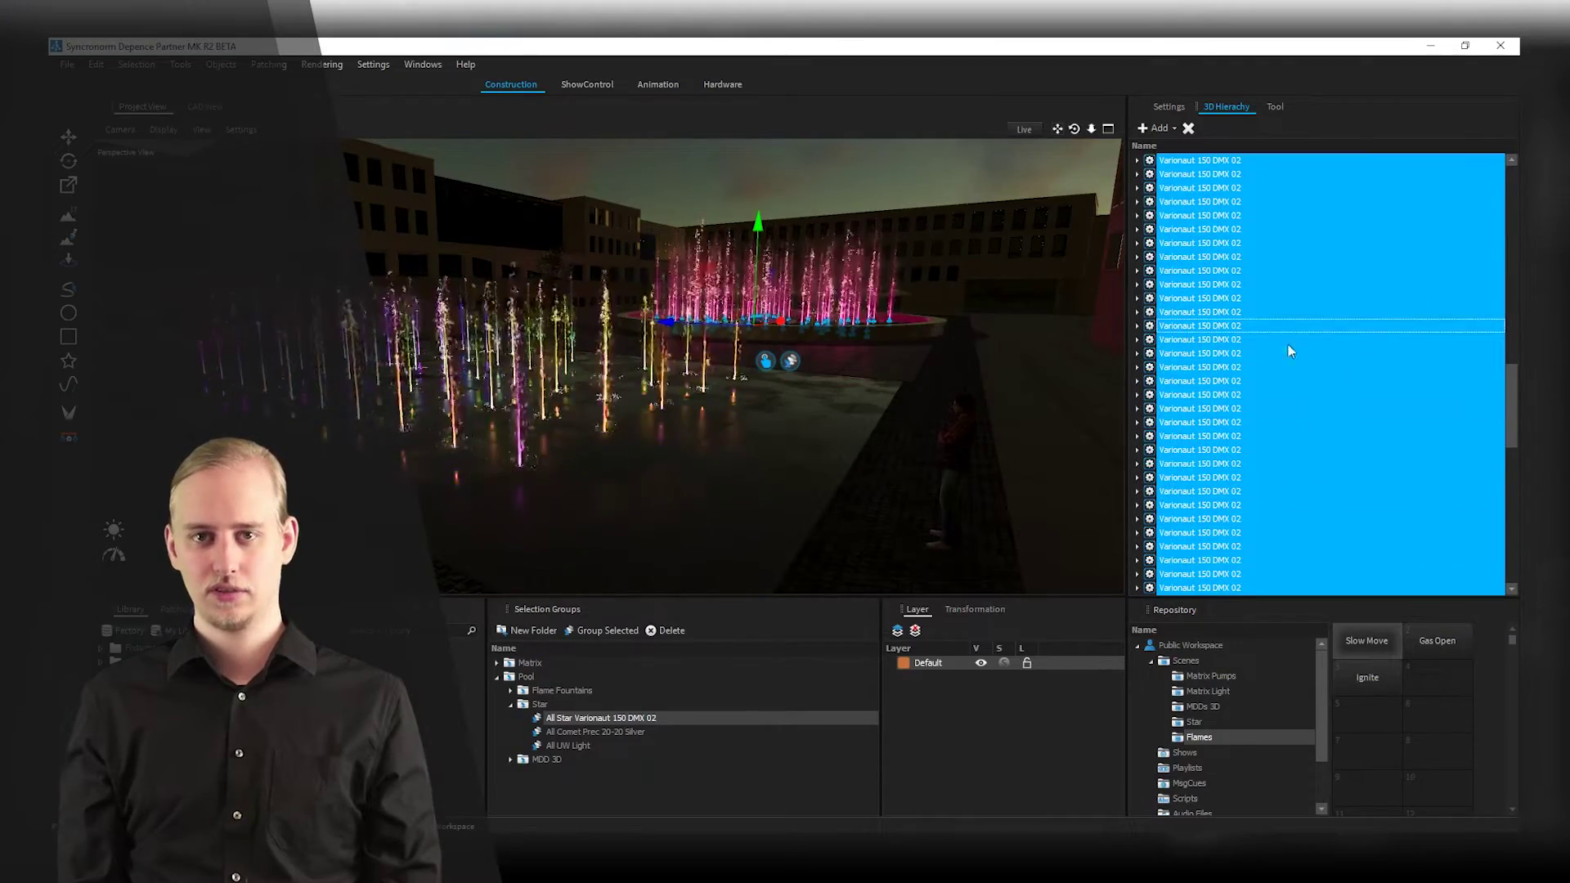
{"action": "left_click", "coordinate": [1136, 326]}
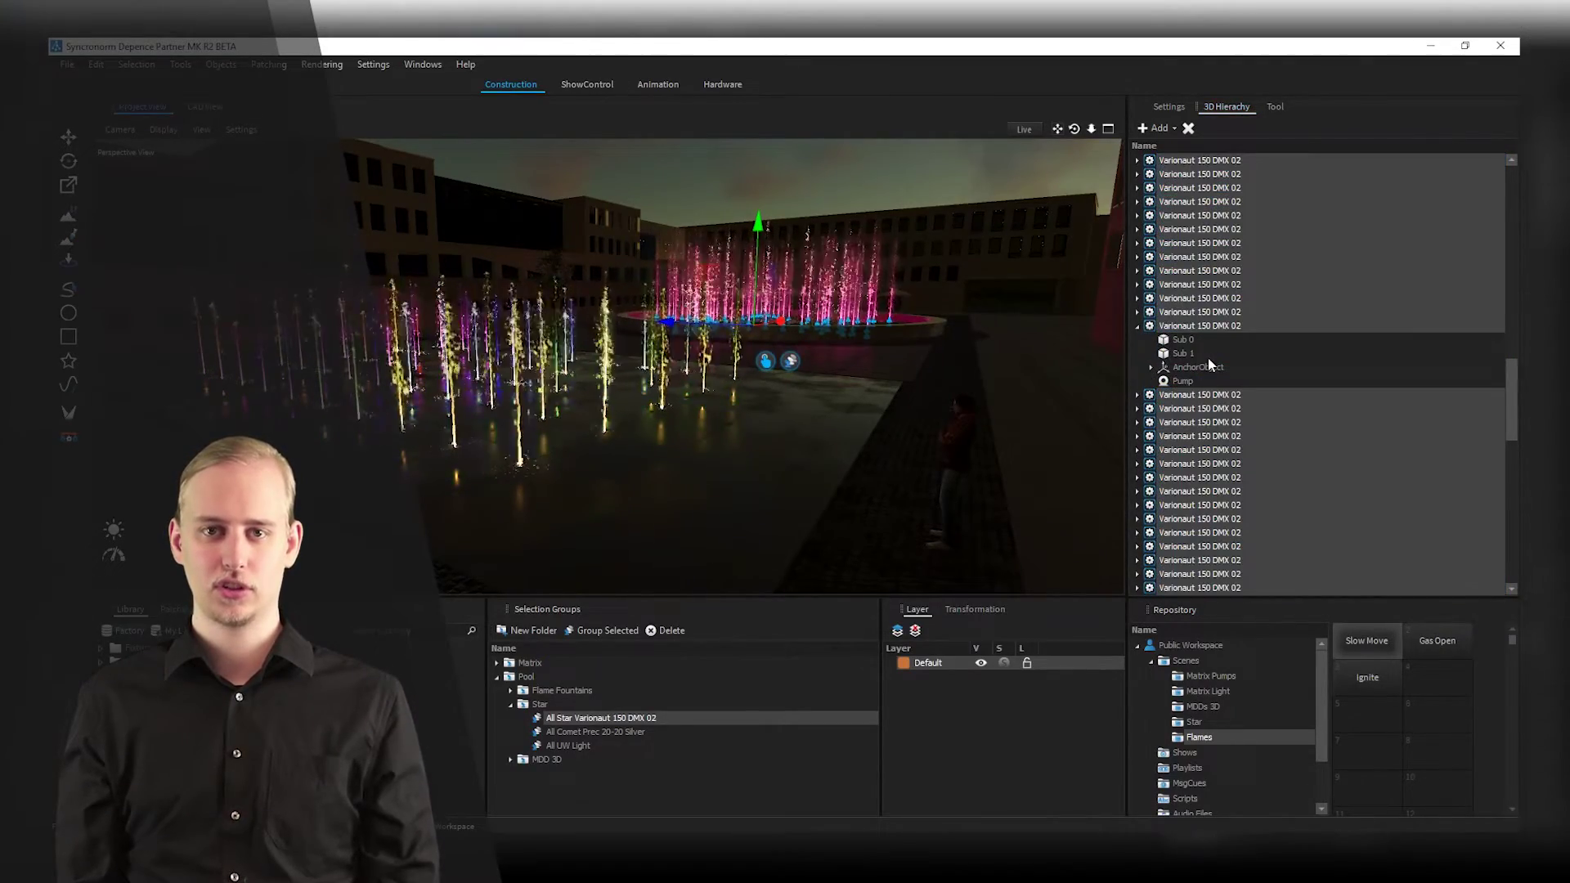
{"action": "left_click", "coordinate": [1151, 367]}
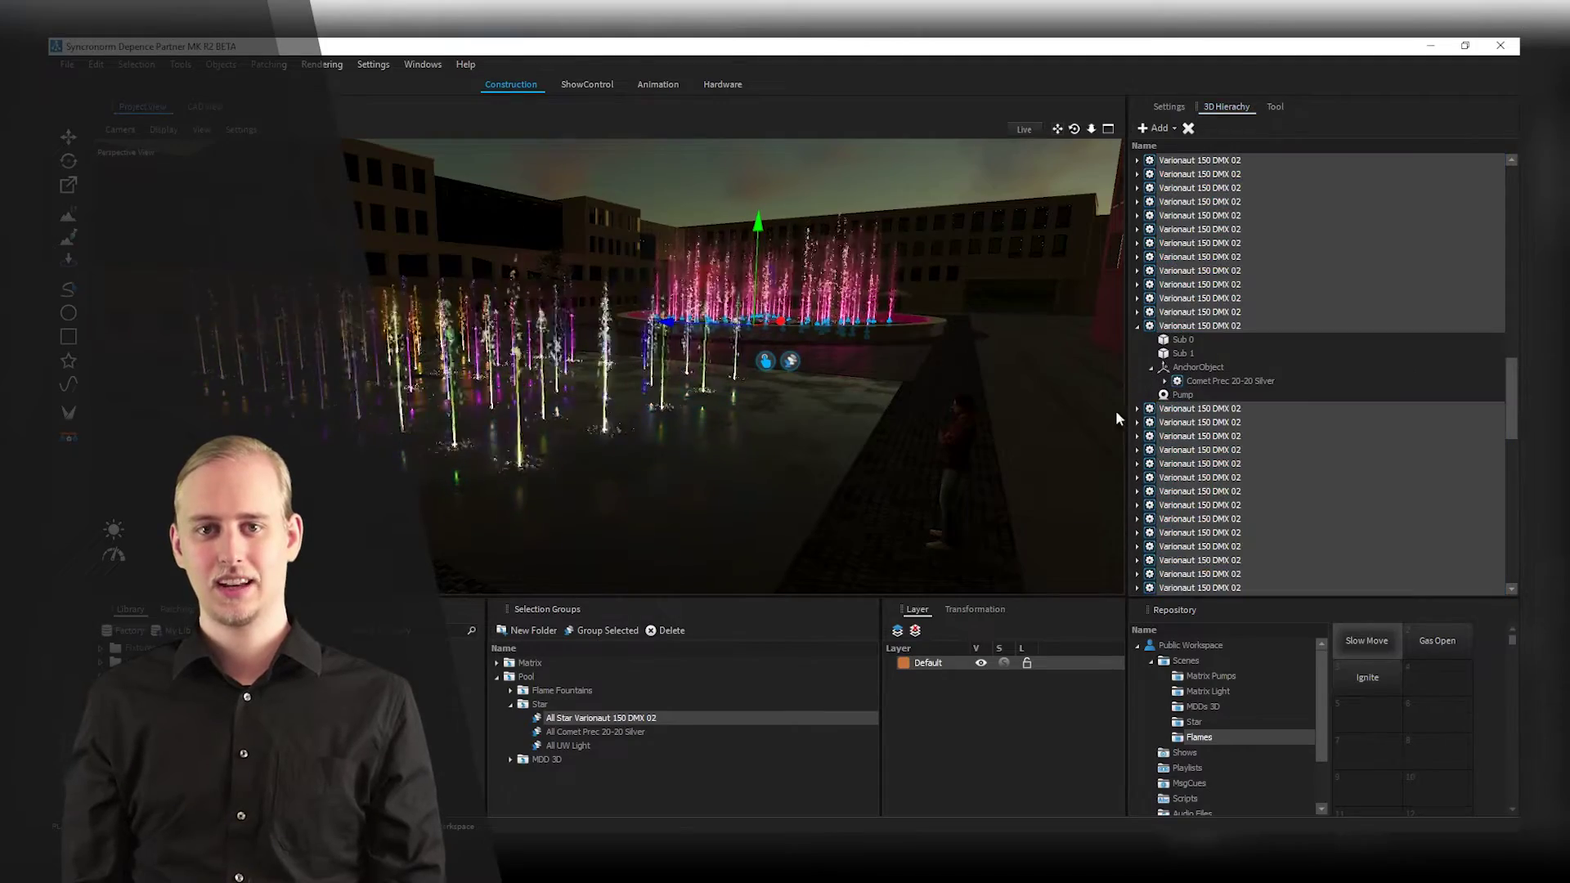
{"action": "left_click", "coordinate": [1233, 381]}
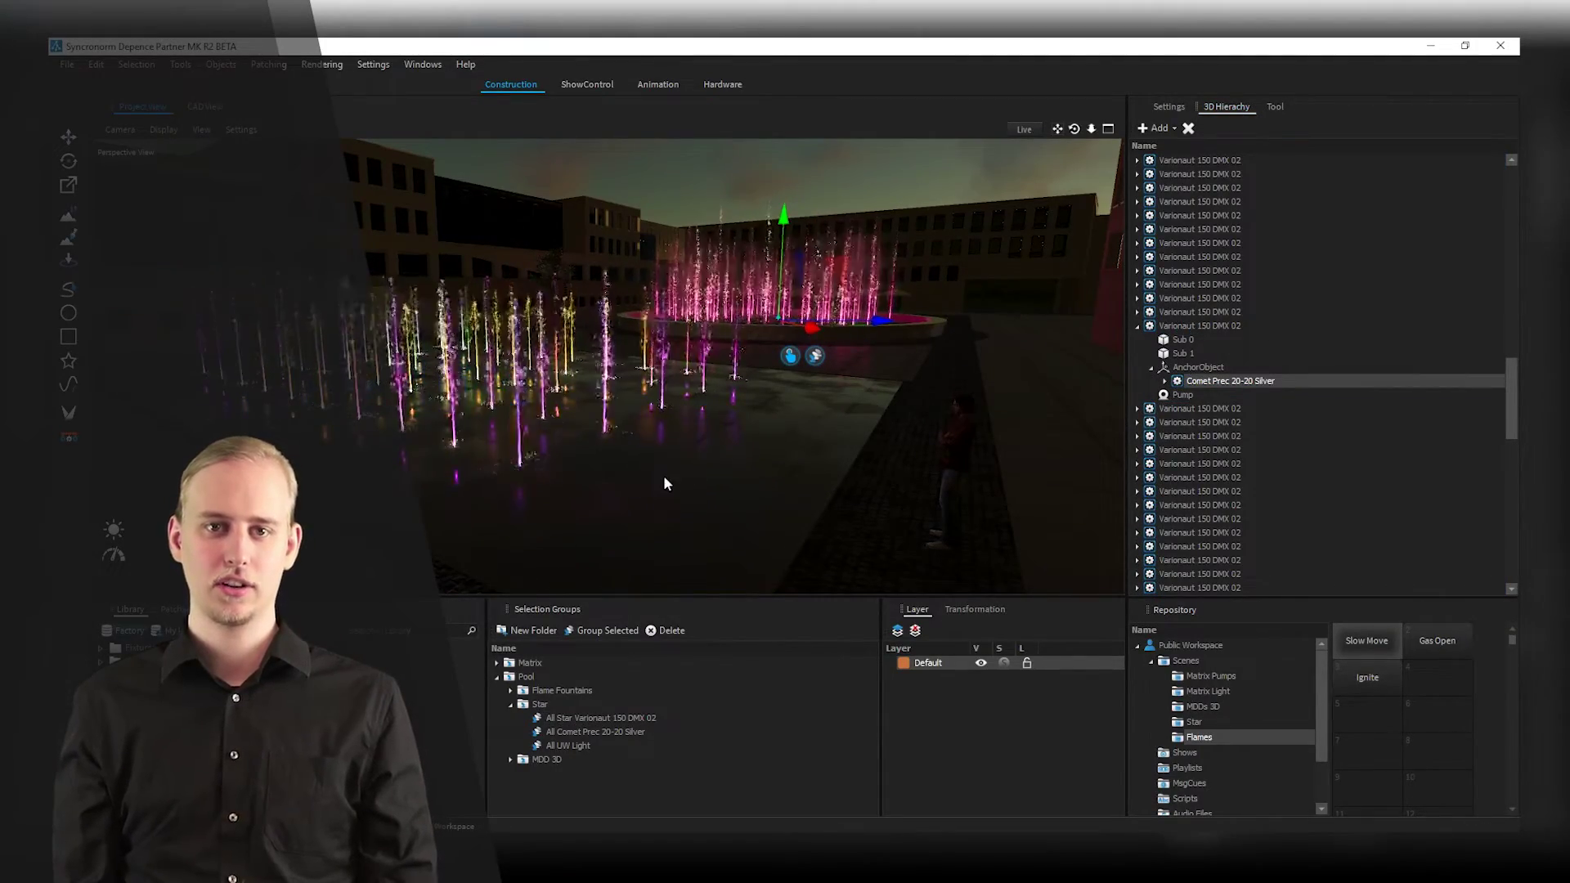
{"action": "left_click", "coordinate": [1150, 367]}
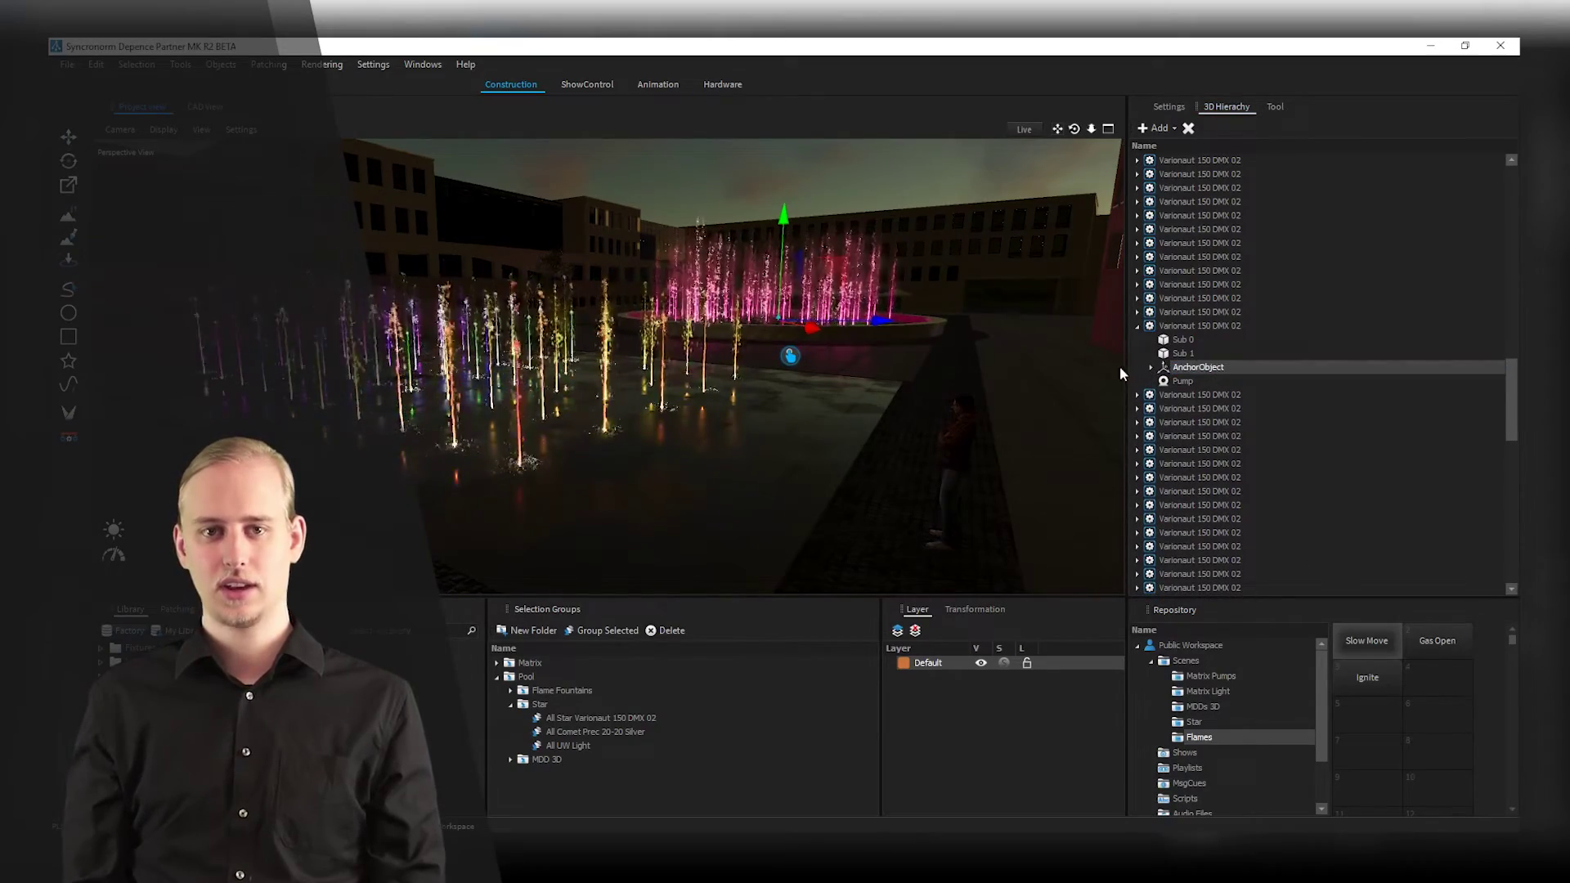
{"action": "left_click", "coordinate": [1132, 325]}
{"action": "left_click", "coordinate": [1136, 325]}
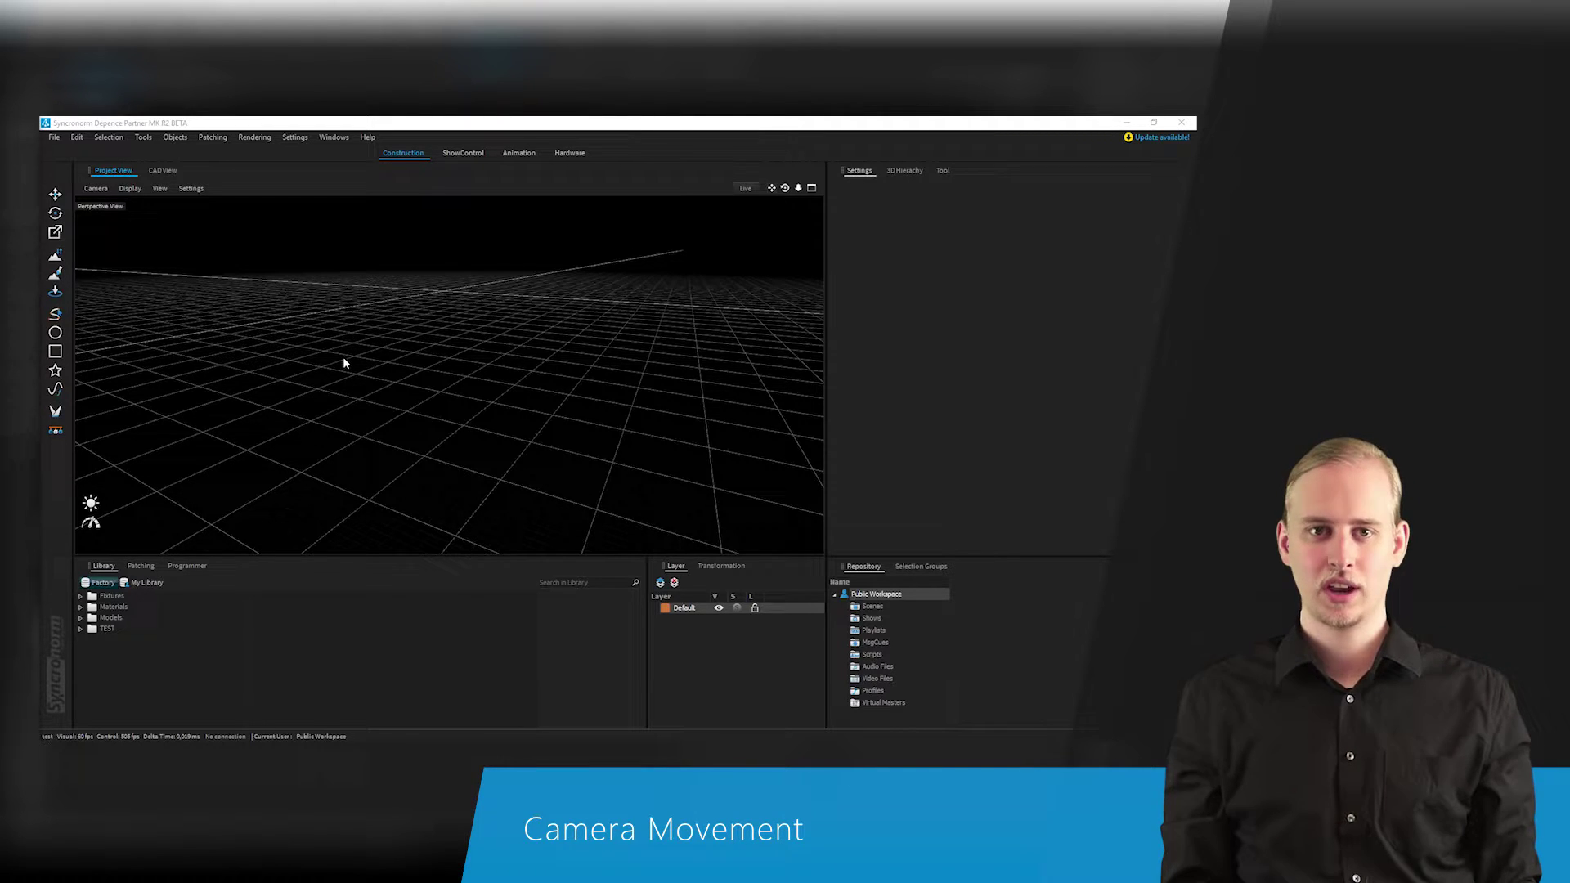
Orbit, tilt, pan and zoom the perspective camera across the empty grid
{"action": "right_click_drag", "start_coordinate": [492, 341], "coordinate": [395, 338]}
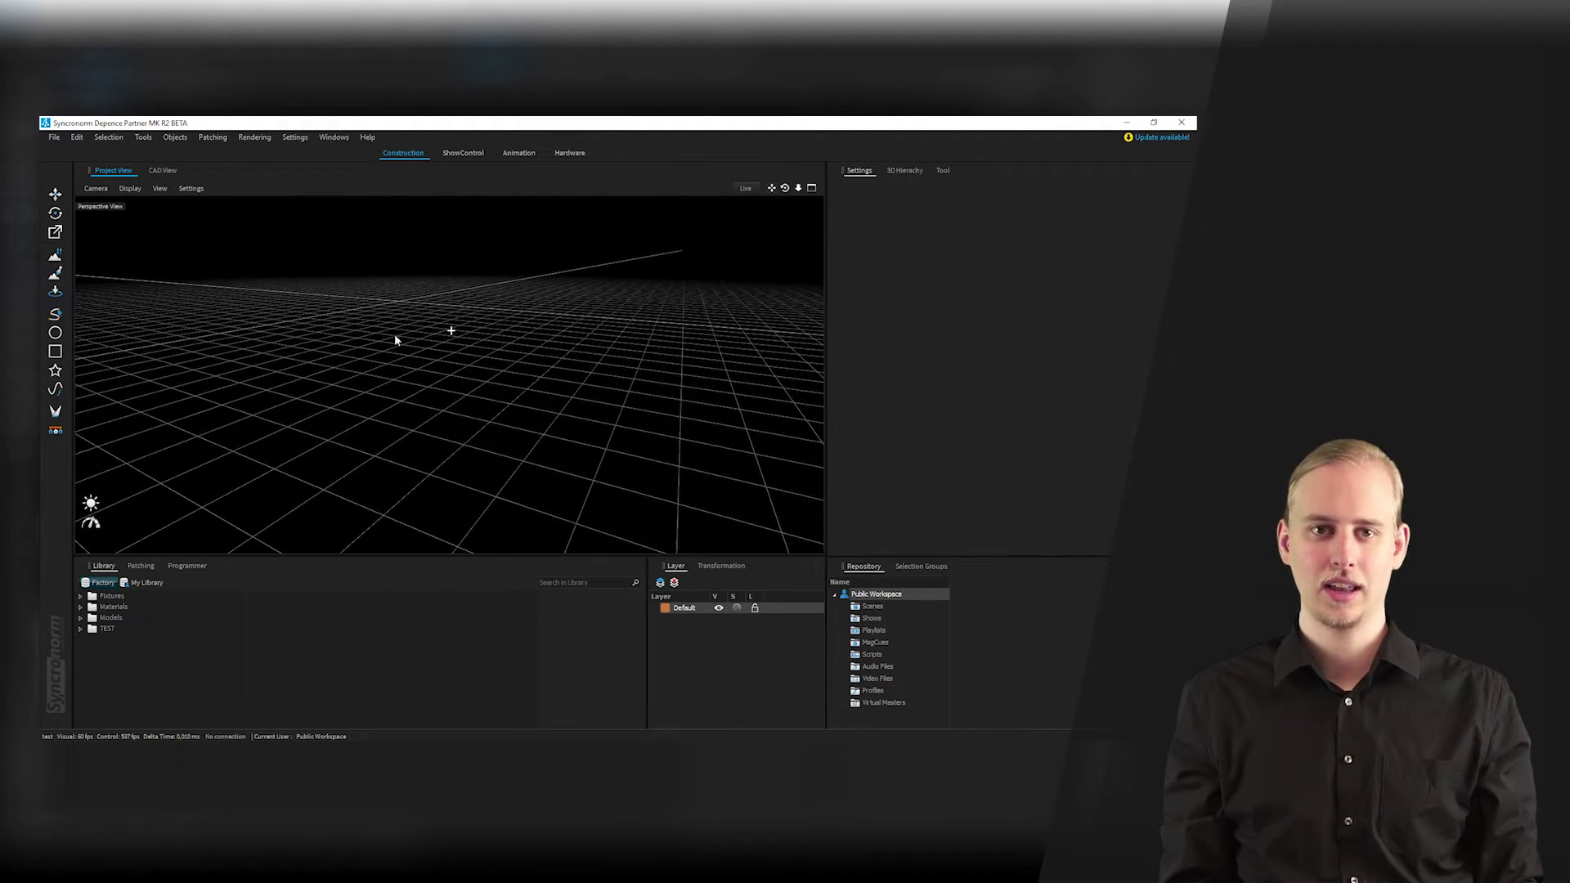
{"action": "right_click_drag", "start_coordinate": [300, 296], "coordinate": [463, 340]}
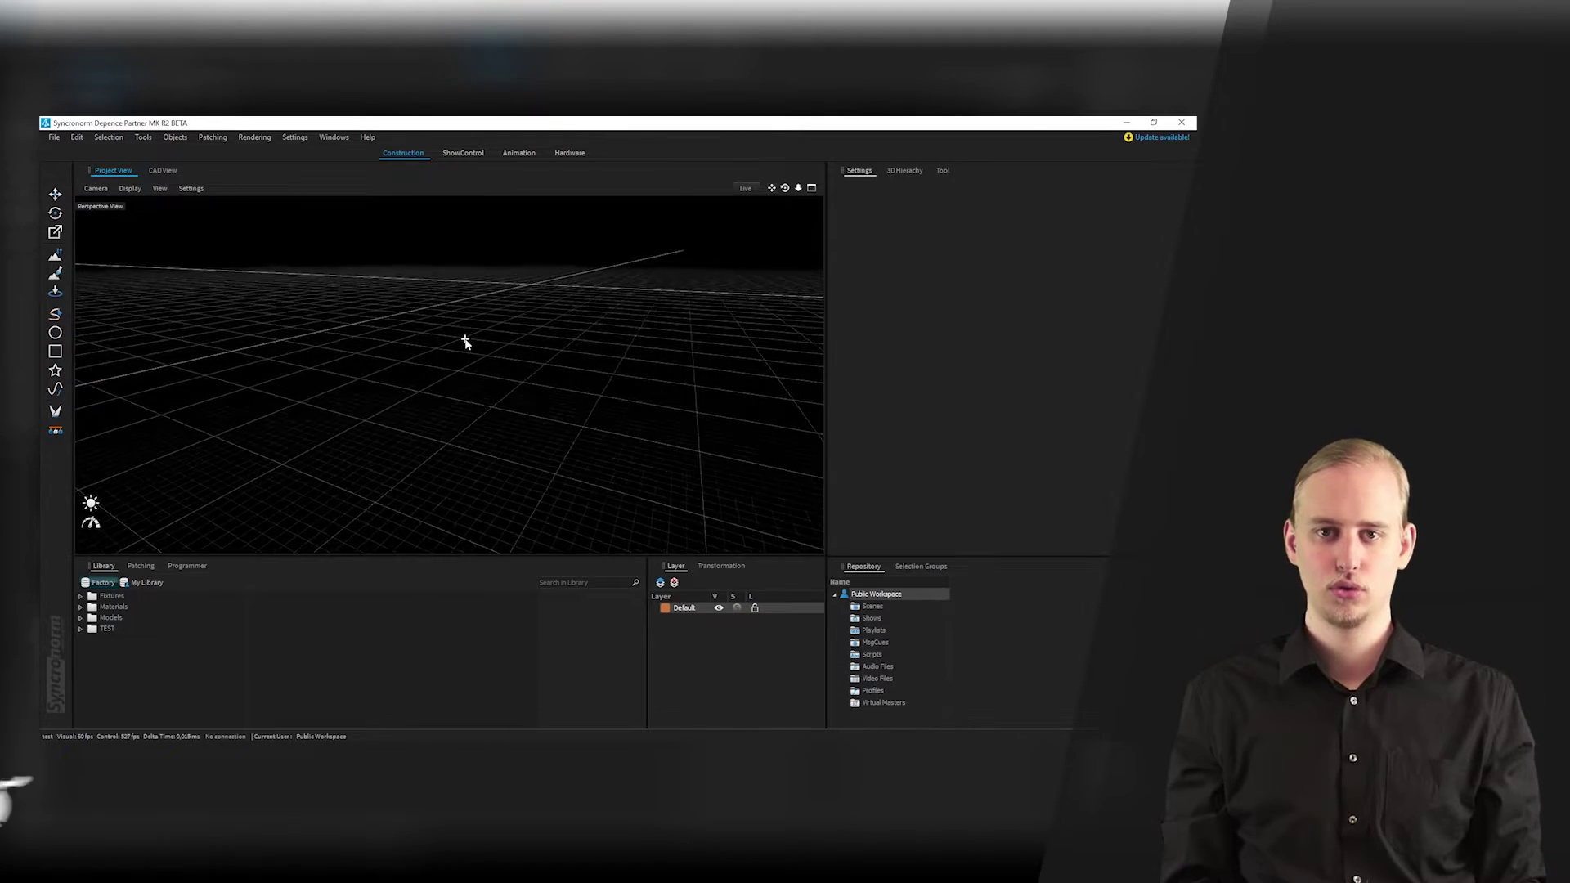
{"action": "middle_click_drag", "start_coordinate": [466, 340], "coordinate": [459, 363]}
{"action": "scroll", "coordinate": [474, 371], "scroll_direction": "up", "scroll_amount": 5}
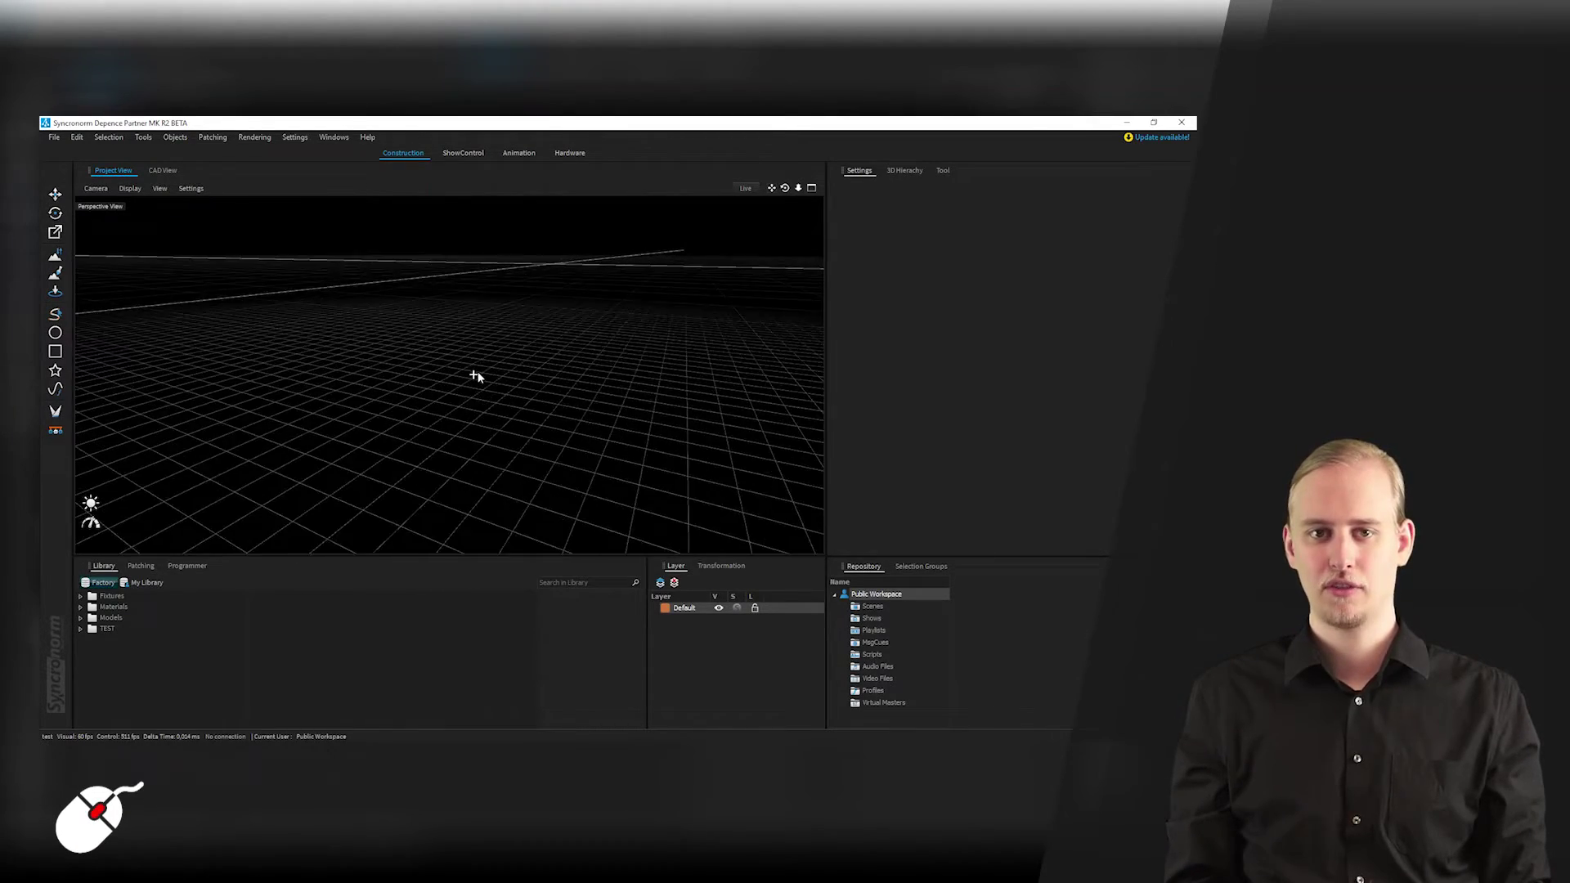
{"action": "scroll", "coordinate": [491, 384], "scroll_direction": "up", "scroll_amount": 5}
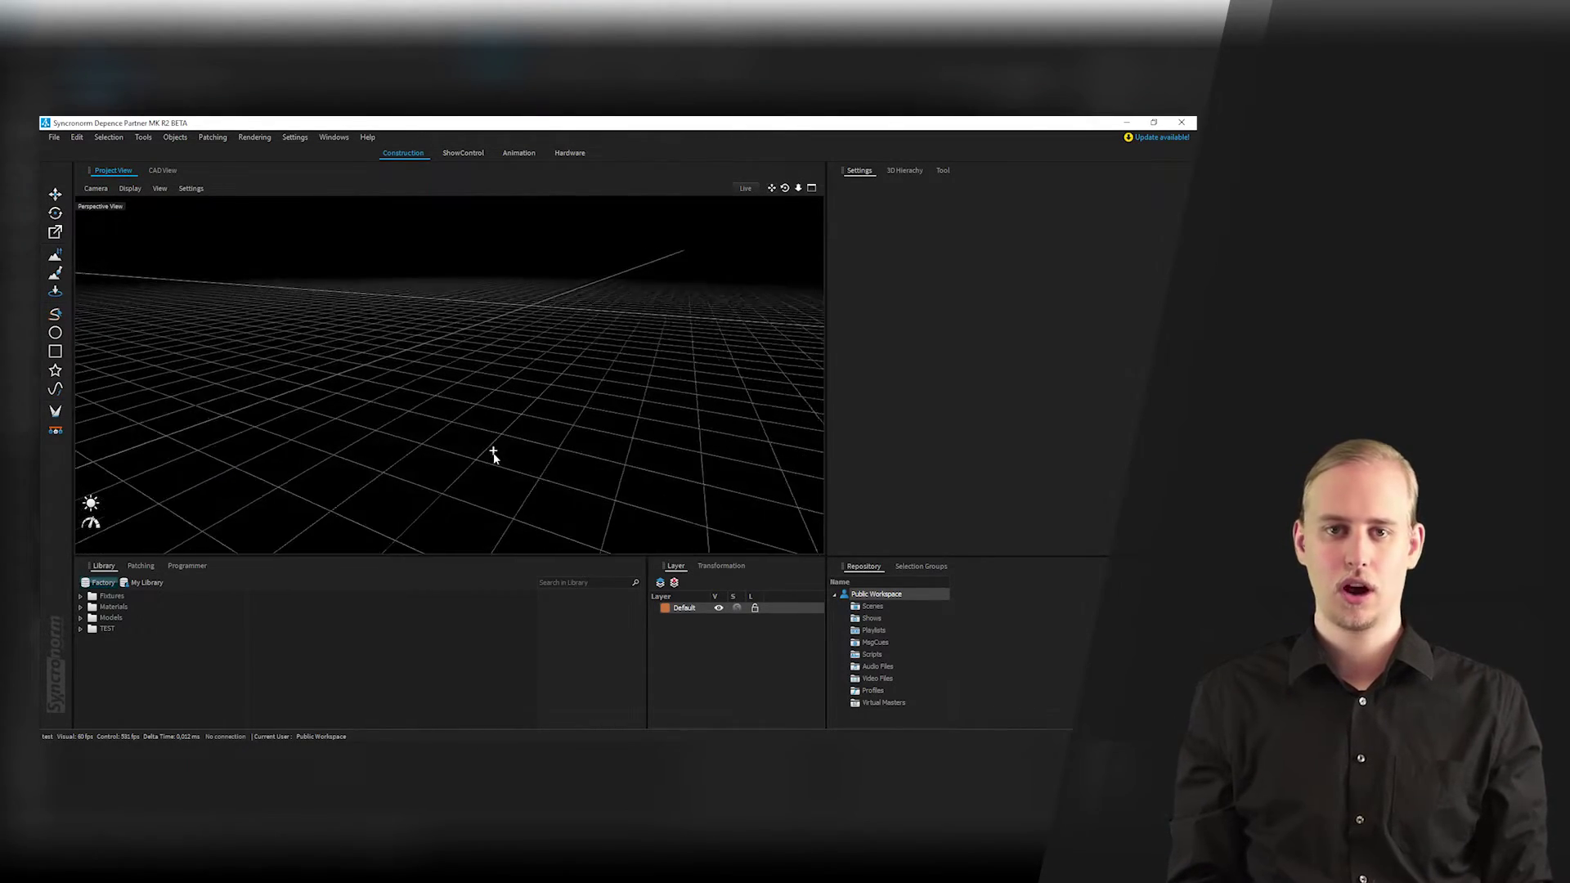
Set pivot points on the ground plane and orbit the camera around them
{"action": "left_click_drag", "start_coordinate": [499, 381], "coordinate": [441, 425]}
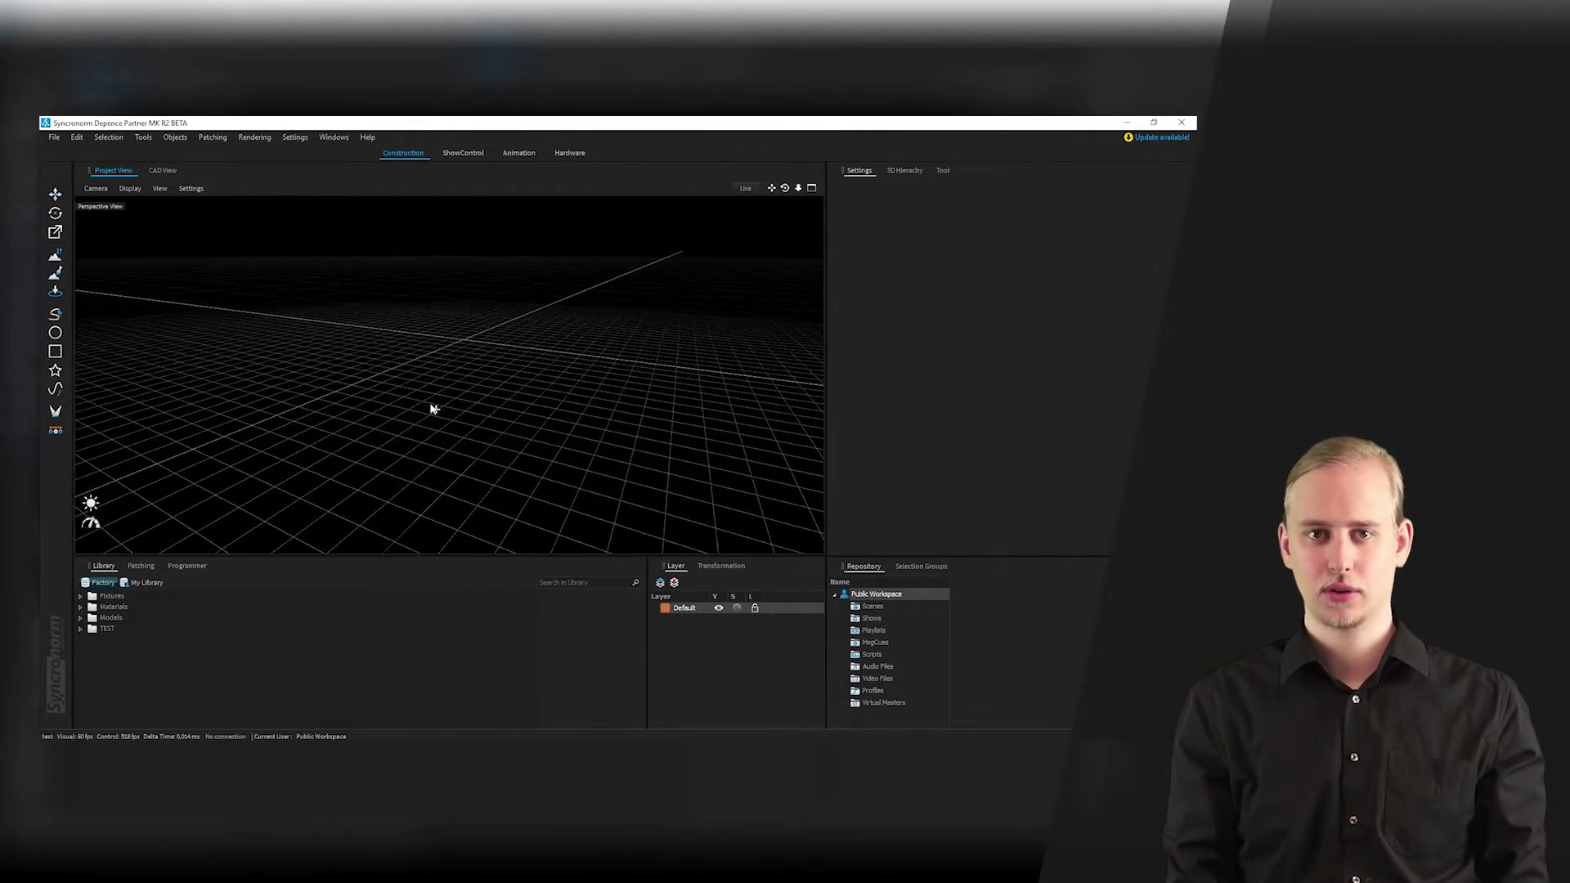
{"action": "left_click_drag", "start_coordinate": [411, 424], "coordinate": [542, 401], "text": "alt"}
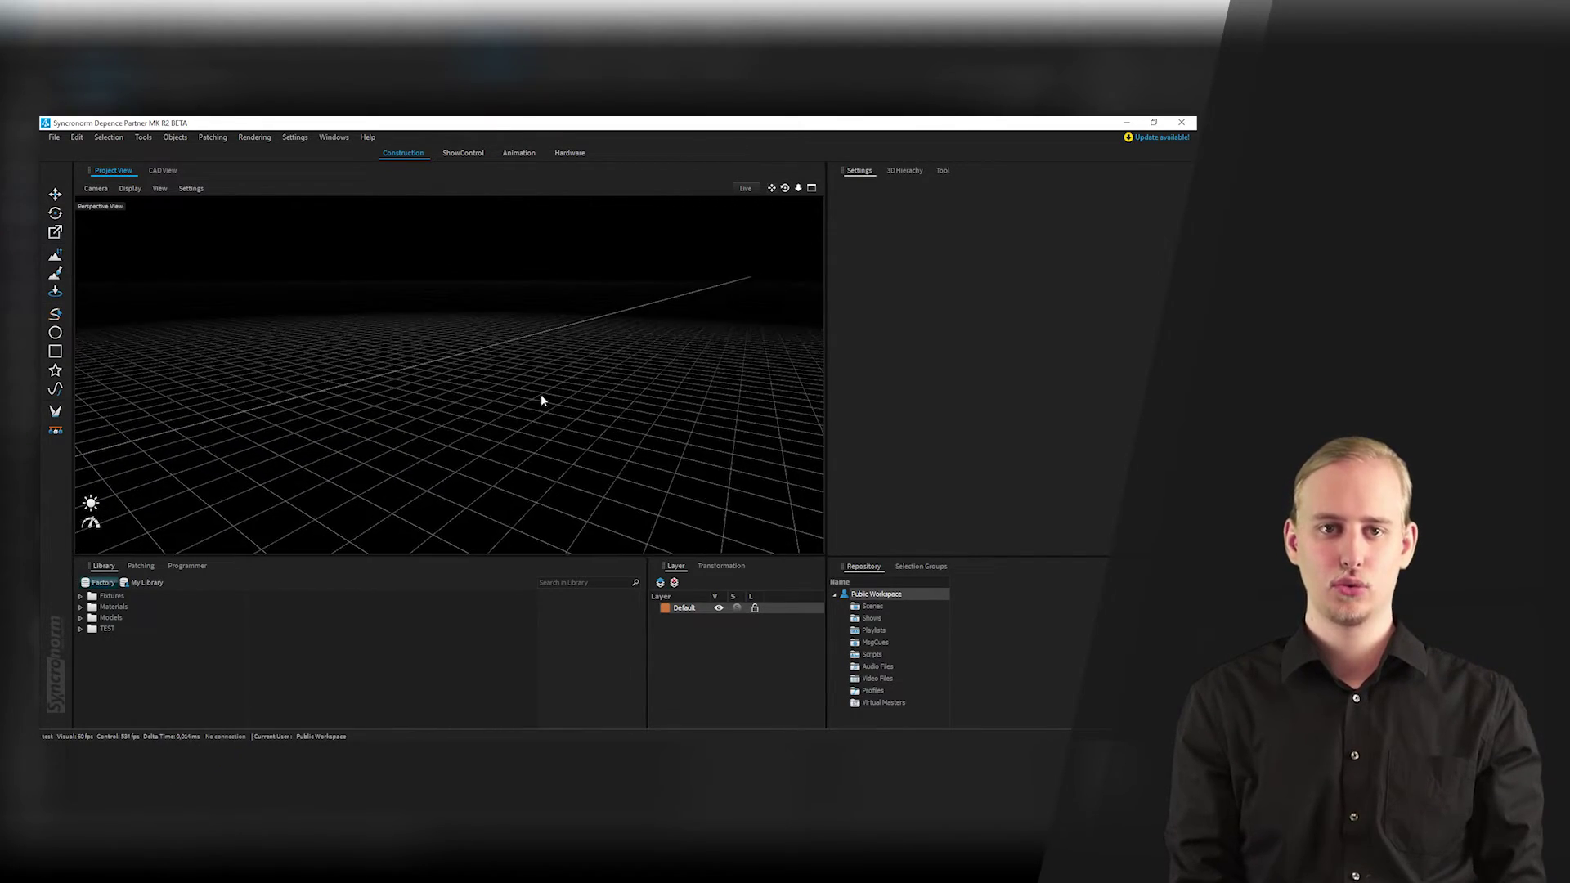
{"action": "left_click_drag", "start_coordinate": [375, 400], "coordinate": [568, 337], "text": "alt"}
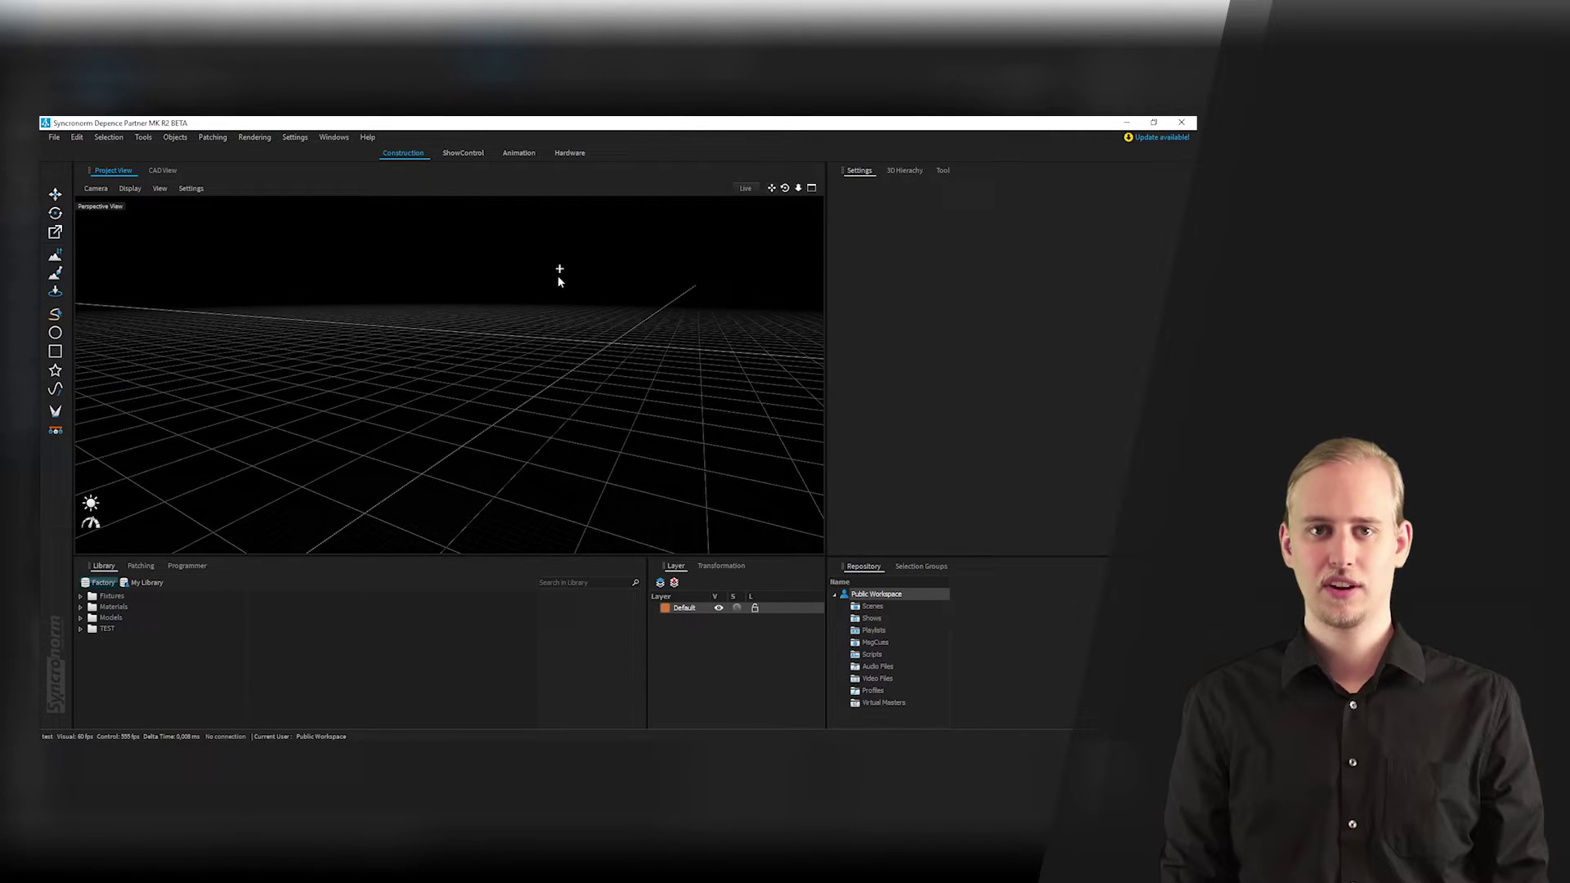
{"action": "left_click_drag", "start_coordinate": [493, 412], "coordinate": [517, 293], "text": "alt"}
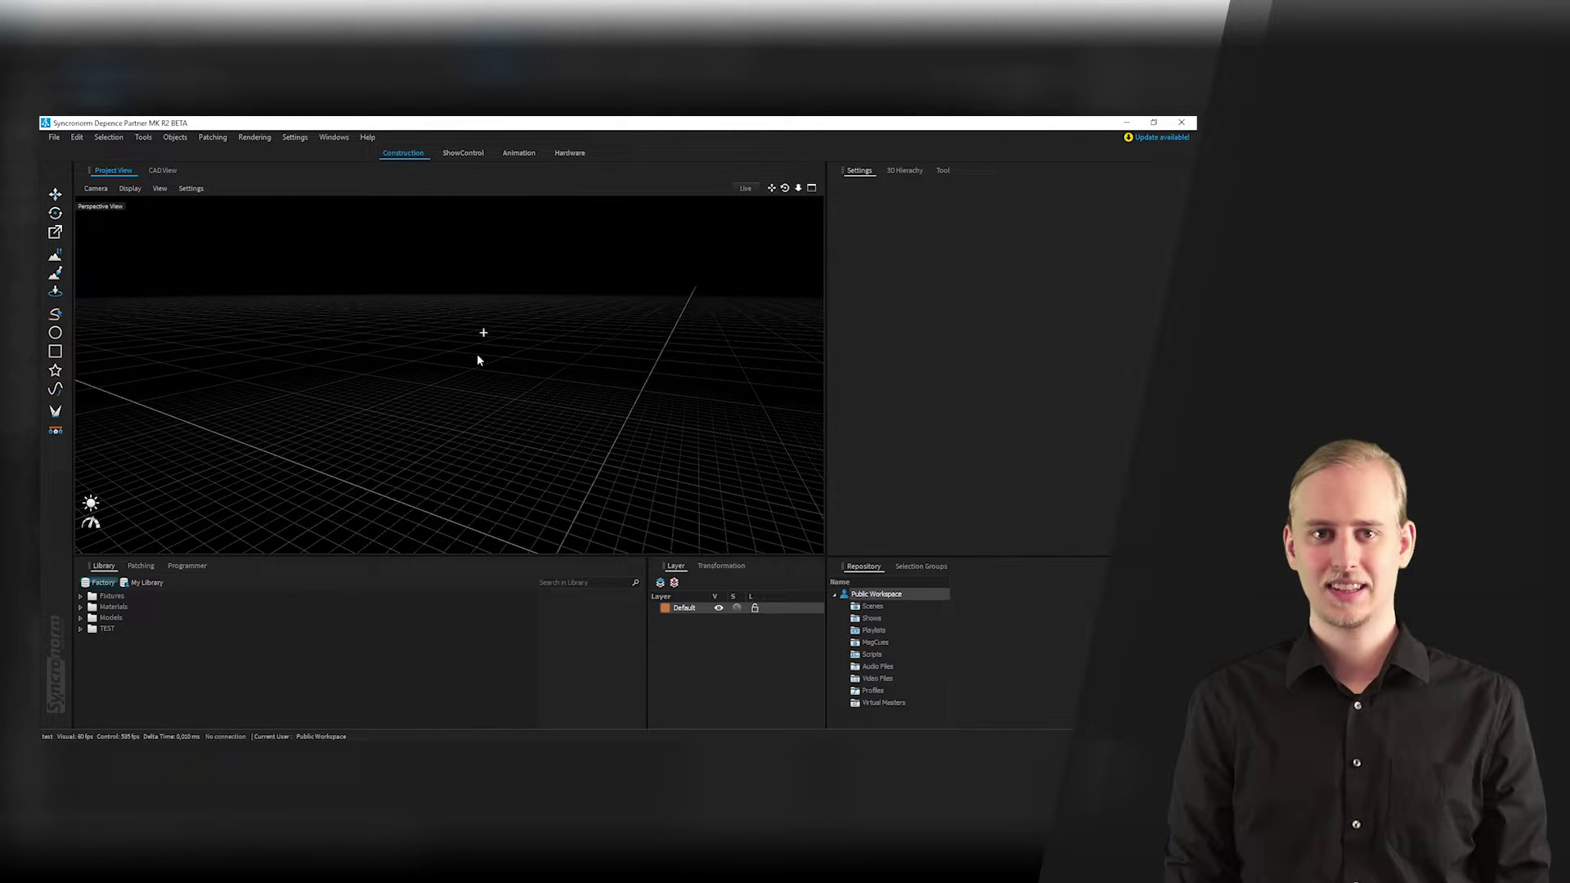
{"action": "mouse_move", "coordinate": [463, 424]}
{"action": "left_mouse_down", "text": "alt"}
{"action": "mouse_move", "coordinate": [473, 340]}
{"action": "mouse_move", "coordinate": [339, 411]}
{"action": "mouse_move", "coordinate": [348, 301]}
{"action": "mouse_move", "coordinate": [409, 414]}
{"action": "mouse_move", "coordinate": [421, 405]}
{"action": "left_mouse_up", "text": "alt"}
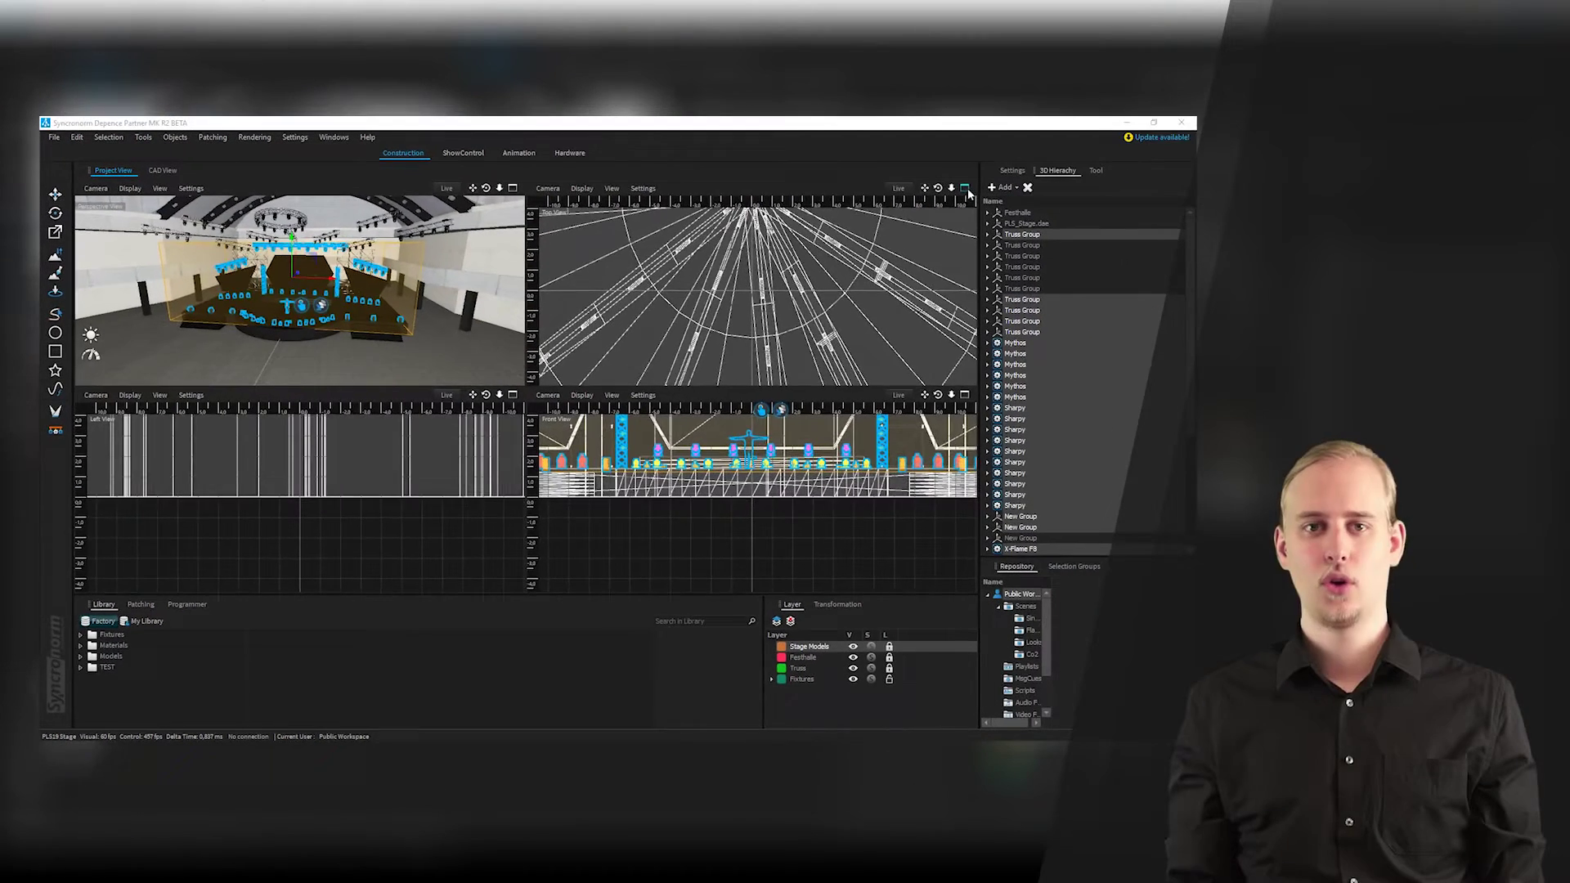
Maximize the top view, zoom it, and return to the four-viewport layout
{"action": "double_click", "coordinate": [1019, 238]}
{"action": "scroll", "coordinate": [801, 274], "scroll_direction": "down", "scroll_amount": 3}
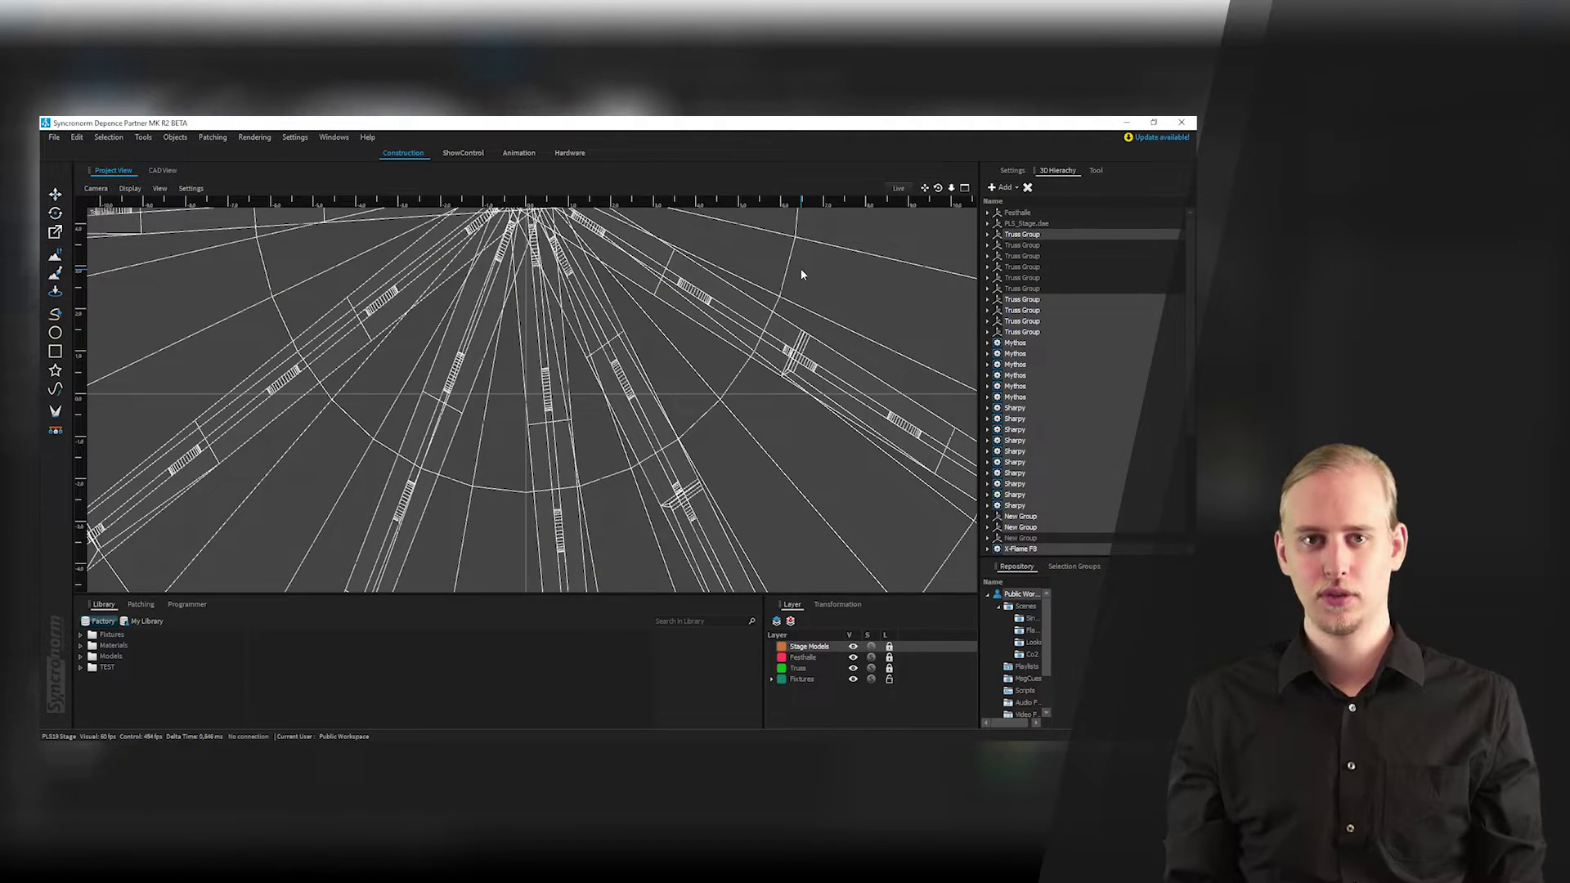
{"action": "left_click", "coordinate": [965, 188]}
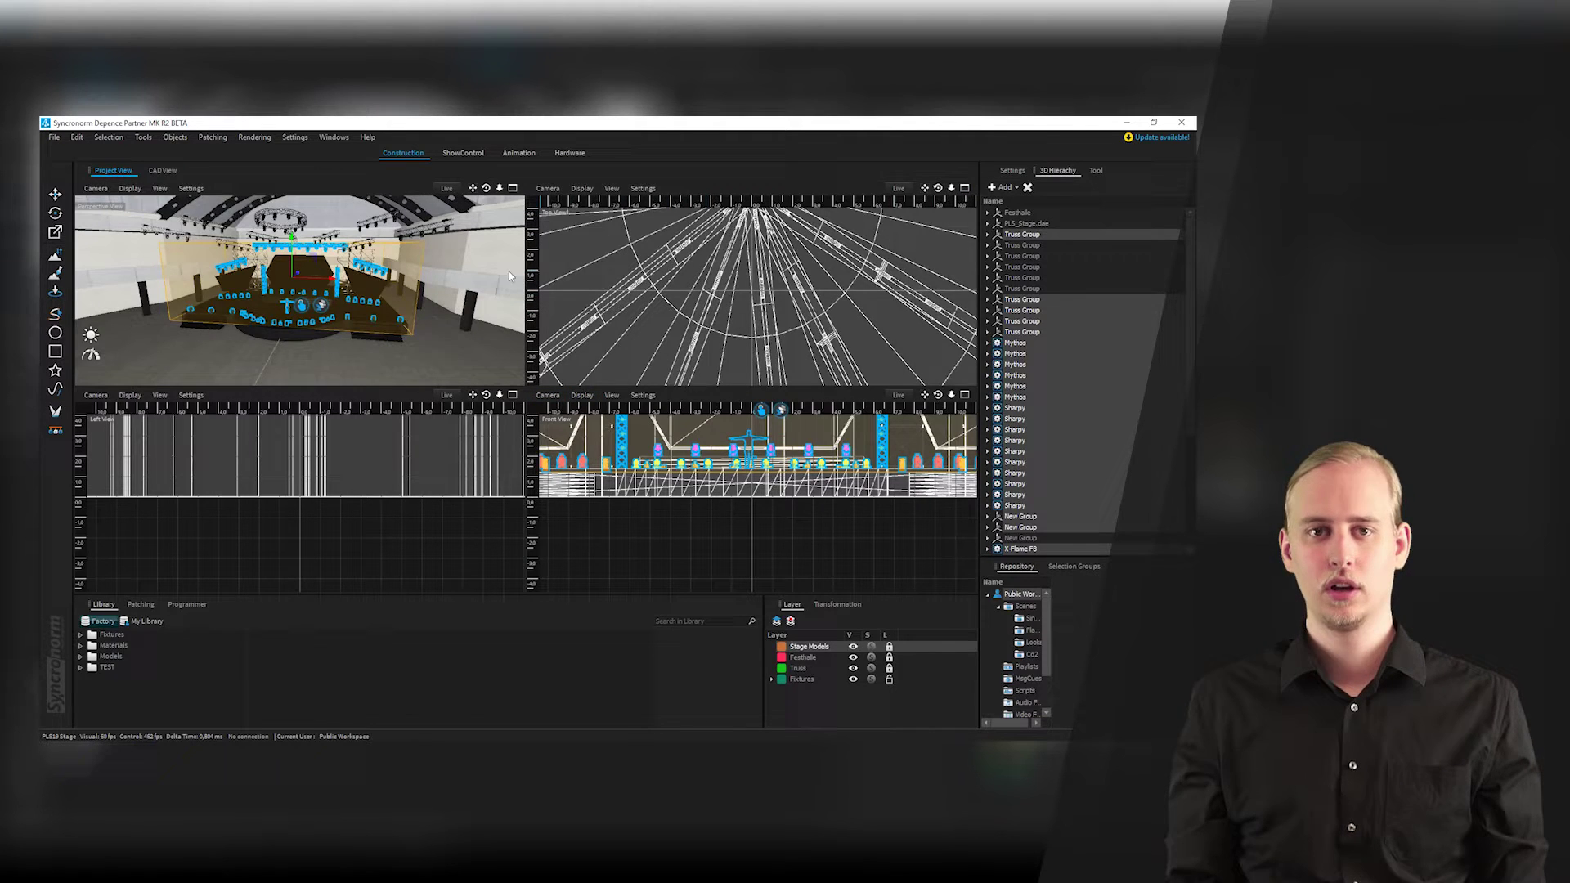
Zoom the perspective, top, front and left viewports individually to frame the stage
{"action": "scroll", "coordinate": [246, 353], "scroll_direction": "up", "scroll_amount": 5}
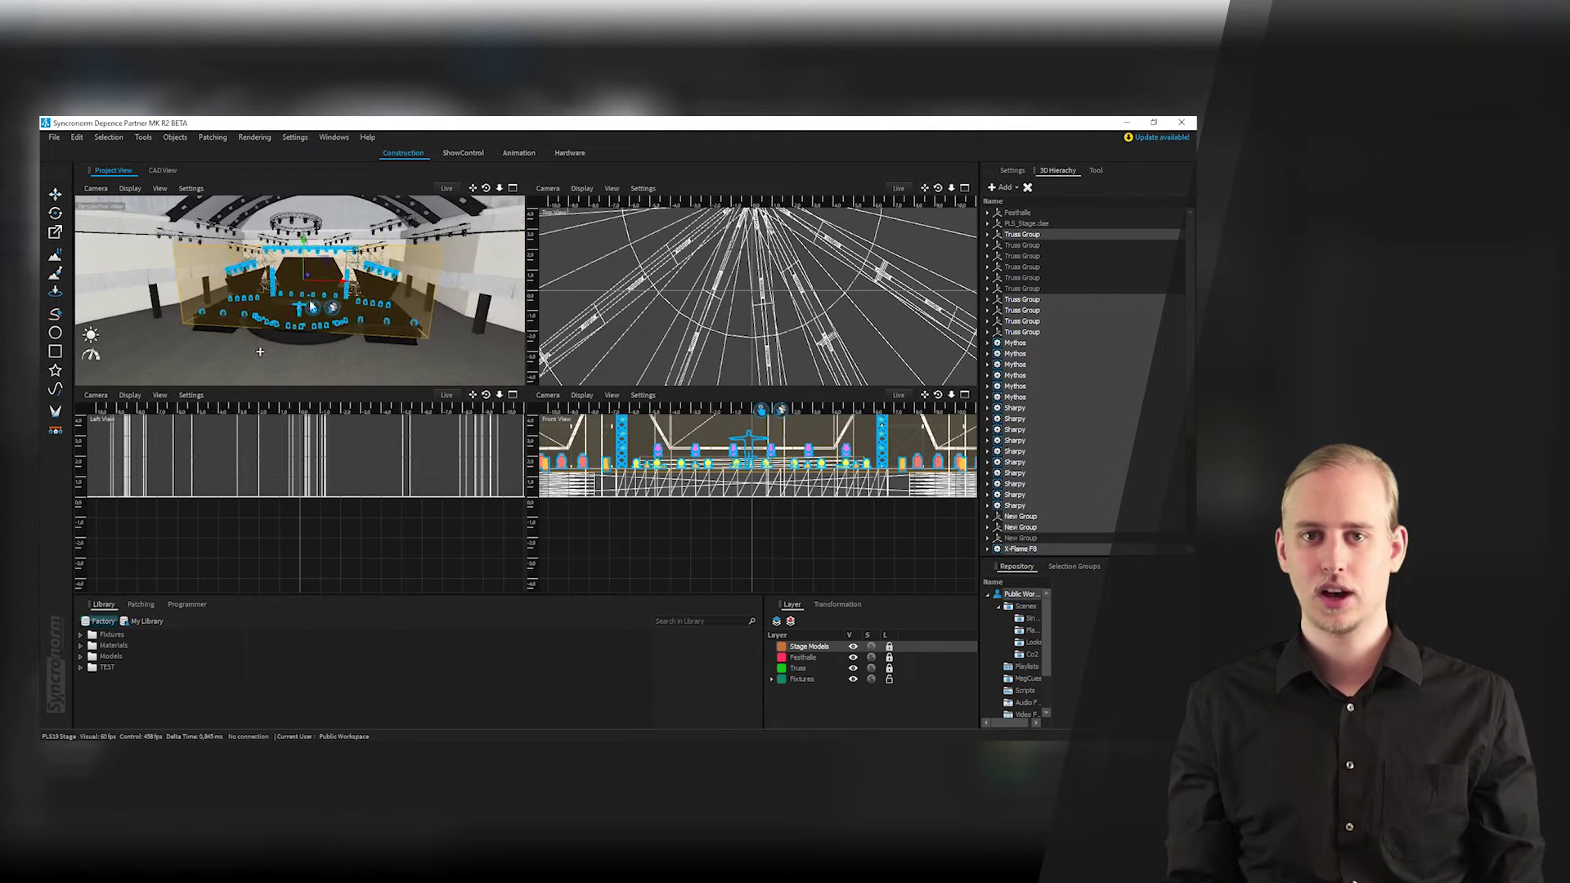
{"action": "scroll", "coordinate": [317, 305], "scroll_direction": "down", "scroll_amount": 4}
{"action": "scroll", "coordinate": [789, 302], "scroll_direction": "down", "scroll_amount": 3}
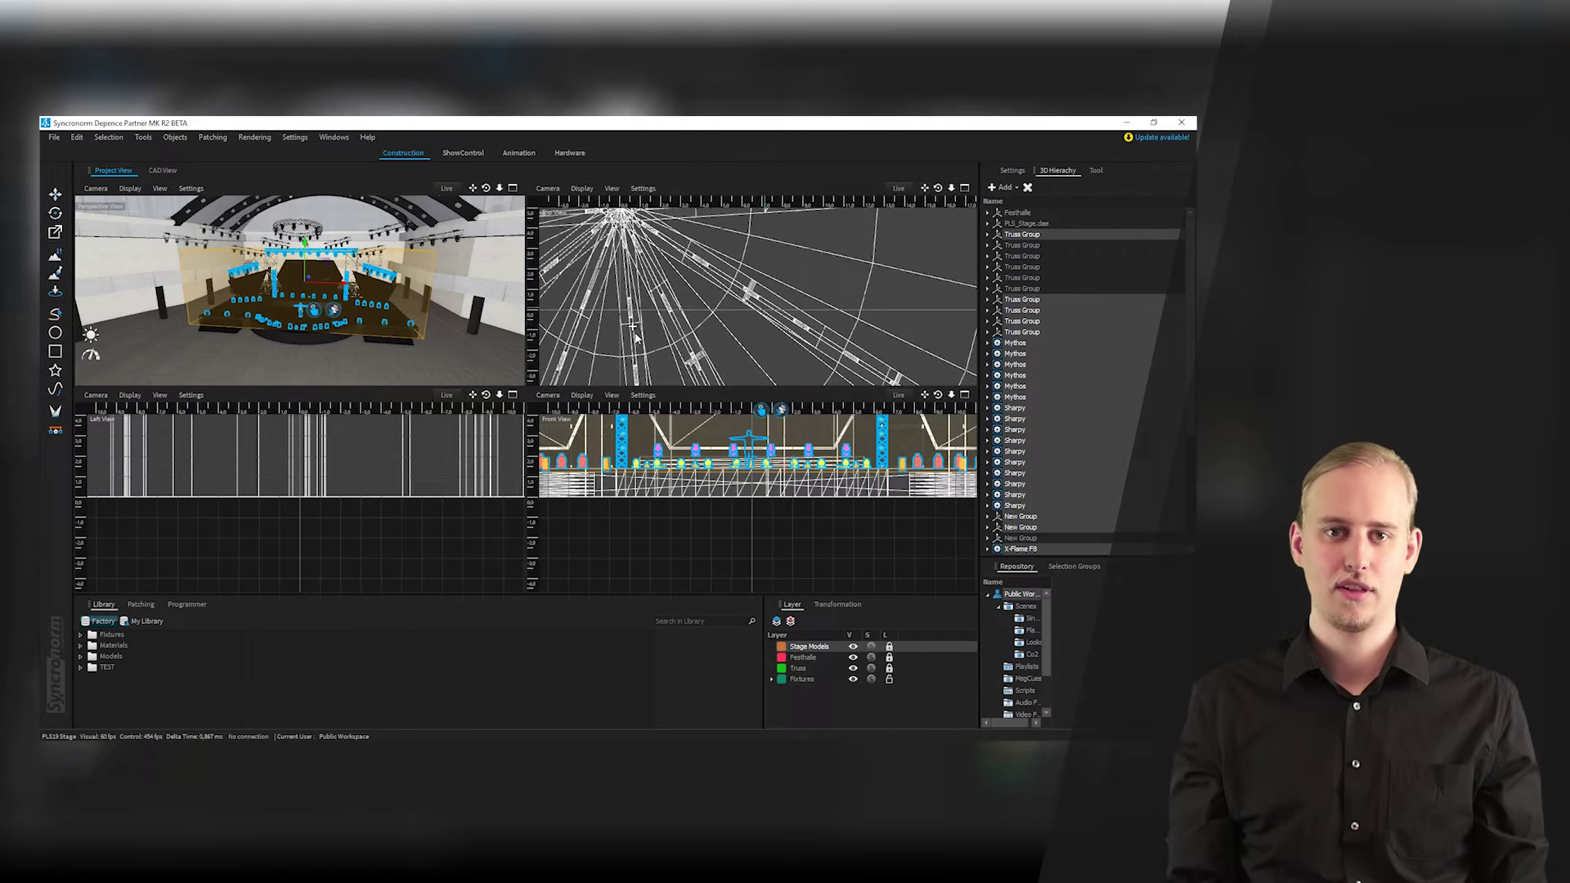
{"action": "scroll", "coordinate": [760, 454], "scroll_direction": "up", "scroll_amount": 4}
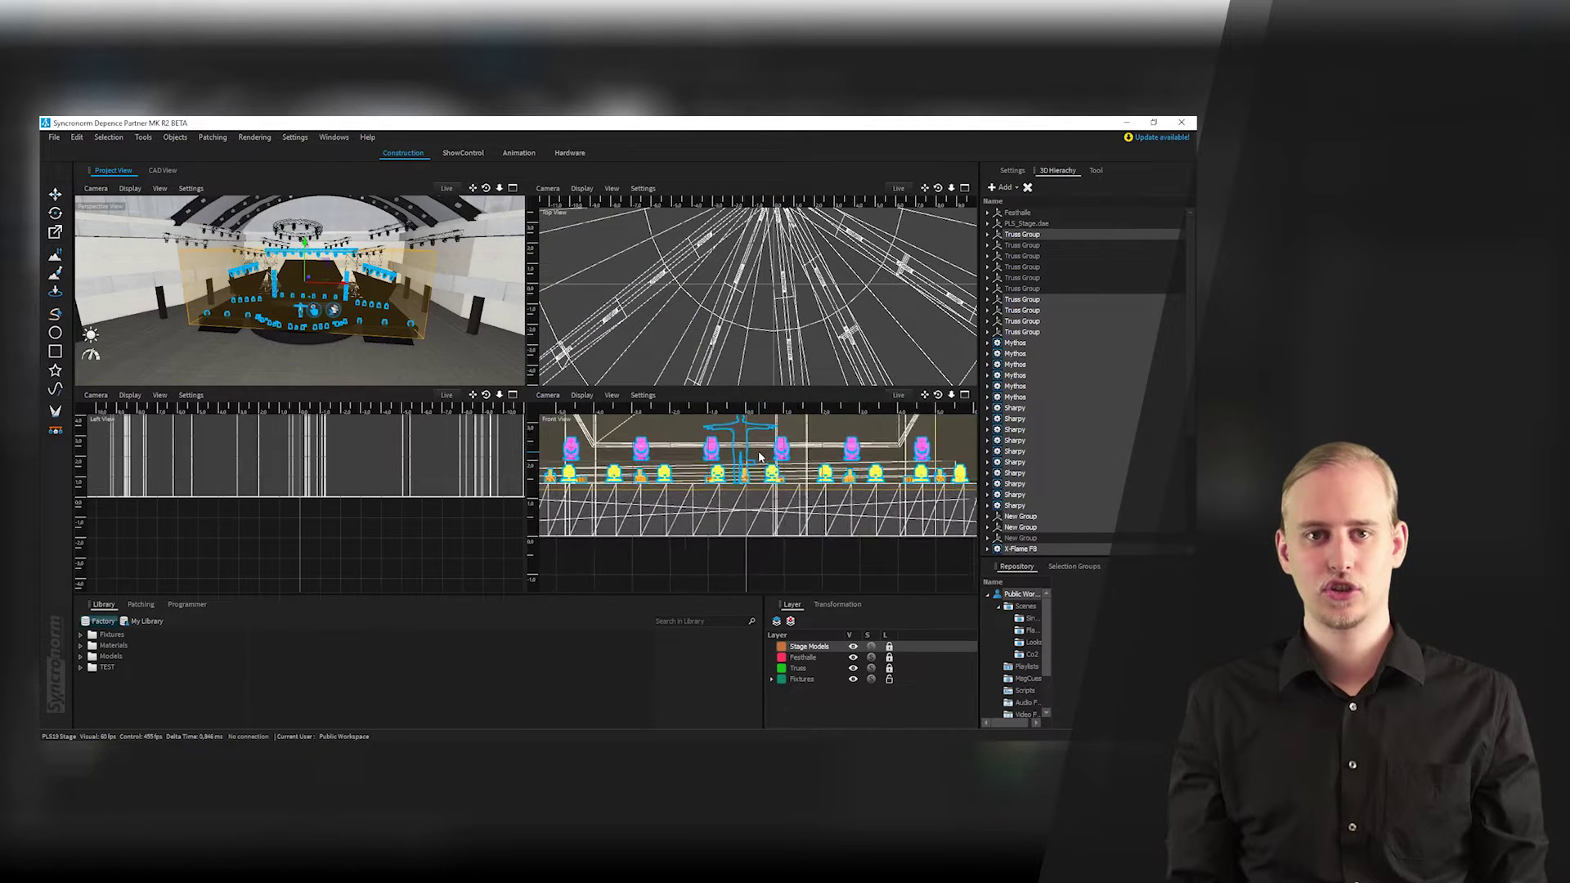
{"action": "scroll", "coordinate": [760, 454], "scroll_direction": "down", "scroll_amount": 3}
{"action": "scroll", "coordinate": [309, 567], "scroll_direction": "up", "scroll_amount": 4}
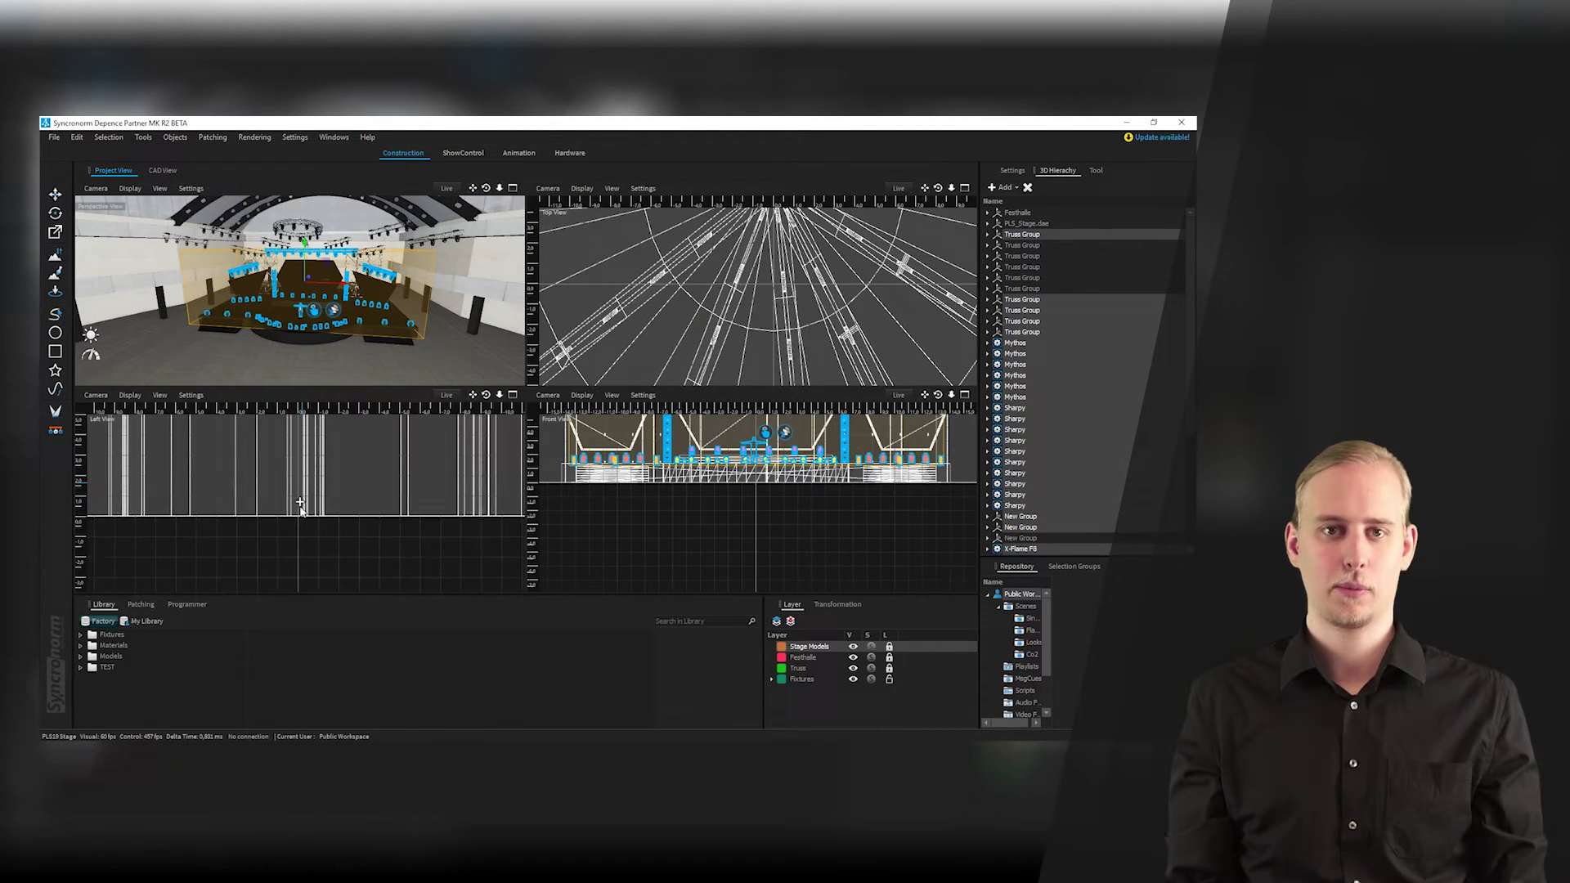
{"action": "scroll", "coordinate": [316, 494], "scroll_direction": "down", "scroll_amount": 3}
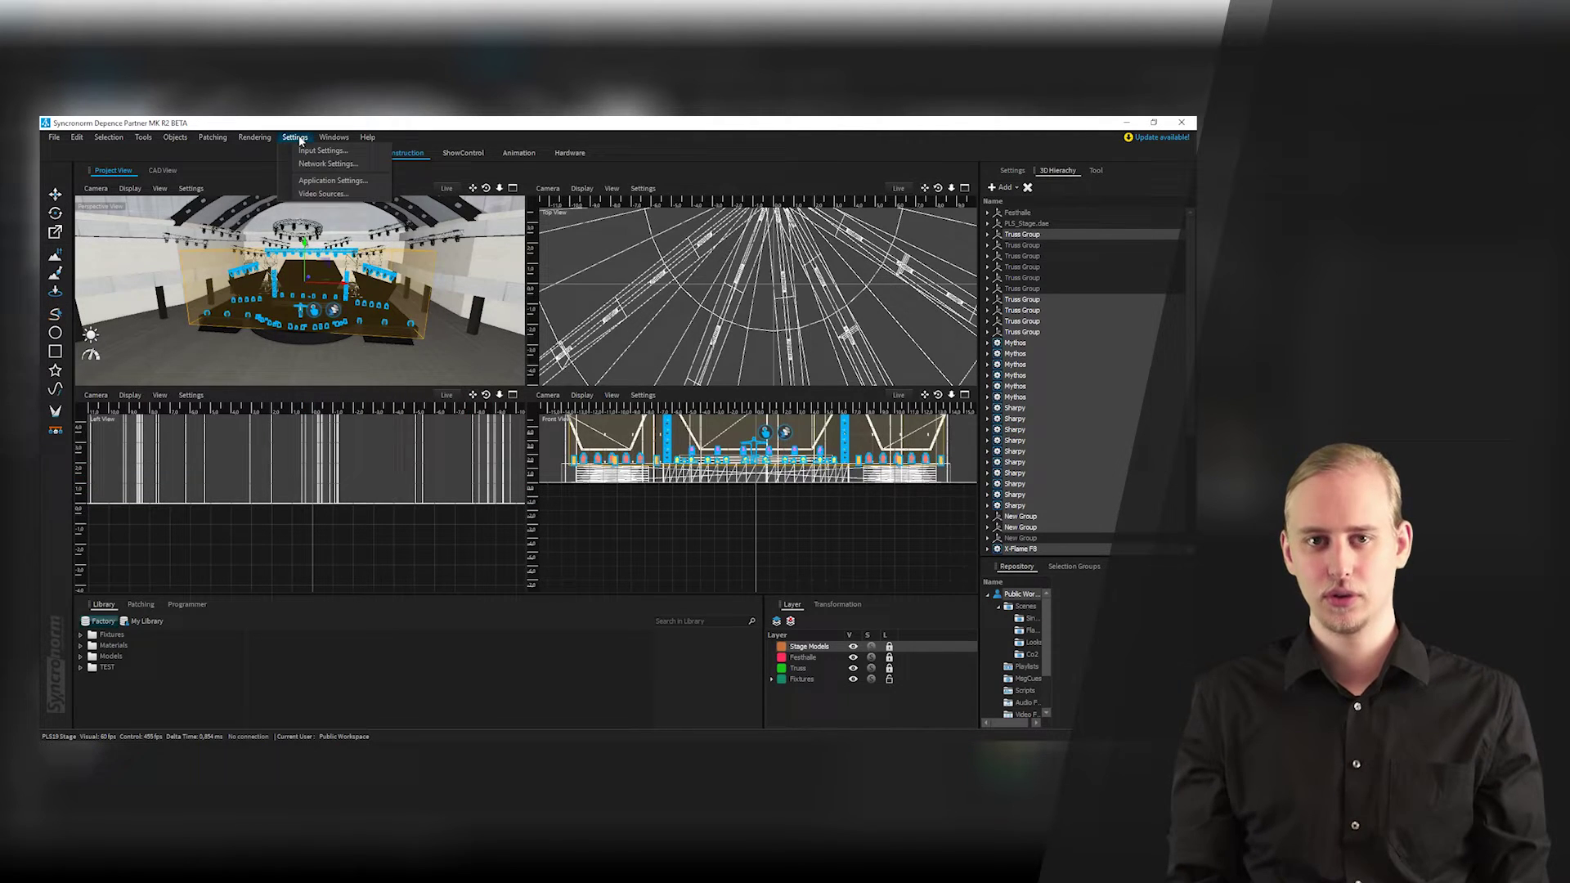
Choose the Measure System on the Application Settings Measures tab and apply it
{"action": "left_click", "coordinate": [358, 180]}
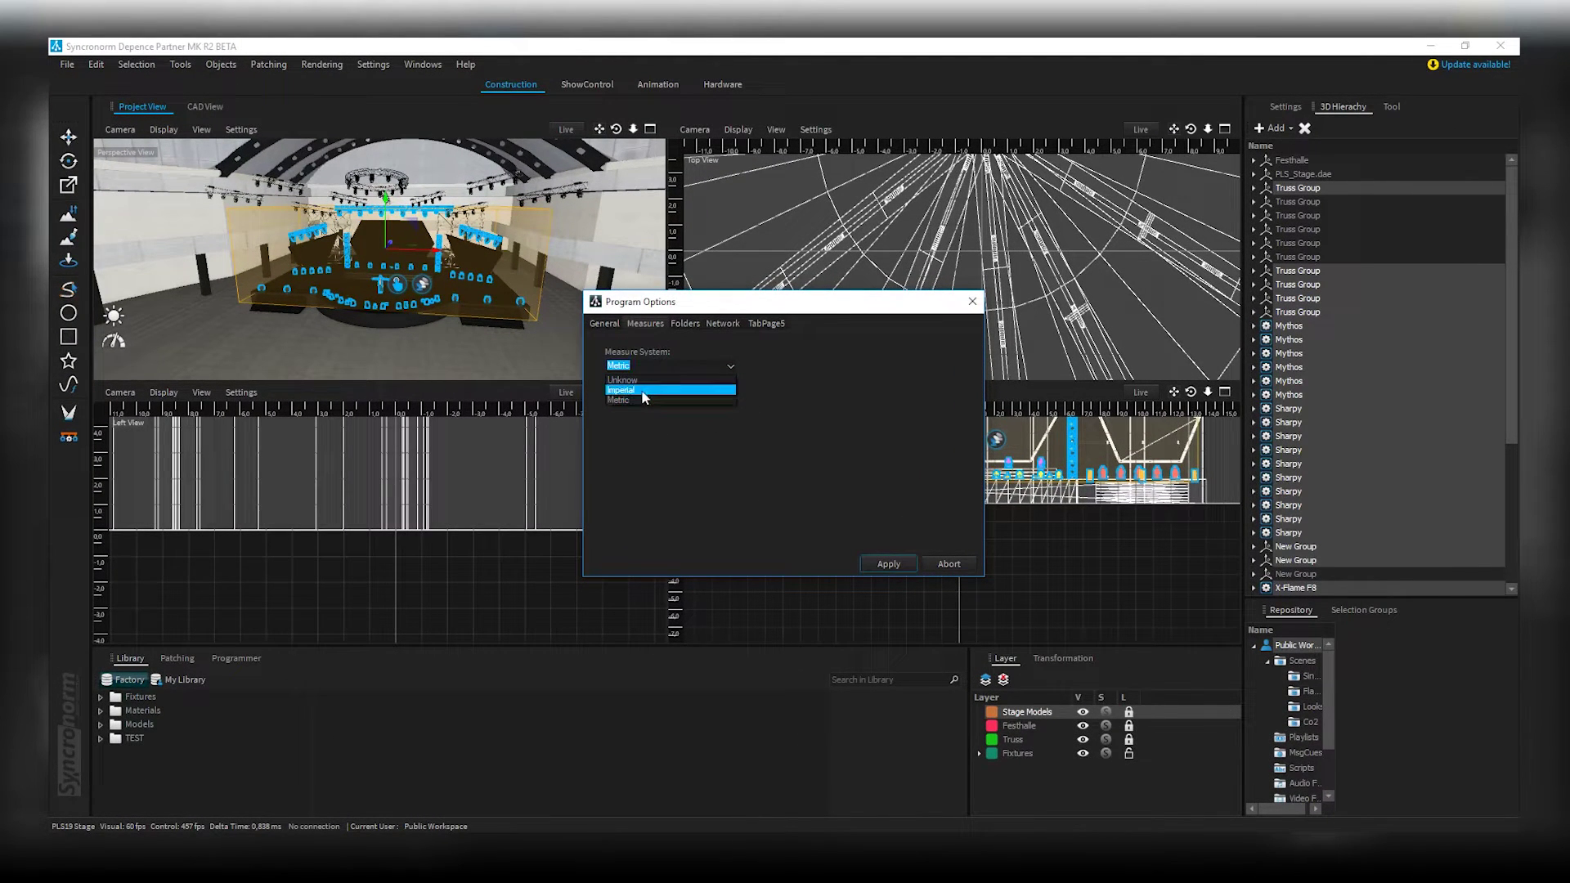
{"action": "left_click", "coordinate": [888, 564]}
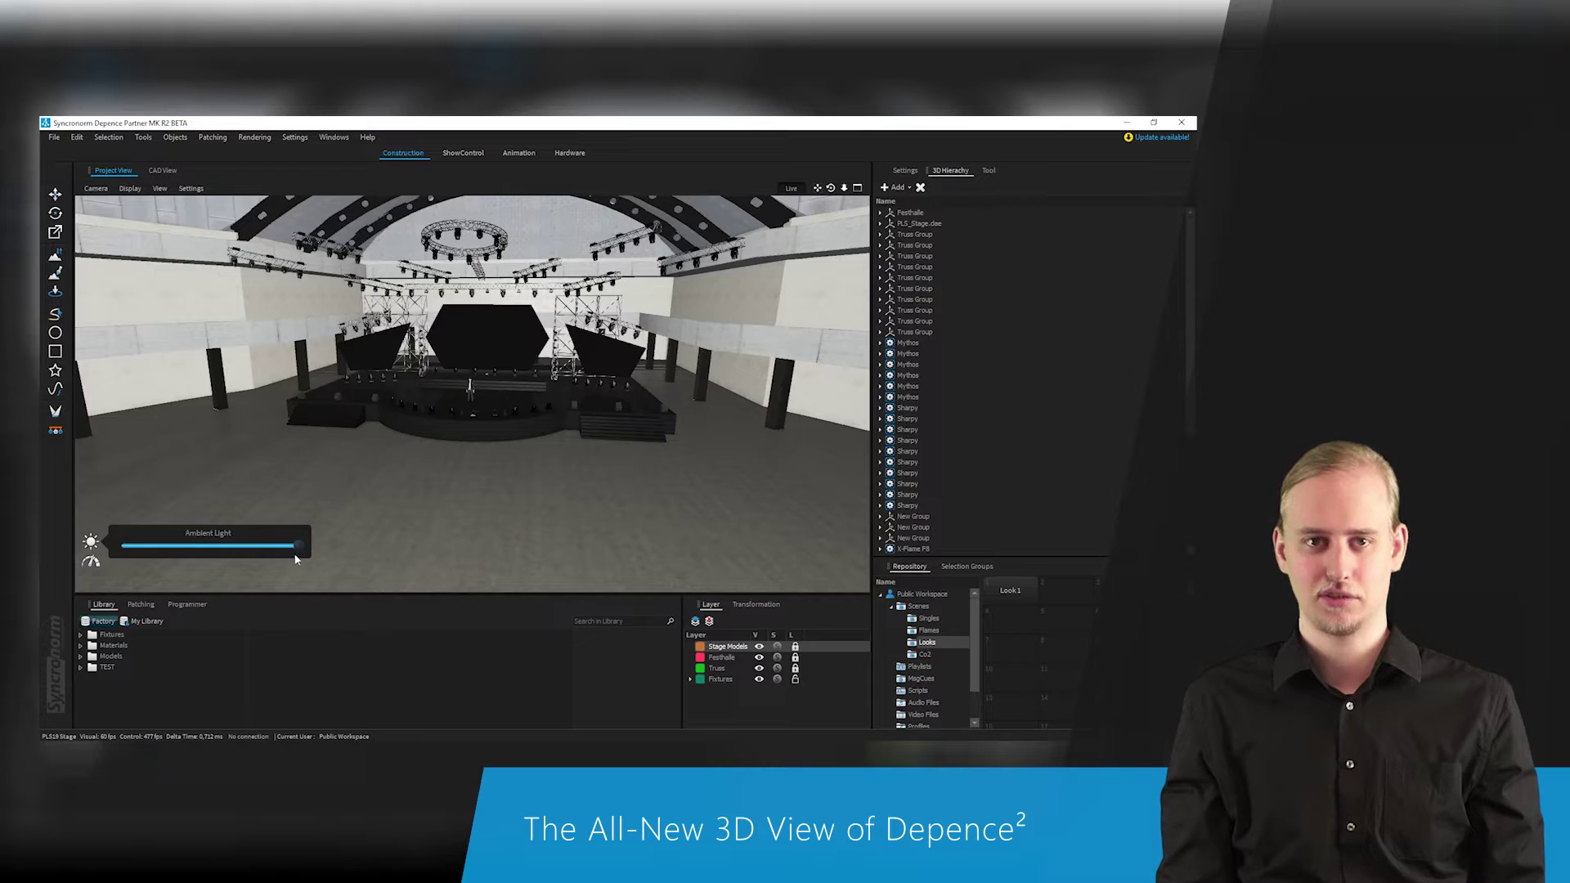
Dim the ambient light, trigger Look 1 to light the stage beams, and bring up Render Quality
{"action": "left_click_drag", "start_coordinate": [298, 552], "coordinate": [211, 548]}
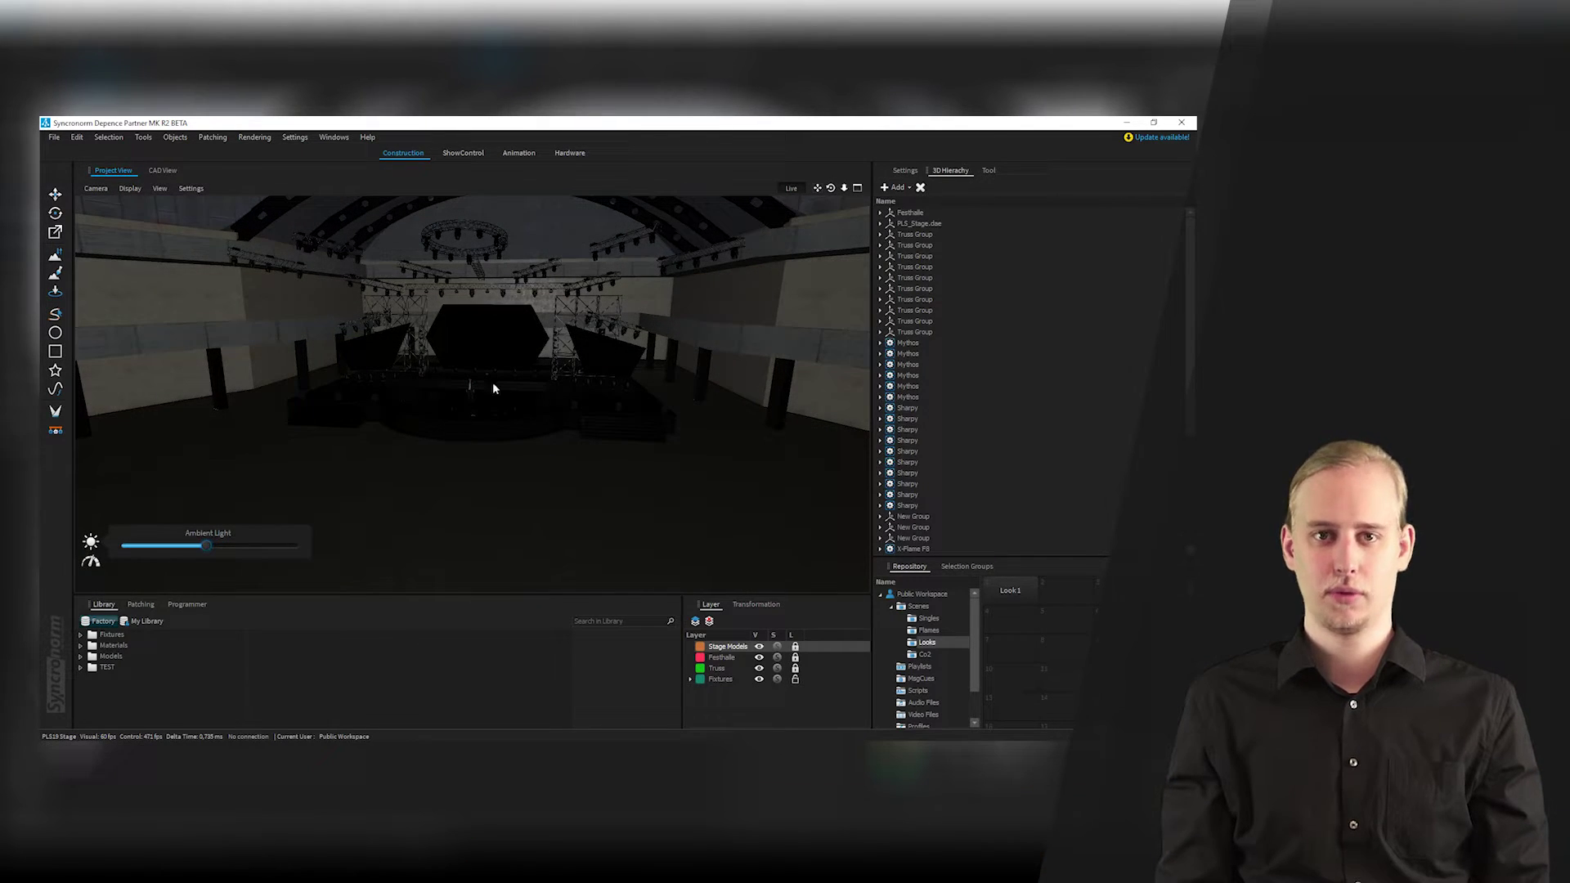
{"action": "left_click", "coordinate": [994, 590]}
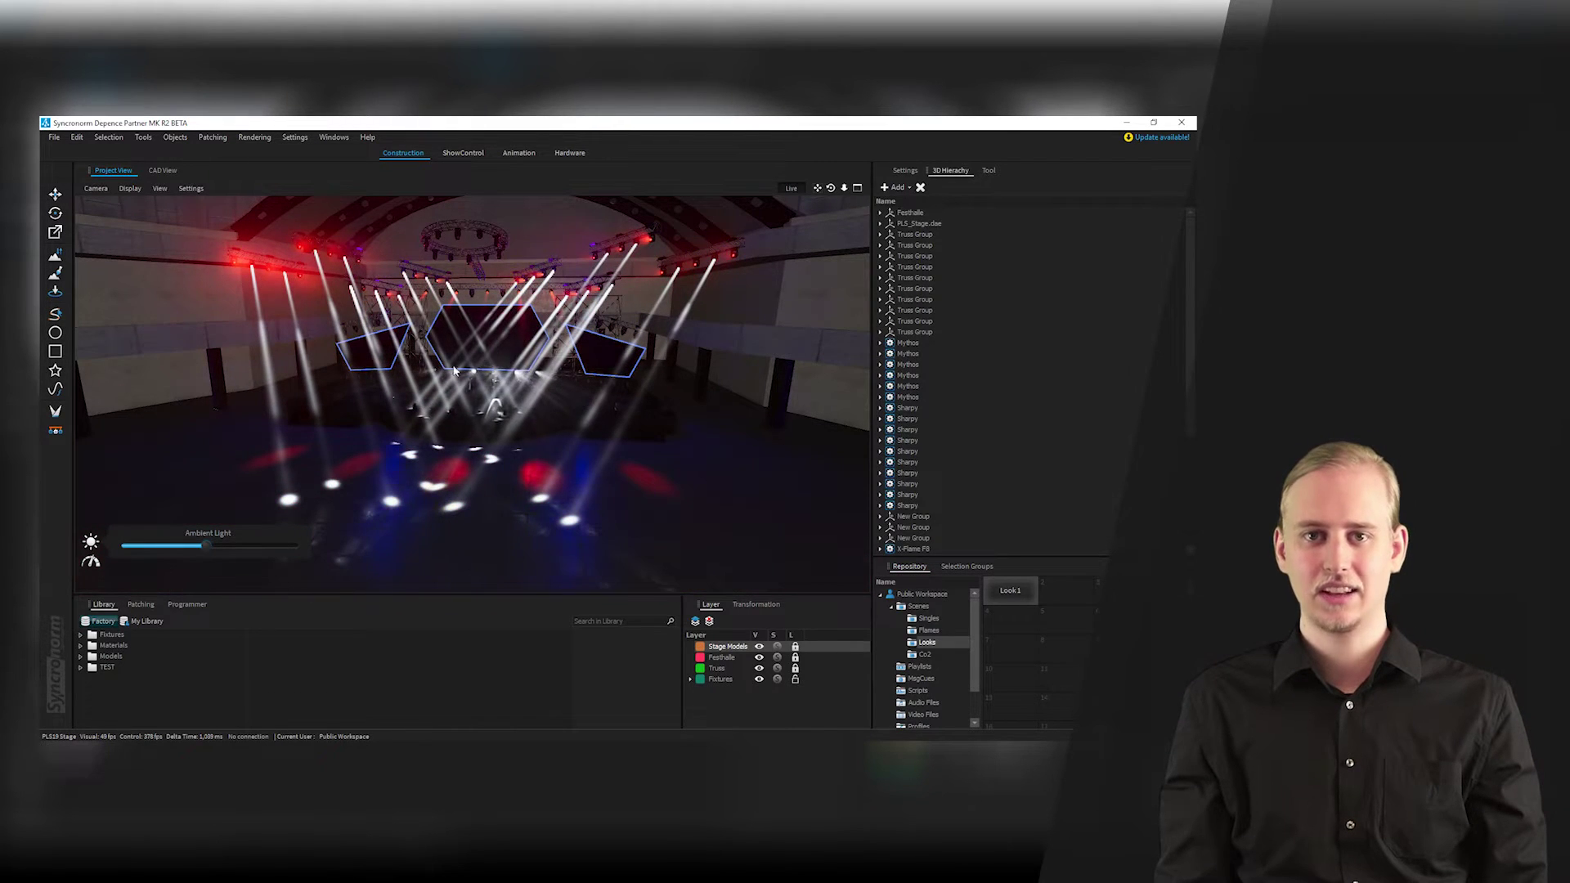
{"action": "left_click_drag", "start_coordinate": [202, 549], "coordinate": [153, 550]}
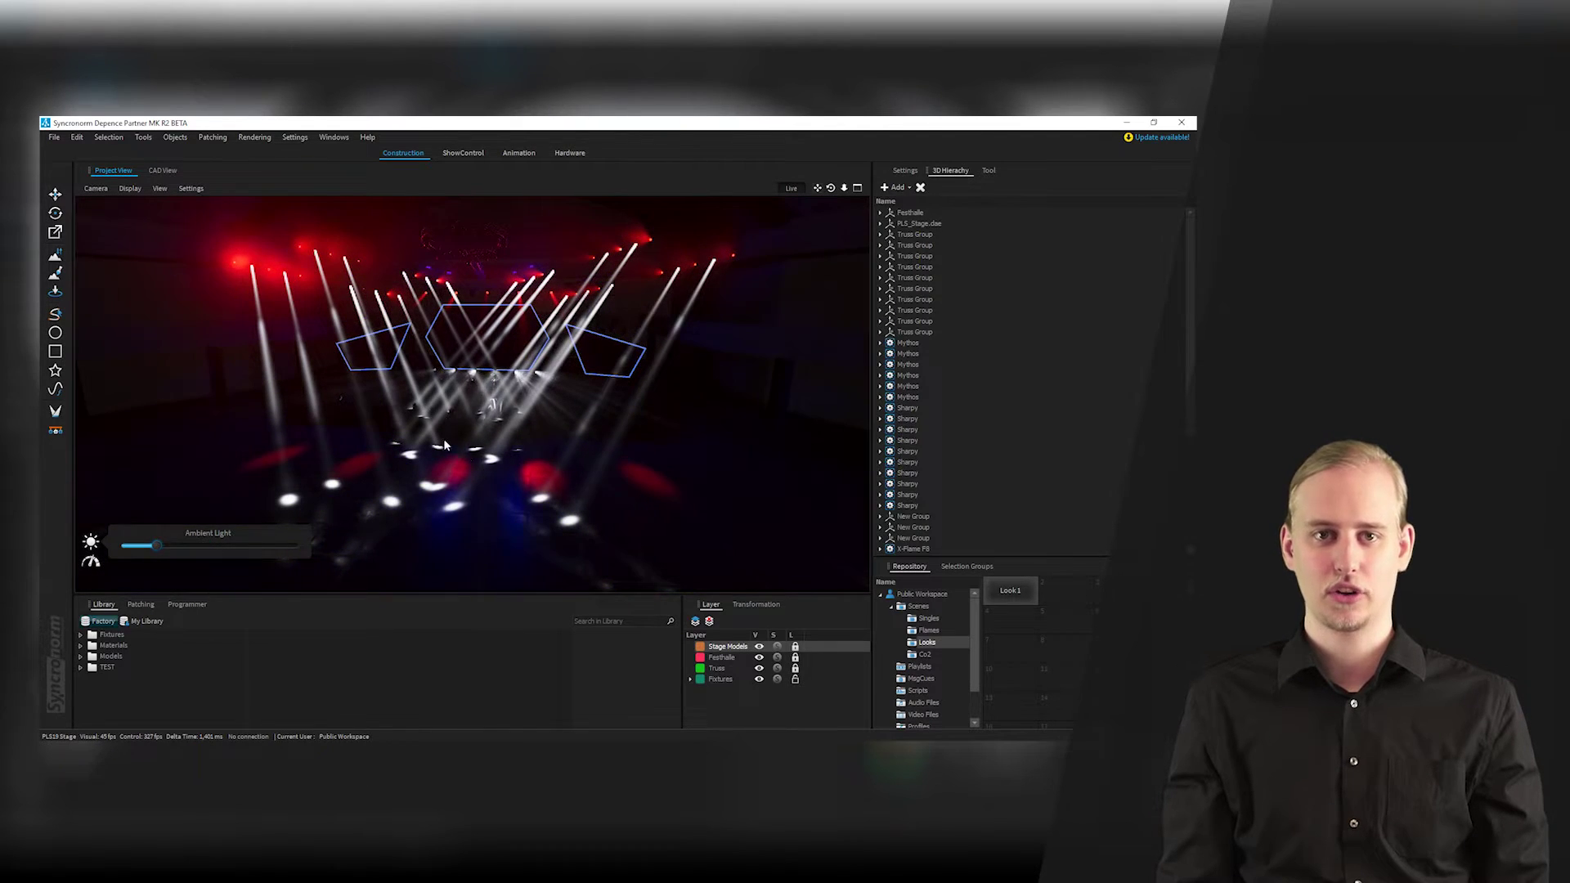
{"action": "scroll", "coordinate": [446, 446], "scroll_direction": "up", "scroll_amount": 5}
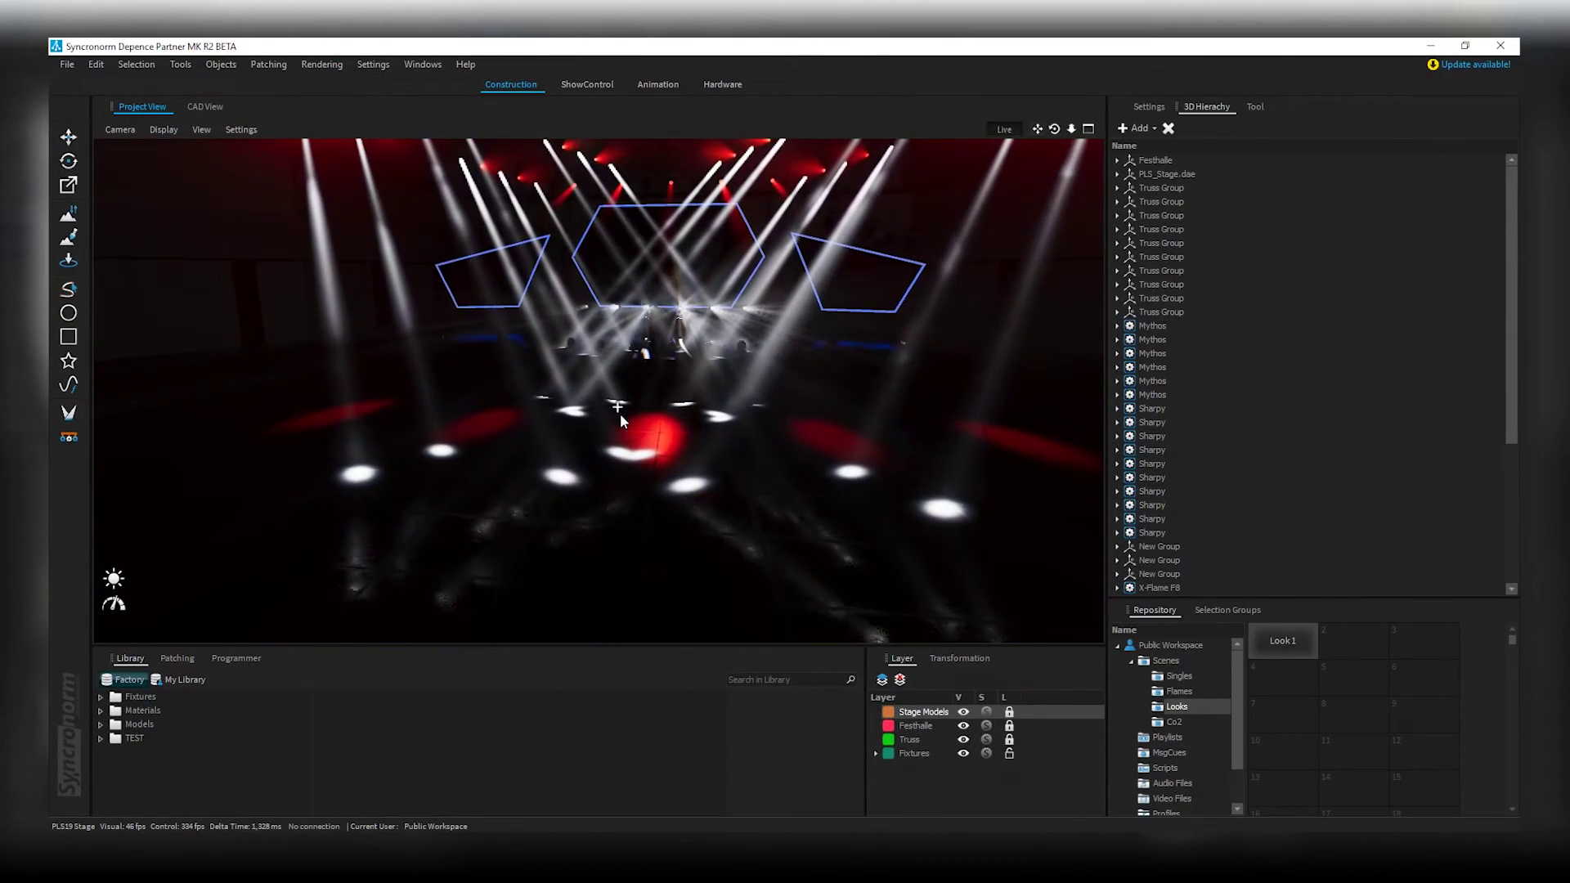
{"action": "scroll", "coordinate": [640, 405], "scroll_direction": "up", "scroll_amount": 2}
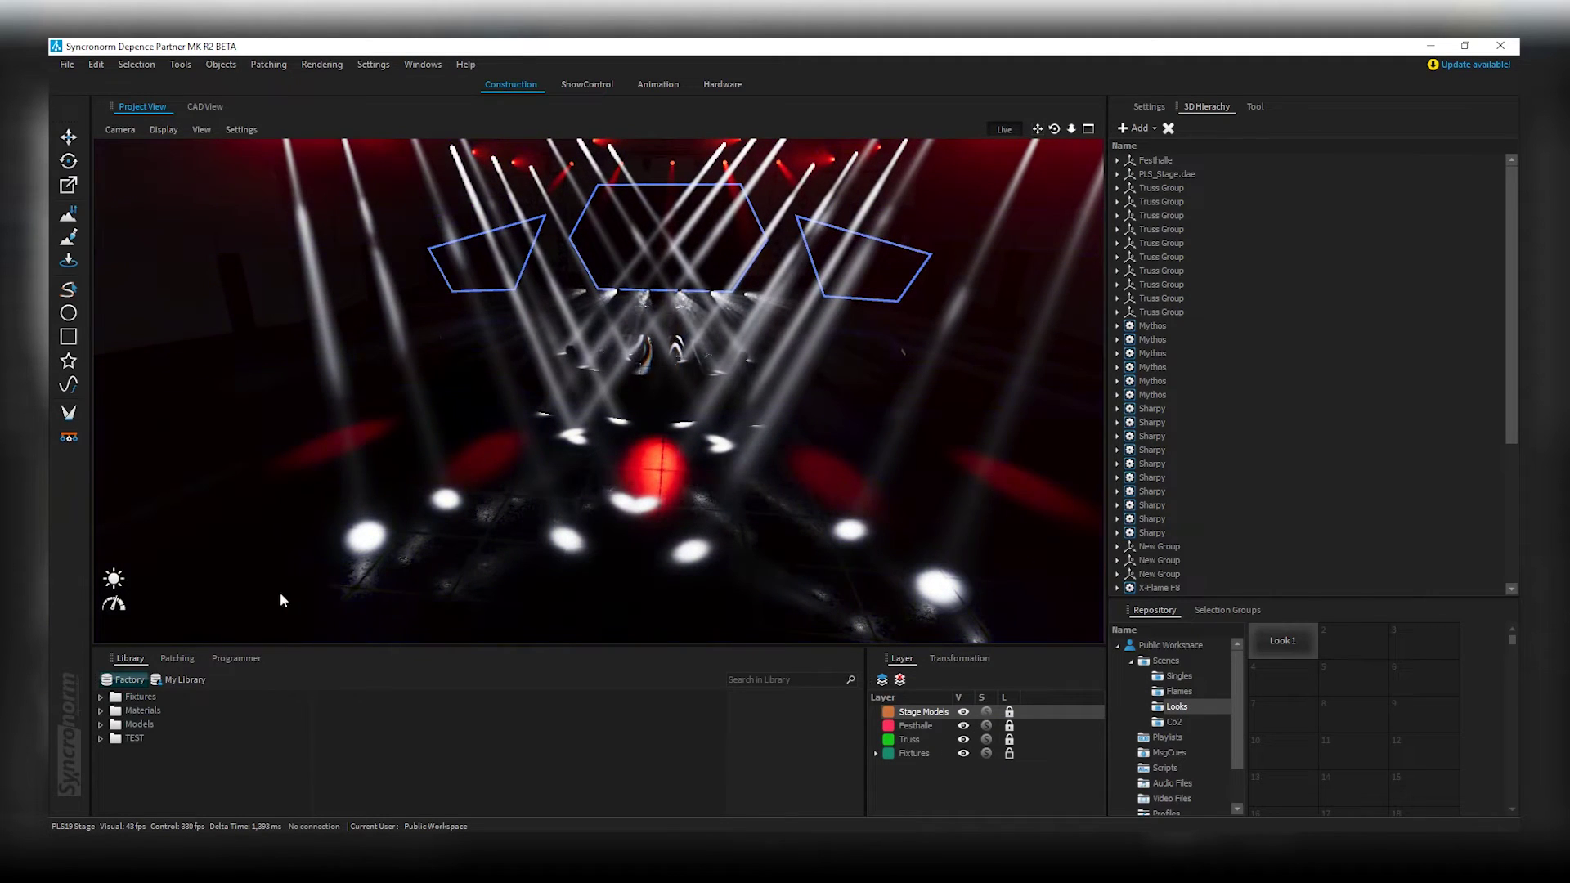
{"action": "left_click", "coordinate": [113, 607]}
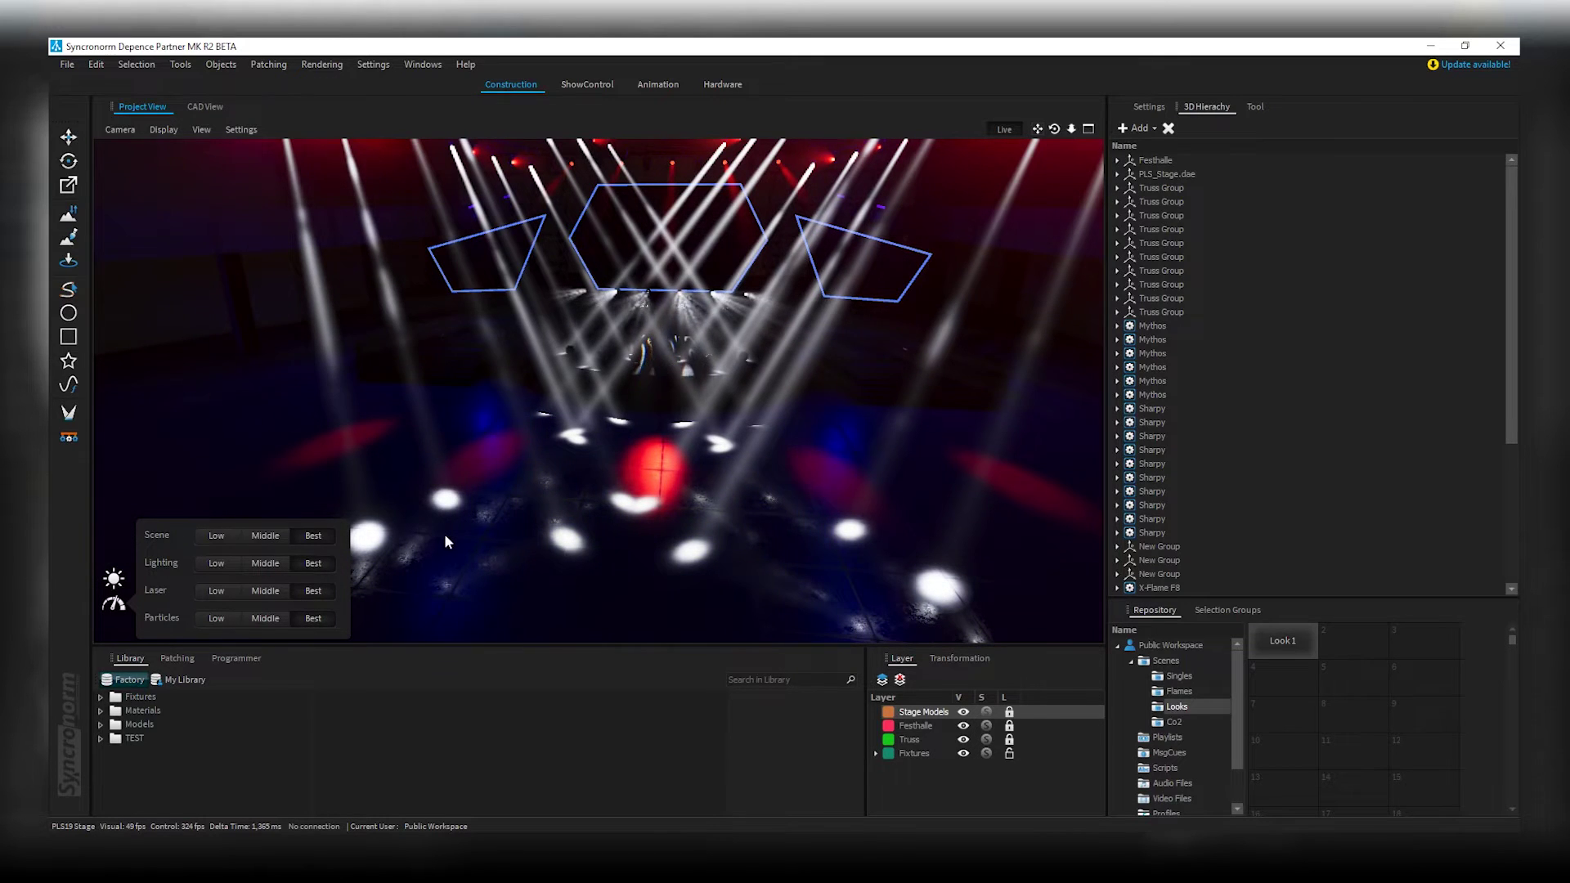
Set Scene, Lighting, Laser and Particles render quality to Low, then orbit the lit stage
{"action": "scroll", "coordinate": [644, 509], "scroll_direction": "up", "scroll_amount": 3}
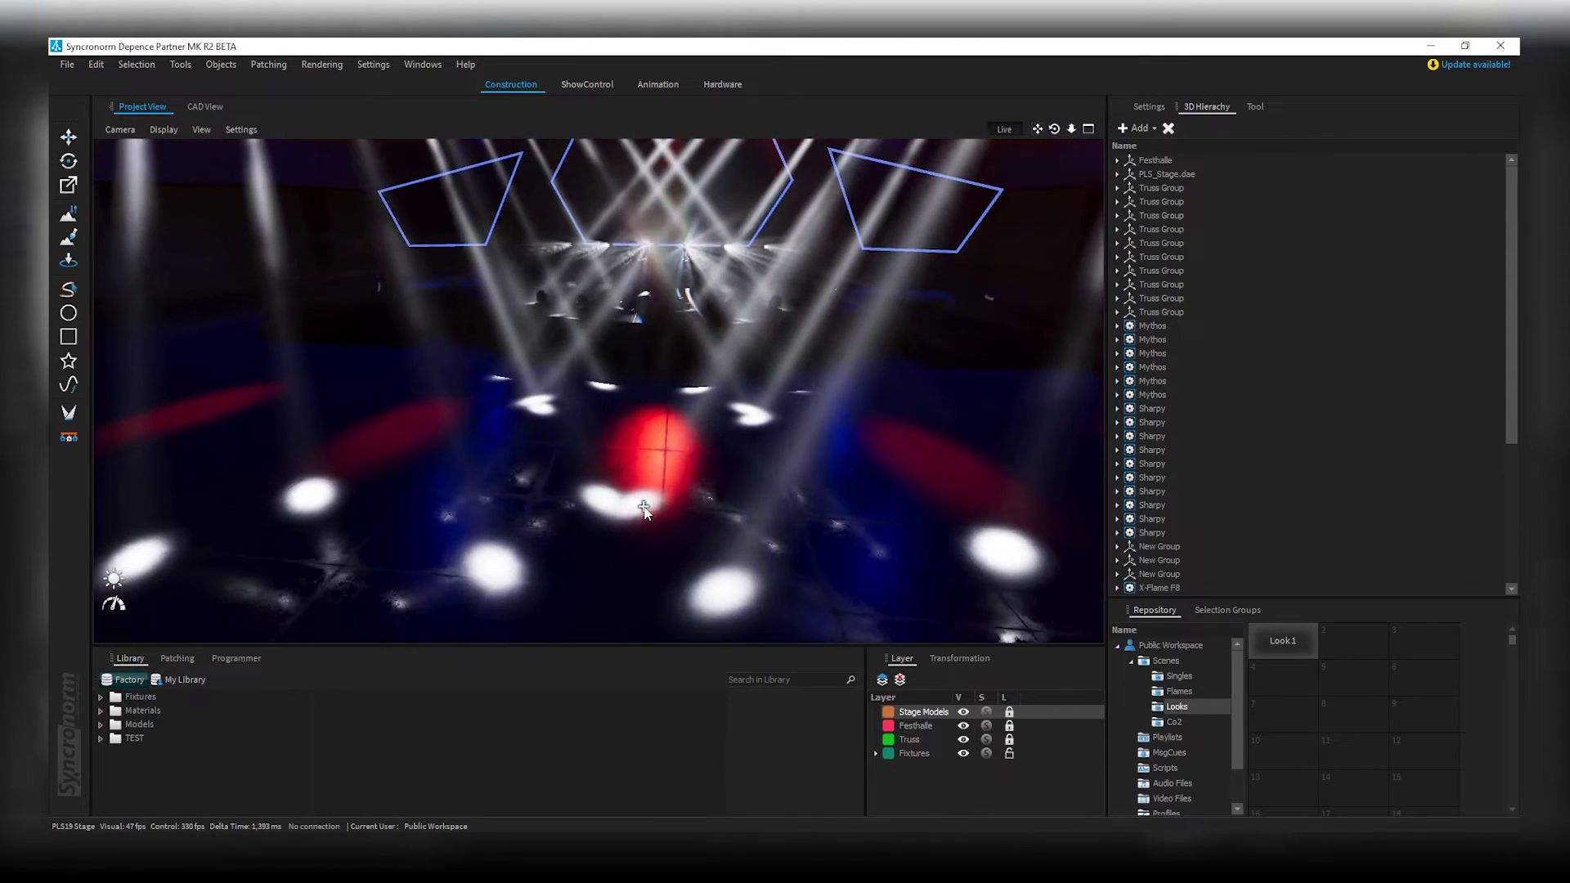
{"action": "scroll", "coordinate": [644, 507], "scroll_direction": "up", "scroll_amount": 5}
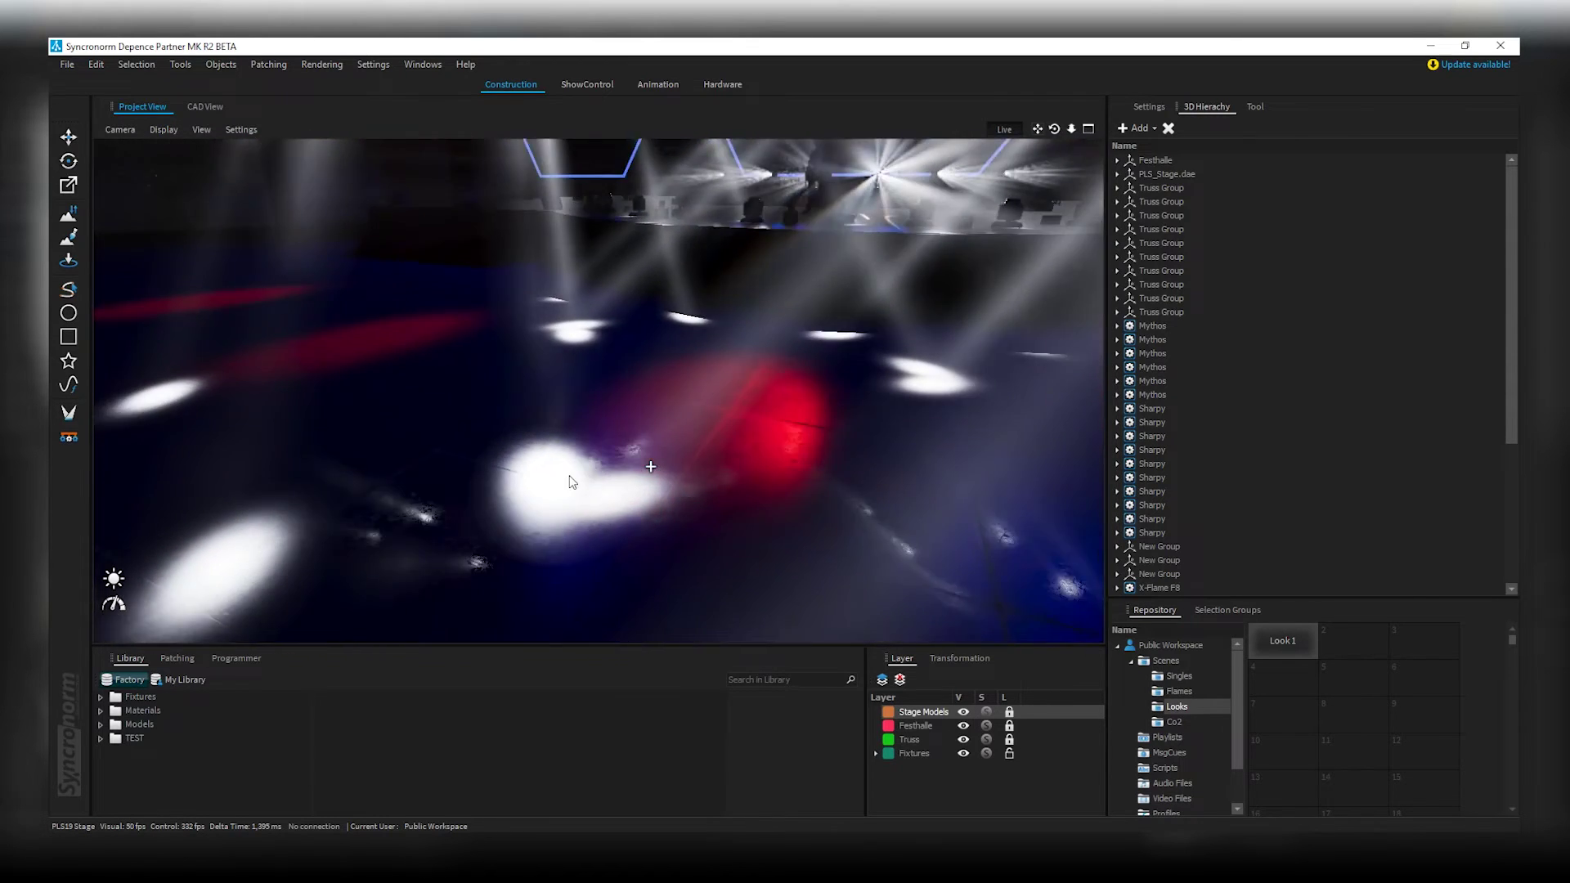
{"action": "scroll", "coordinate": [569, 476], "scroll_direction": "up", "scroll_amount": 5}
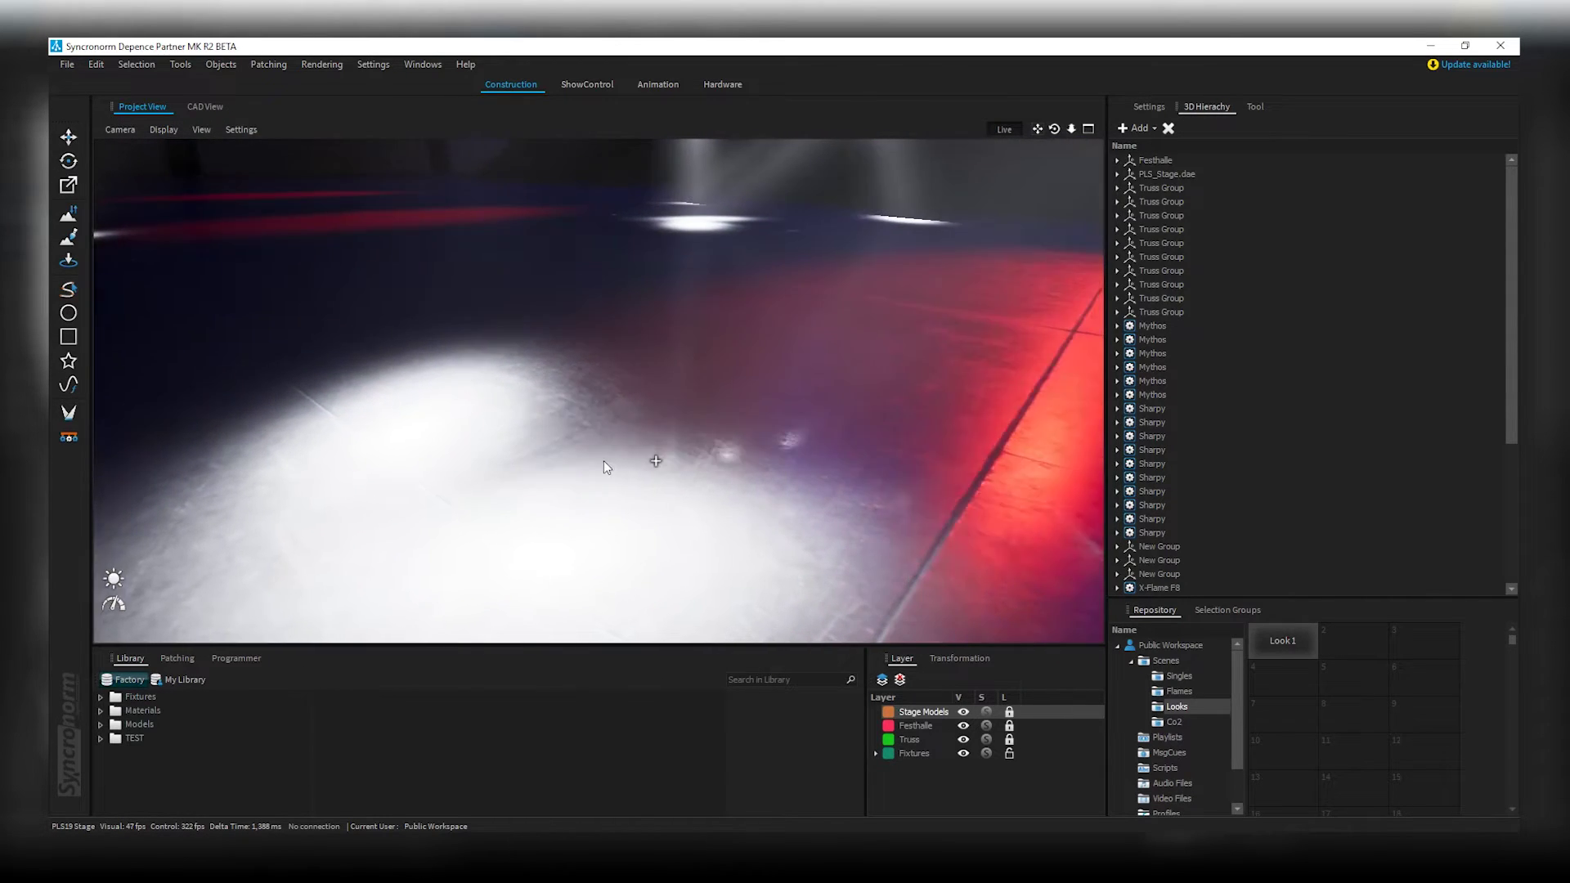
{"action": "scroll", "coordinate": [606, 464], "scroll_direction": "down", "scroll_amount": 3}
{"action": "left_click", "coordinate": [113, 605]}
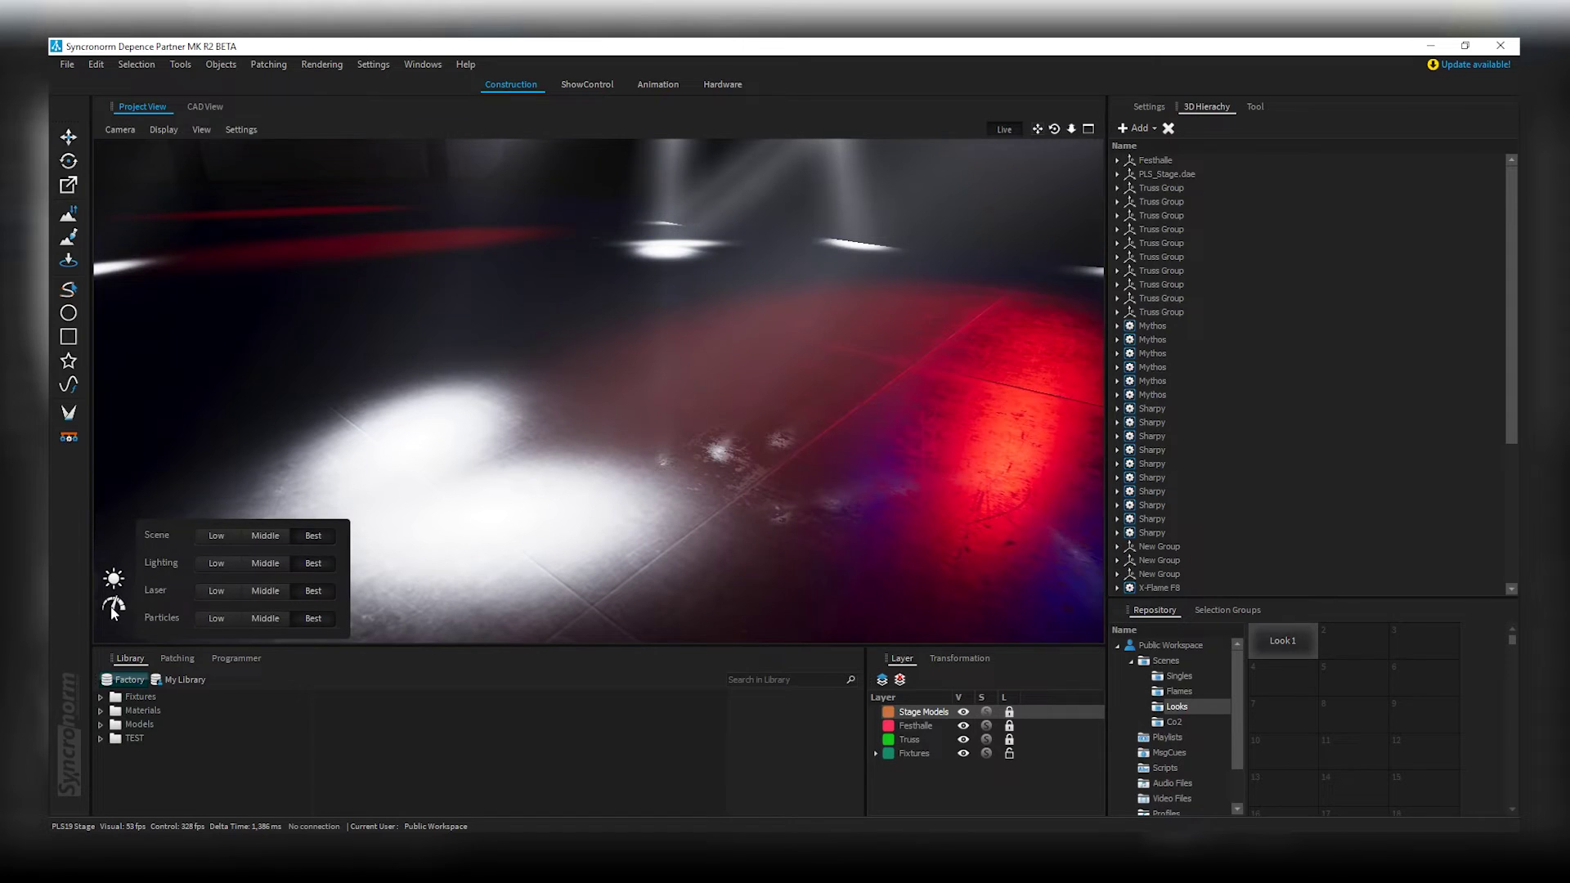
{"action": "left_click", "coordinate": [223, 537]}
{"action": "left_click", "coordinate": [220, 563]}
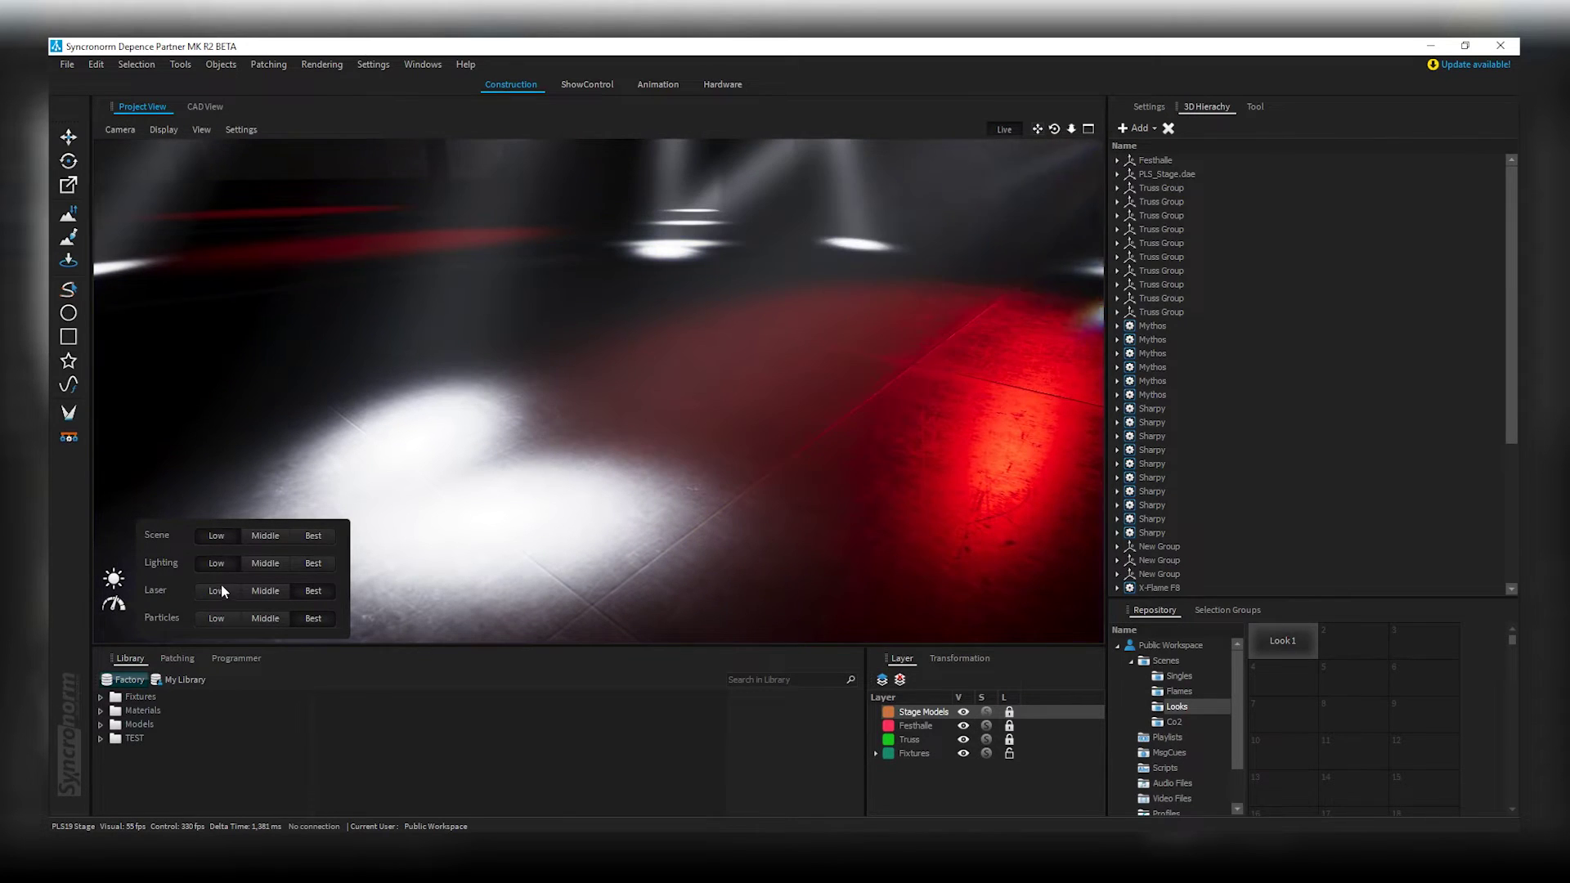
{"action": "left_click", "coordinate": [219, 590]}
{"action": "left_click", "coordinate": [216, 618]}
{"action": "right_click_drag", "start_coordinate": [719, 459], "coordinate": [852, 379]}
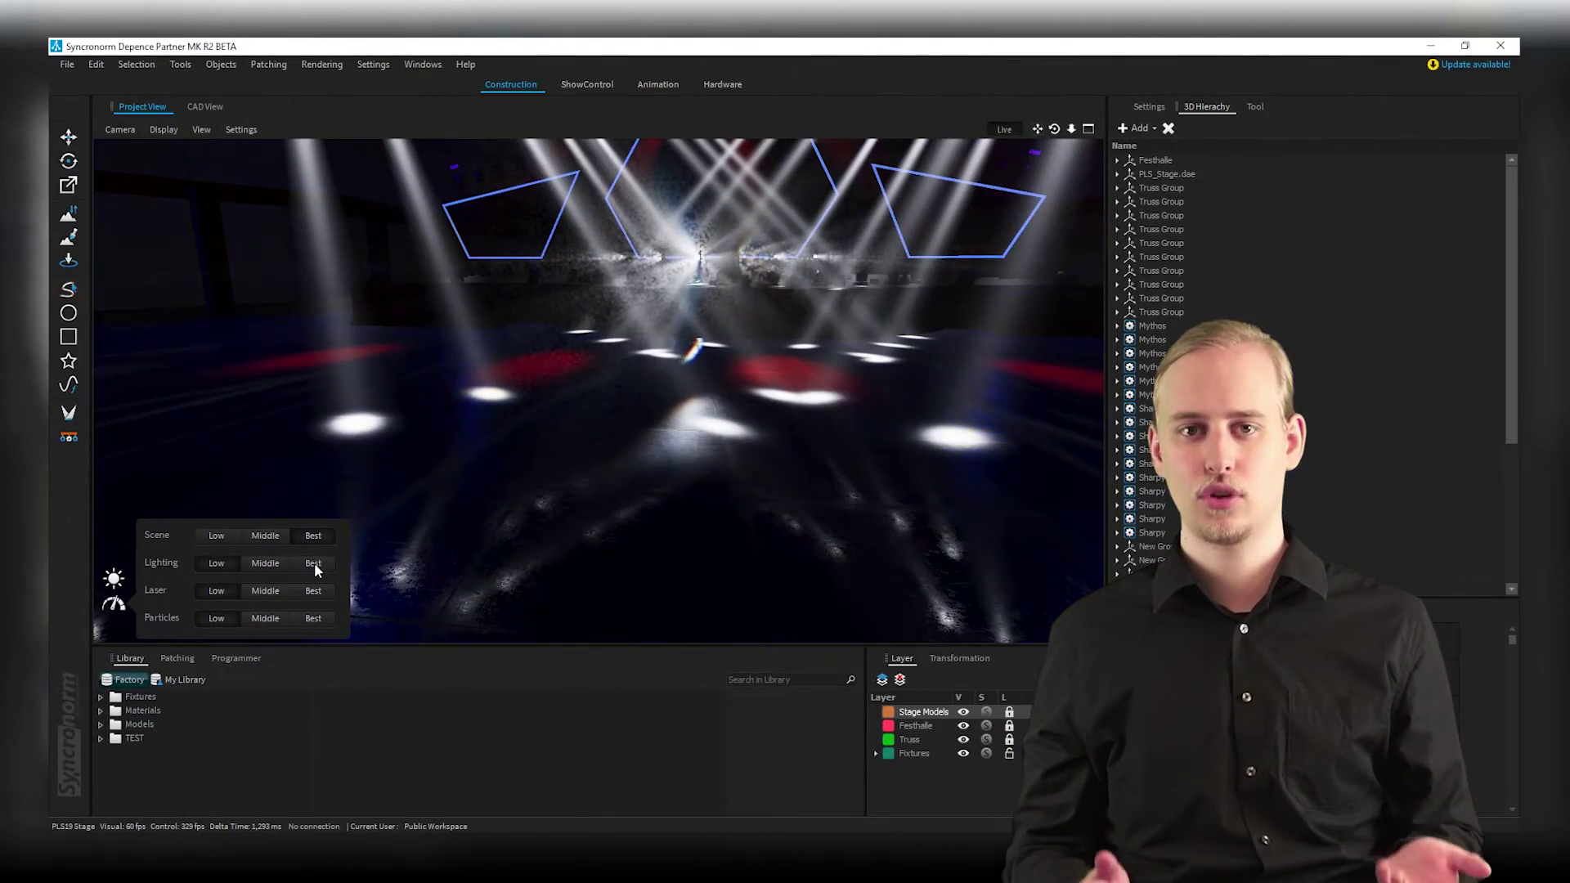
Return the Lighting, Laser and Particles render quality rows to Best
{"action": "left_click", "coordinate": [313, 563]}
{"action": "left_click", "coordinate": [312, 588]}
{"action": "left_click", "coordinate": [314, 617]}
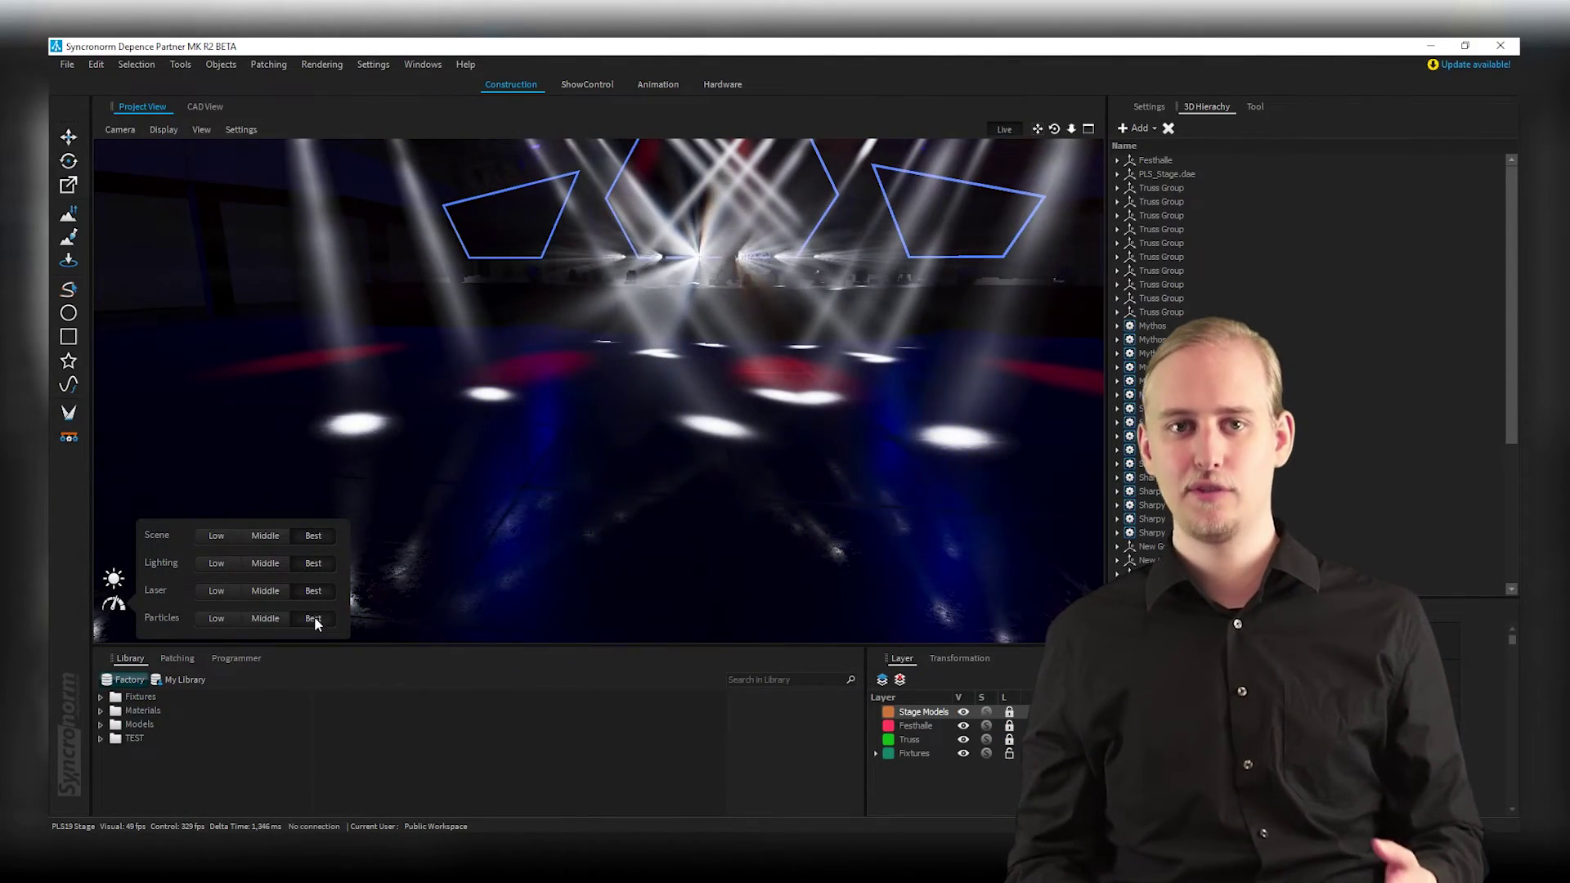